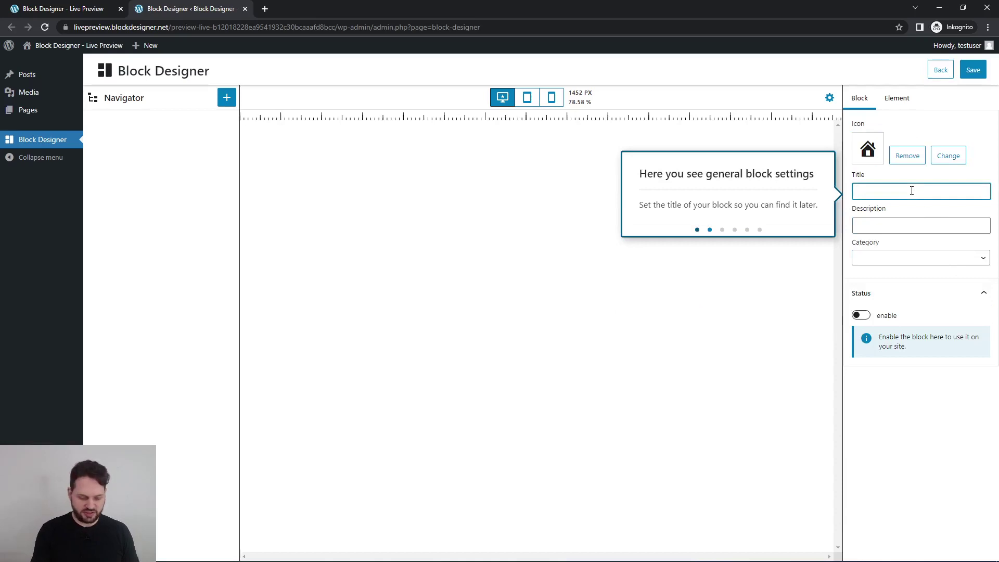
- Title the block "Address", assign it to the Text category and enable it for use on the site
{"action": "type", "text": "Address"}
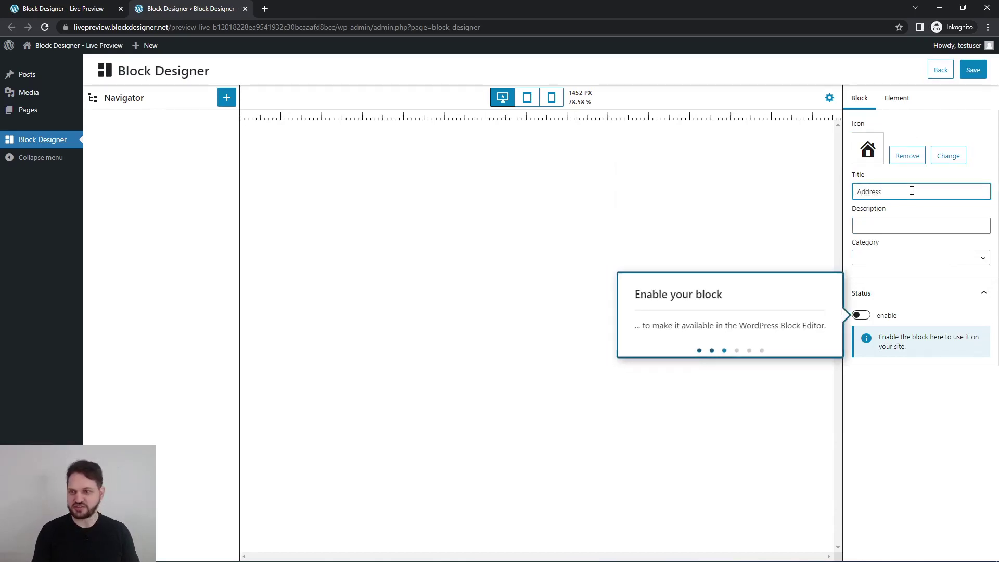
{"action": "left_click", "coordinate": [909, 260]}
{"action": "left_click", "coordinate": [892, 282]}
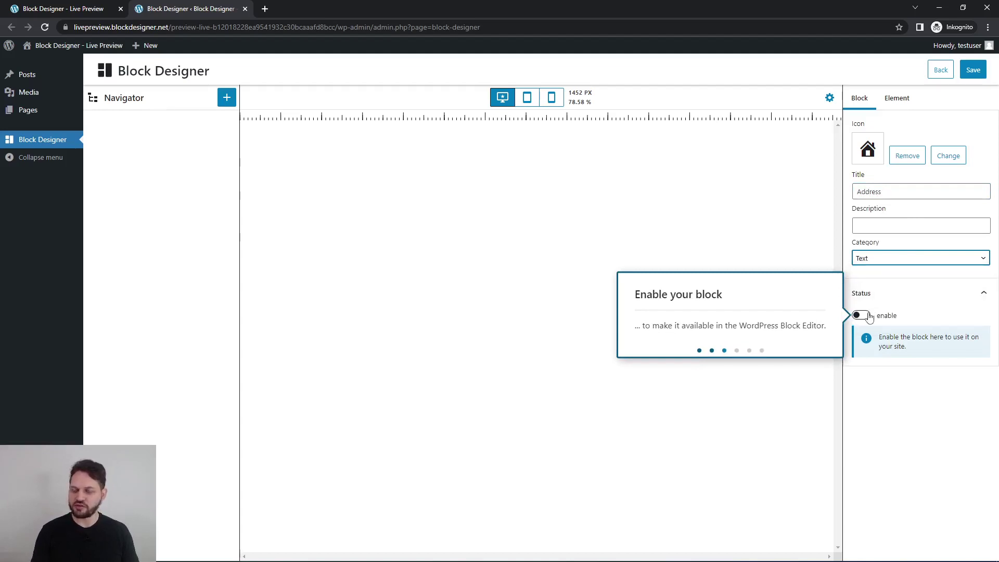
{"action": "left_click", "coordinate": [867, 316]}
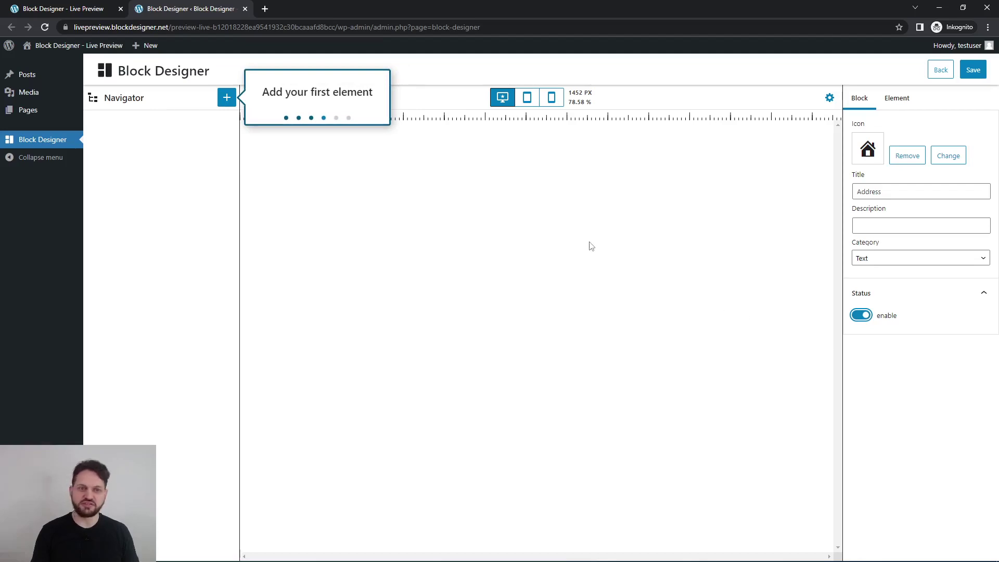
- Insert an HTML element as the block's root DIV and set its padding to 30 px on all sides
{"action": "left_click", "coordinate": [228, 98]}
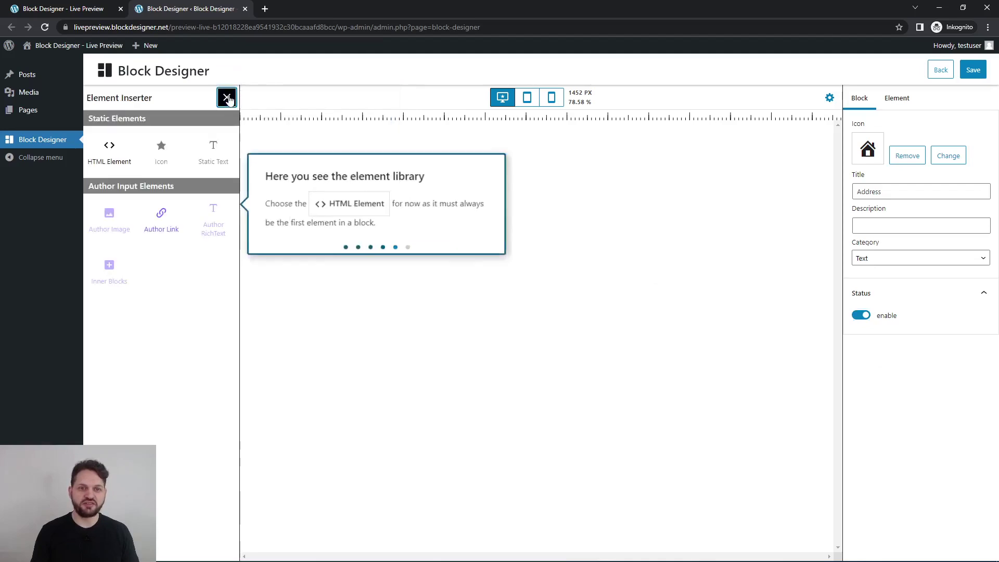
{"action": "left_click", "coordinate": [111, 147]}
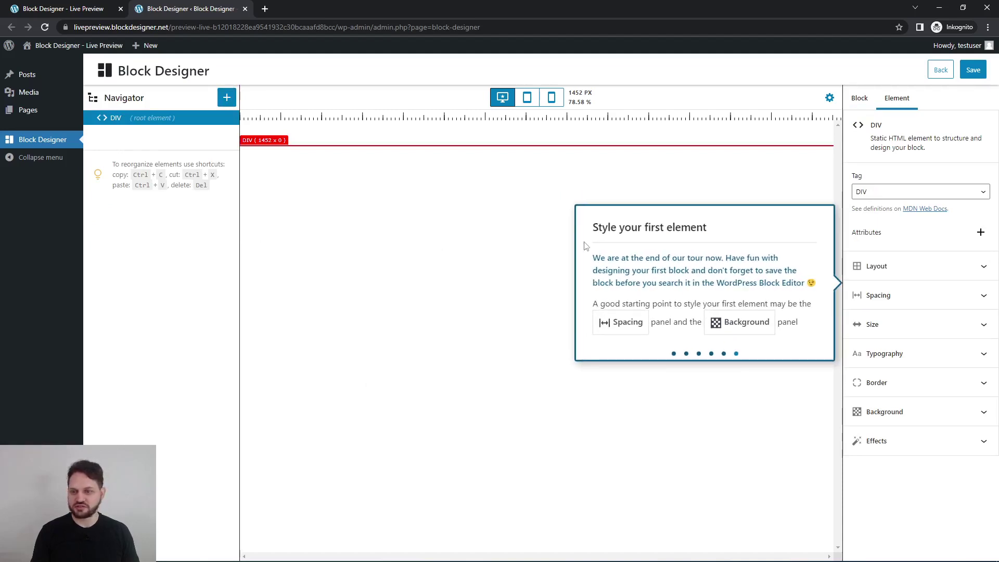
{"action": "left_click", "coordinate": [982, 298]}
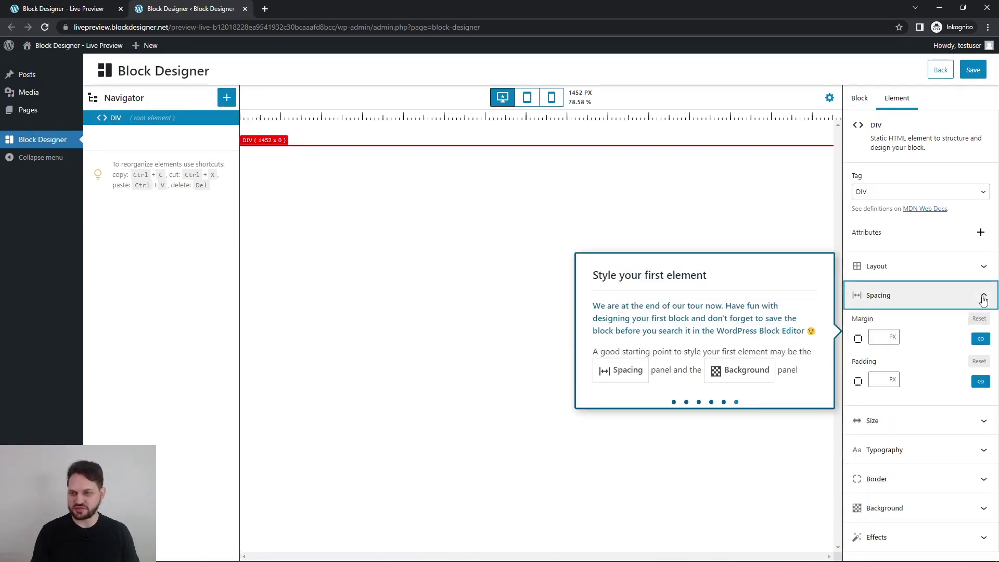
{"action": "left_click", "coordinate": [878, 382]}
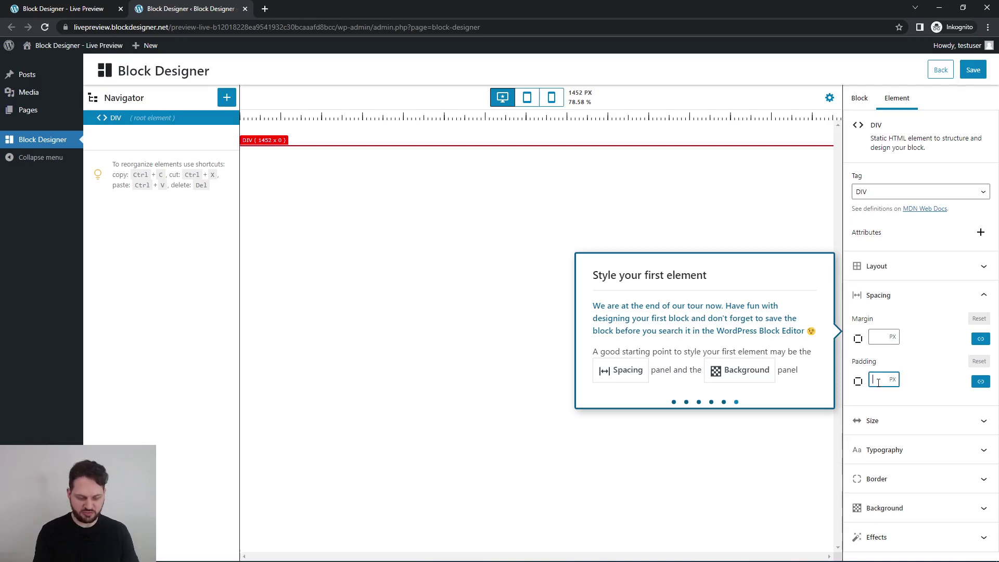
{"action": "type", "text": "20"}
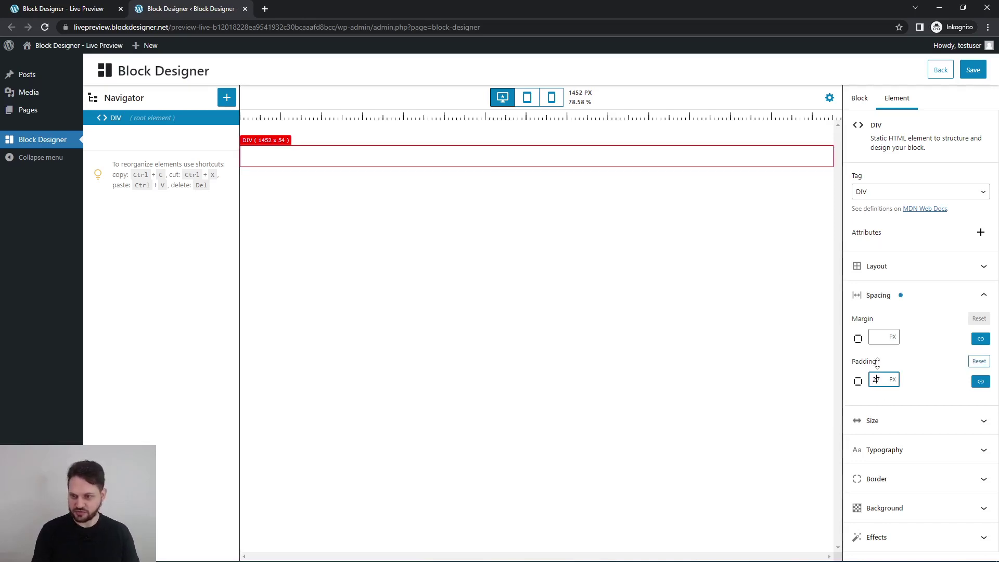
{"action": "left_click_drag", "start_coordinate": [877, 365], "coordinate": [877, 360]}
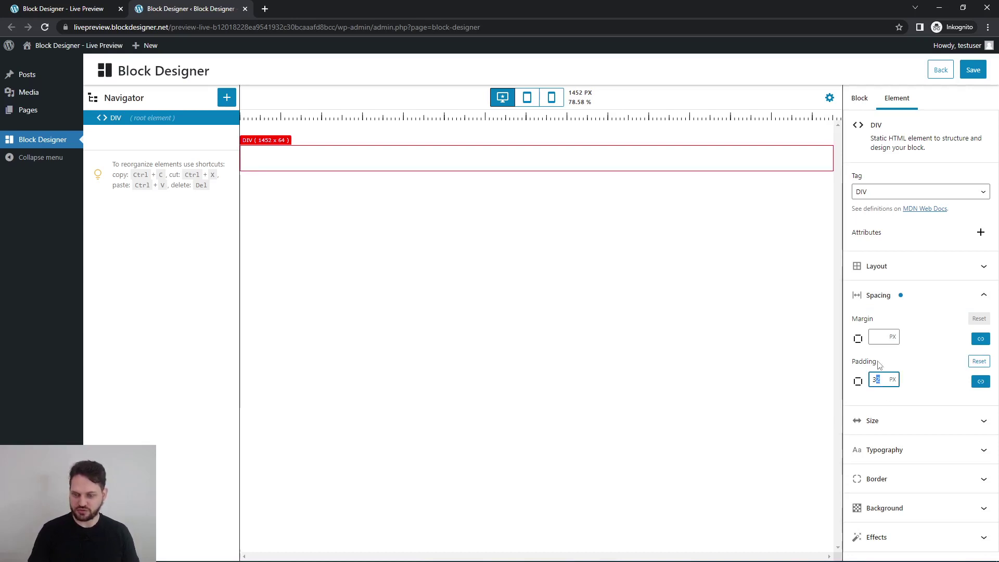
{"action": "left_click", "coordinate": [909, 371]}
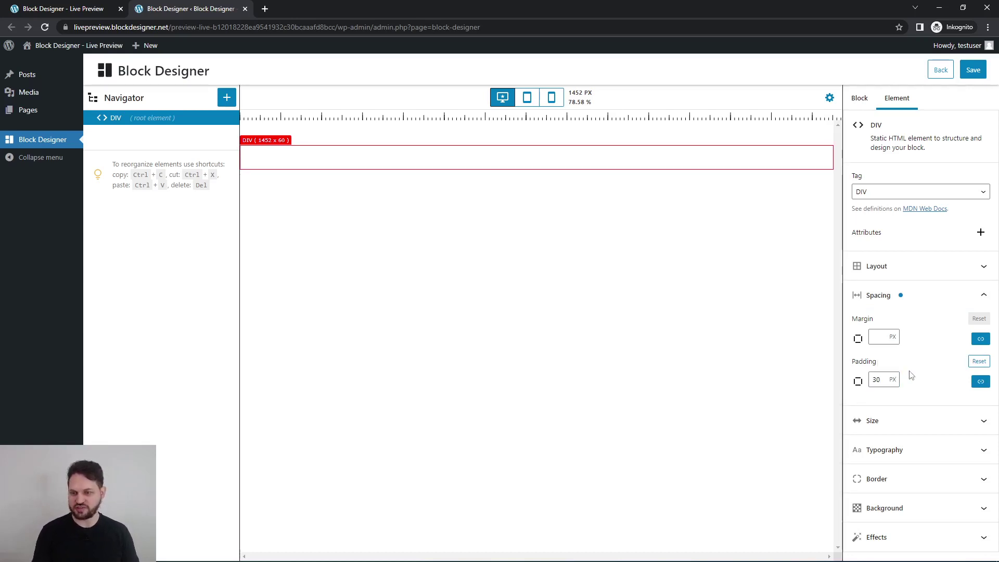
- Give the root DIV a linear blue-to-green background gradient by changing the purple end colour to bright green
{"action": "left_click", "coordinate": [985, 504]}
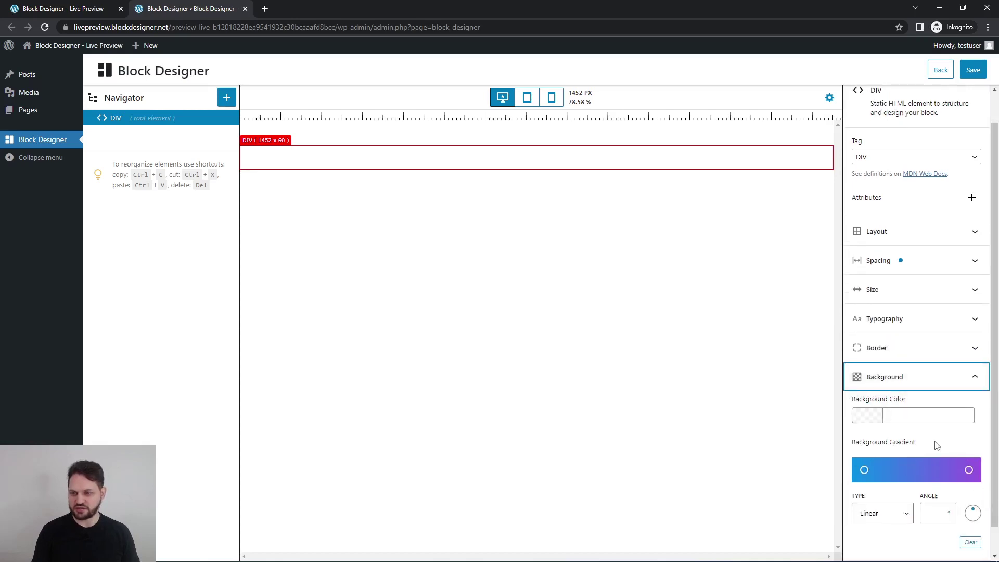
{"action": "left_click", "coordinate": [969, 470]}
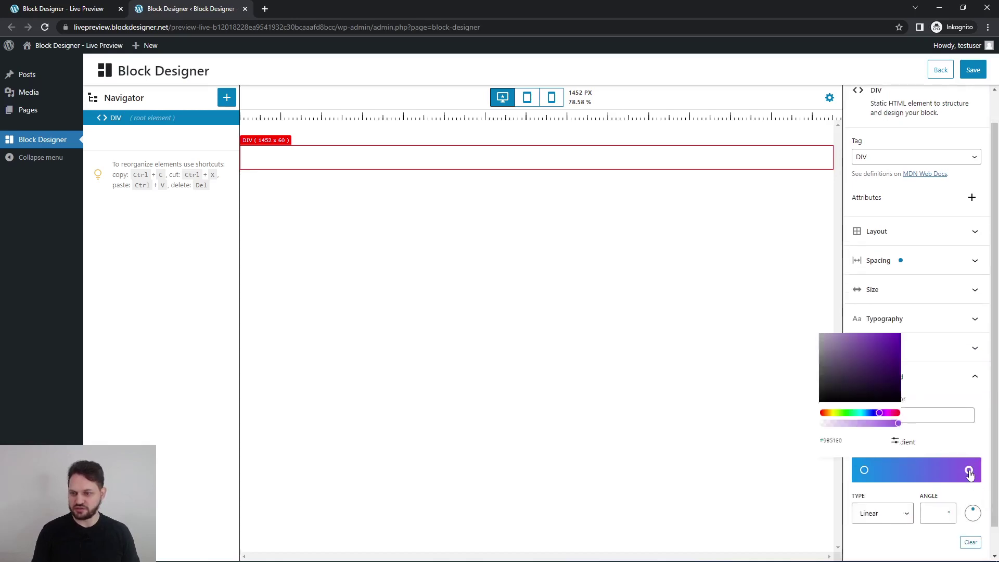
{"action": "left_click", "coordinate": [845, 406]}
{"action": "left_click", "coordinate": [977, 445]}
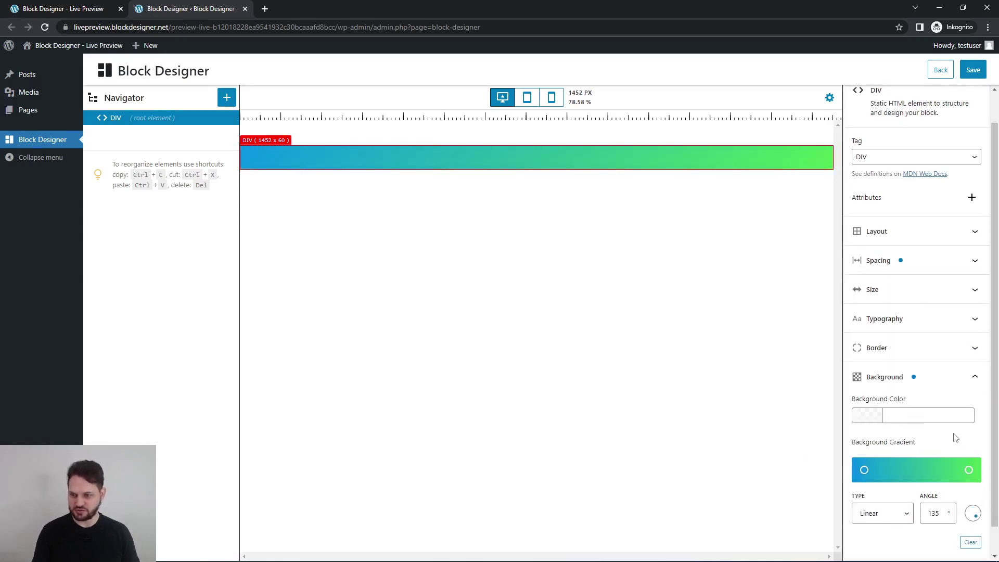
- Add a box shadow to the root DIV with a 30 px radius and X and Y offsets of 10 px
{"action": "scroll", "coordinate": [975, 443], "scroll_direction": "down", "scroll_amount": 2}
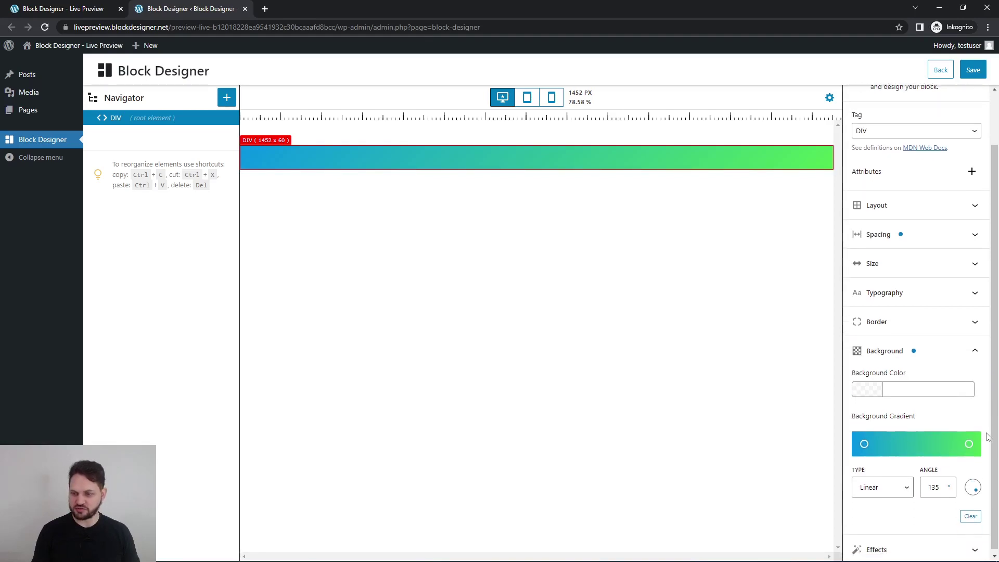
{"action": "left_click", "coordinate": [859, 543]}
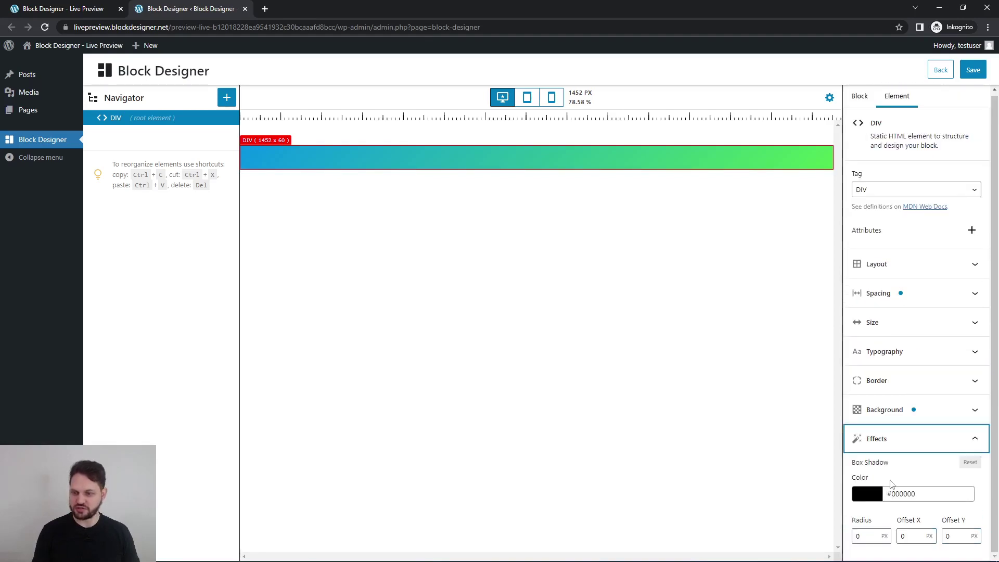
{"action": "left_click", "coordinate": [869, 537]}
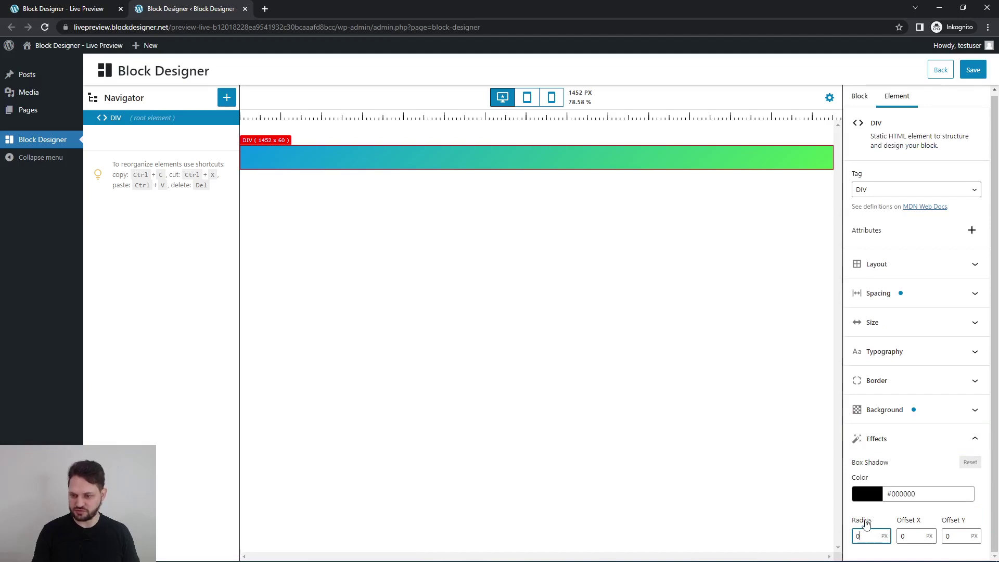
{"action": "key", "text": "BackSpace"}
{"action": "type", "text": "13"}
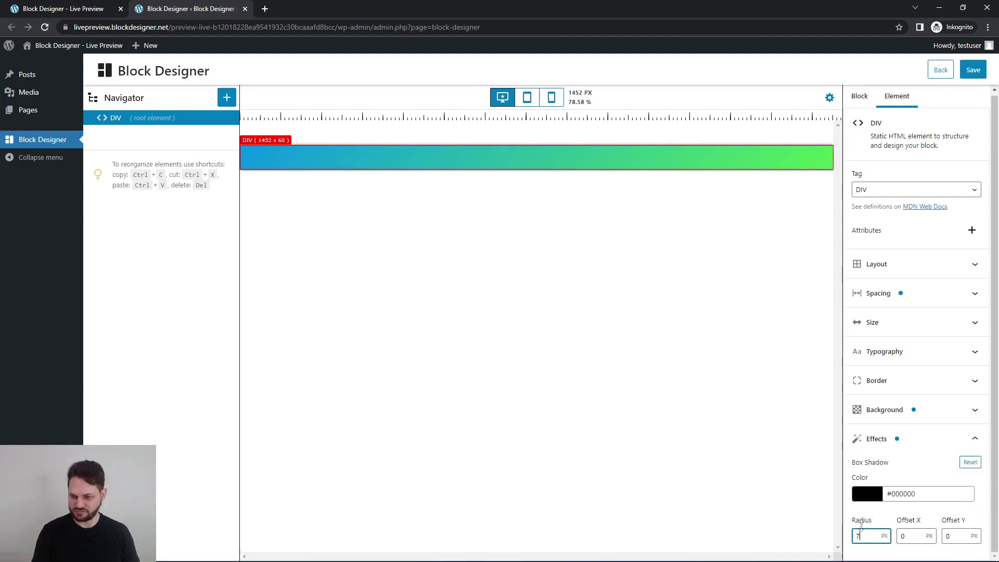
{"action": "left_click_drag", "start_coordinate": [864, 522], "coordinate": [864, 518]}
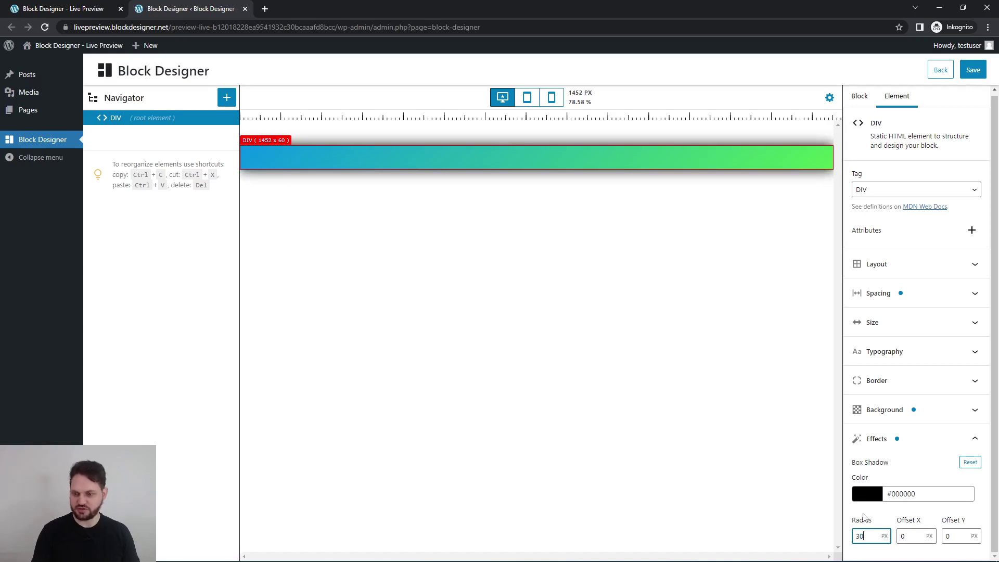
{"action": "left_click", "coordinate": [911, 534]}
{"action": "type", "text": "10"}
{"action": "key", "text": "Tab"}
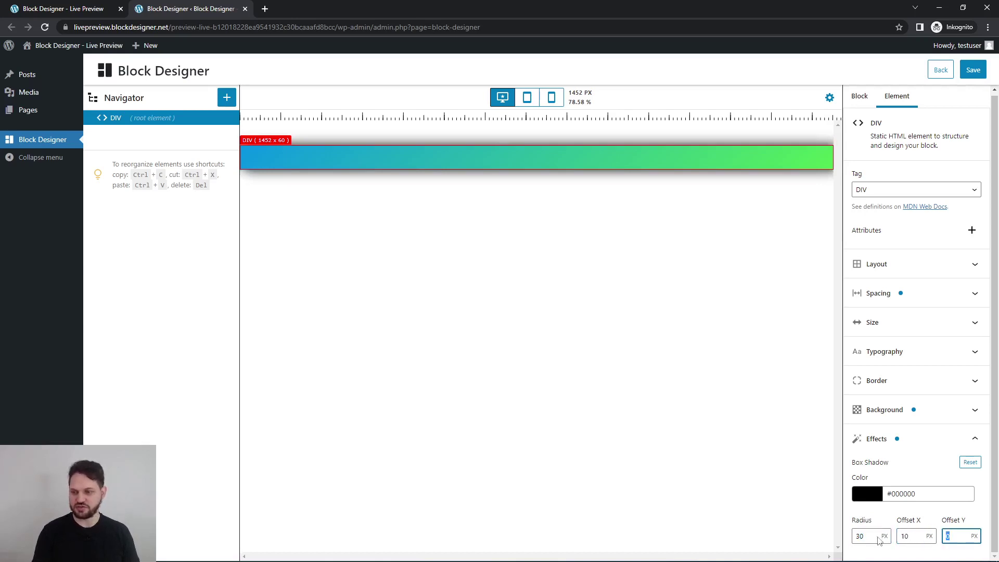
{"action": "type", "text": "10"}
- Make the box shadow's black colour semi-transparent, setting it to #00000082
{"action": "left_click", "coordinate": [877, 499]}
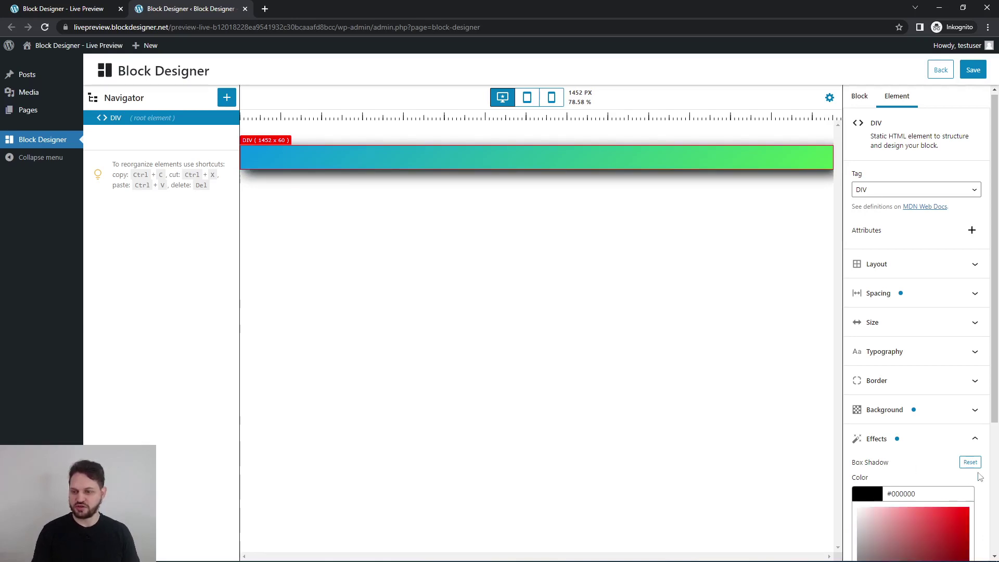
{"action": "scroll", "coordinate": [979, 477], "scroll_direction": "down", "scroll_amount": 2}
{"action": "left_click_drag", "start_coordinate": [958, 524], "coordinate": [915, 526]}
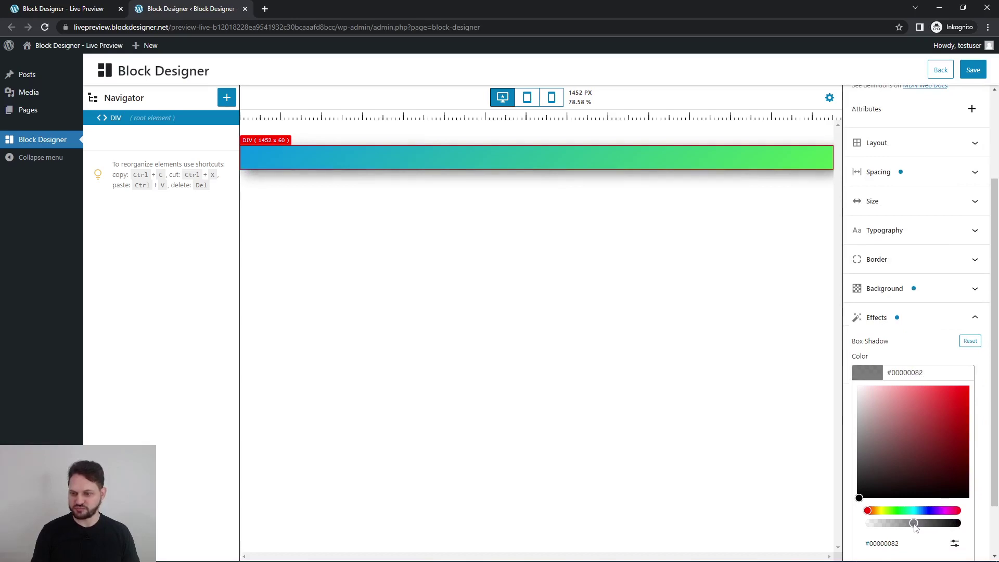
{"action": "left_click", "coordinate": [977, 513]}
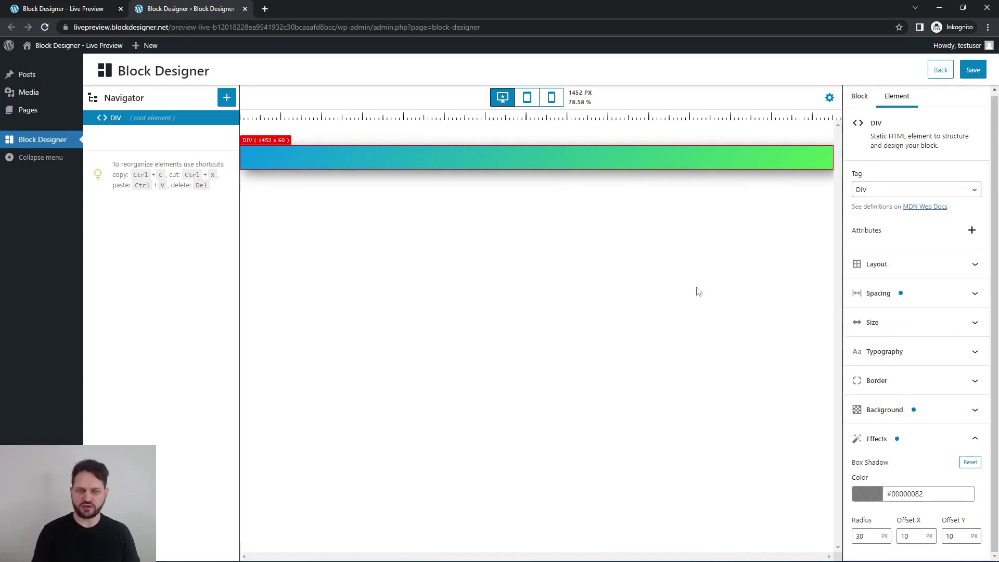
- Round the root DIV's corners with a border radius of 20 px
{"action": "left_click", "coordinate": [976, 386]}
{"action": "left_click", "coordinate": [895, 419]}
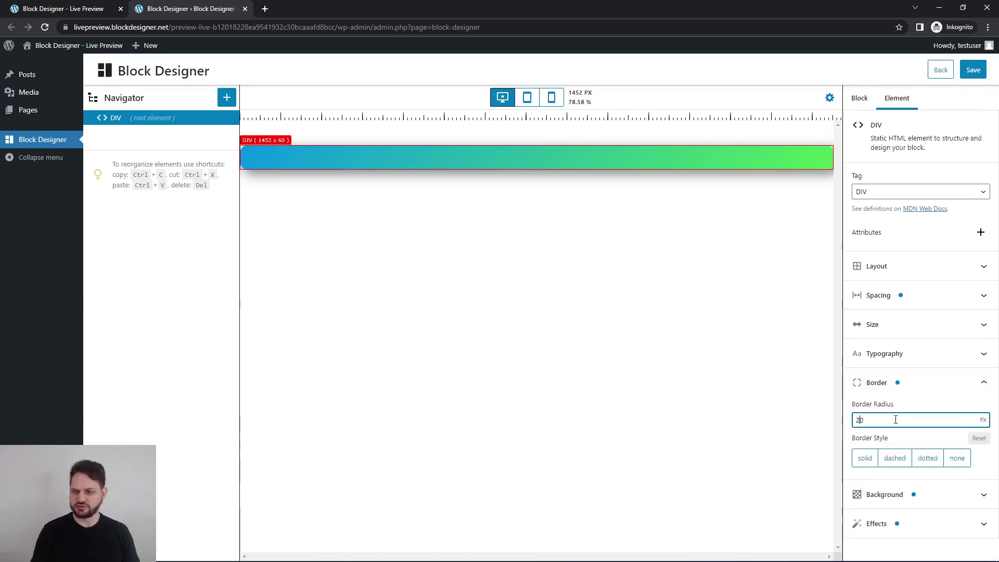
{"action": "type", "text": "20"}
{"action": "left_click", "coordinate": [689, 364]}
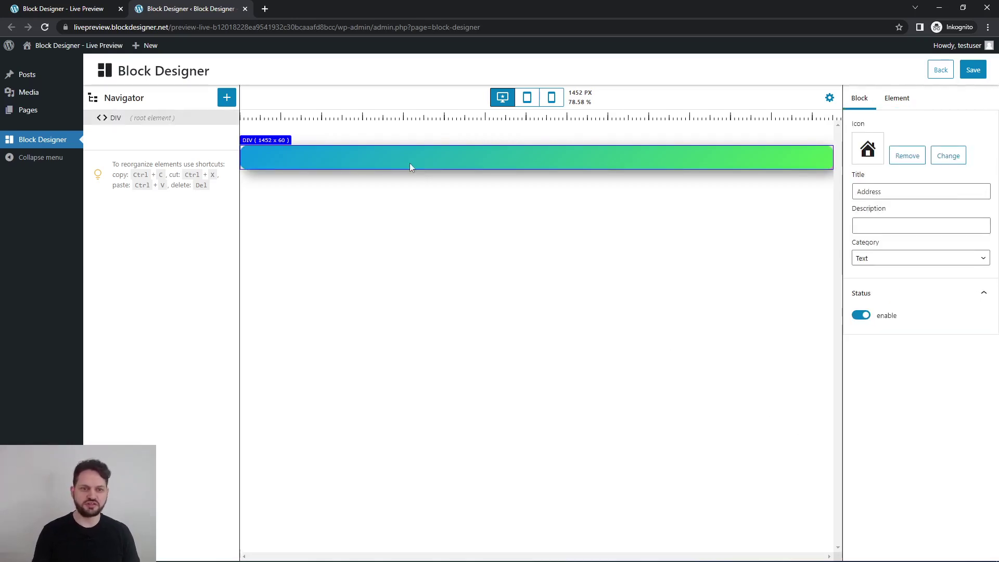
- Insert an HTML element inside the root DIV and change its tag to H2
{"action": "left_click", "coordinate": [266, 150]}
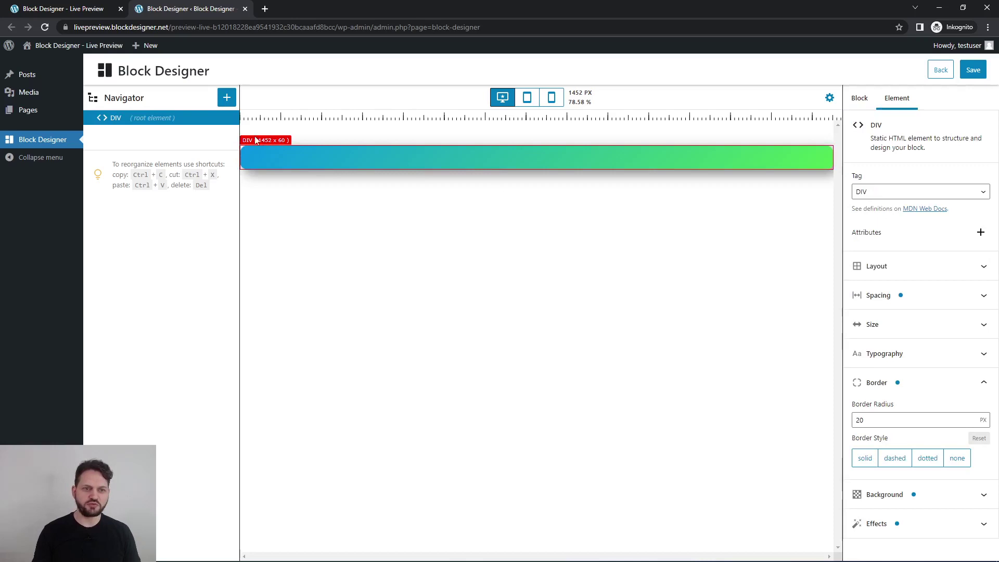
{"action": "left_click", "coordinate": [227, 99]}
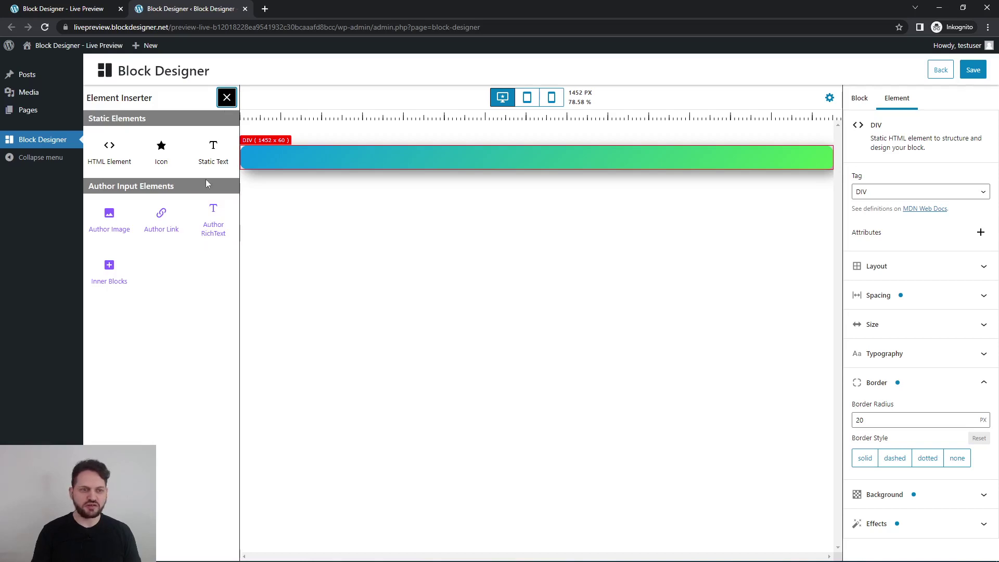
{"action": "left_click", "coordinate": [109, 171]}
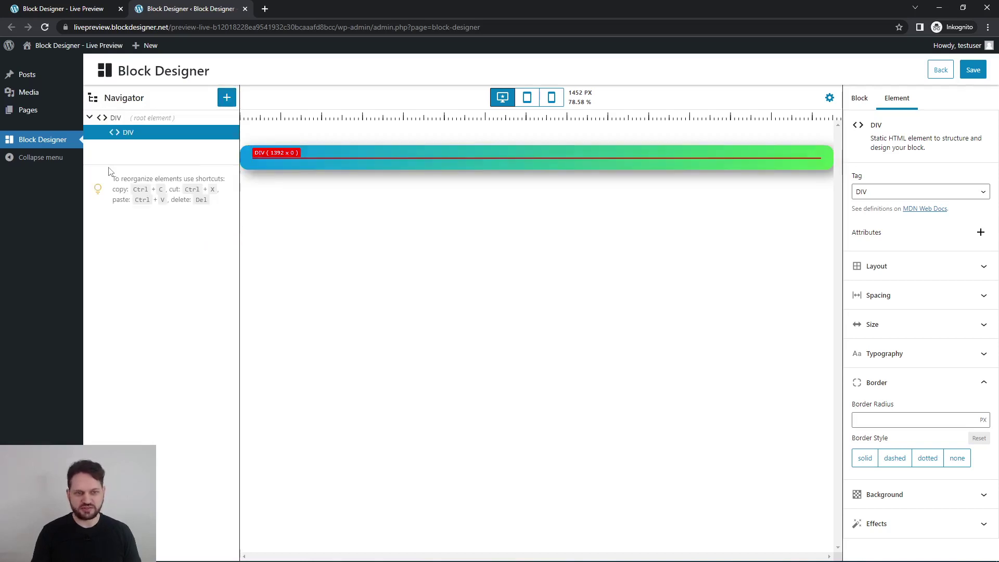
{"action": "left_click", "coordinate": [905, 195]}
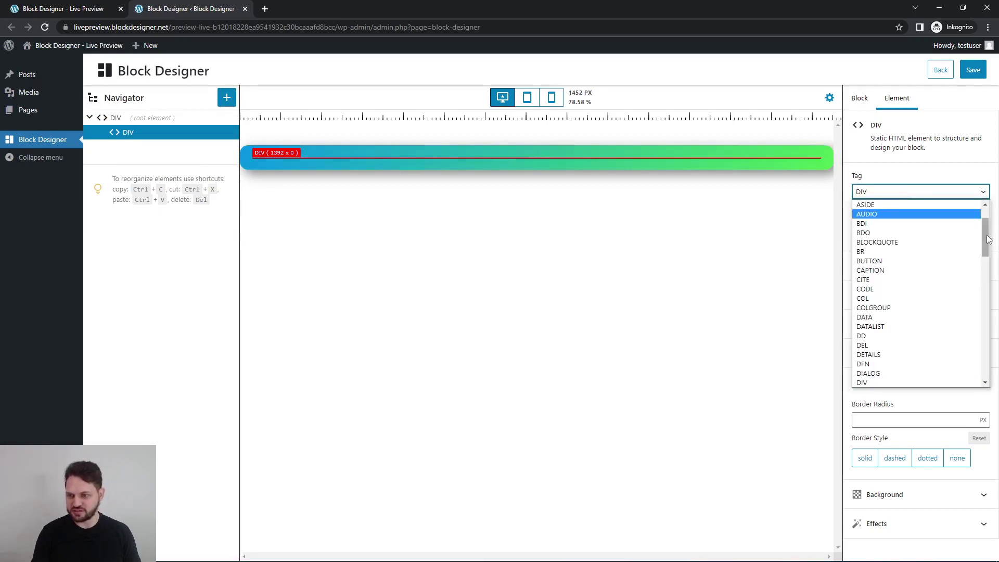
{"action": "left_click_drag", "start_coordinate": [985, 240], "coordinate": [998, 286]}
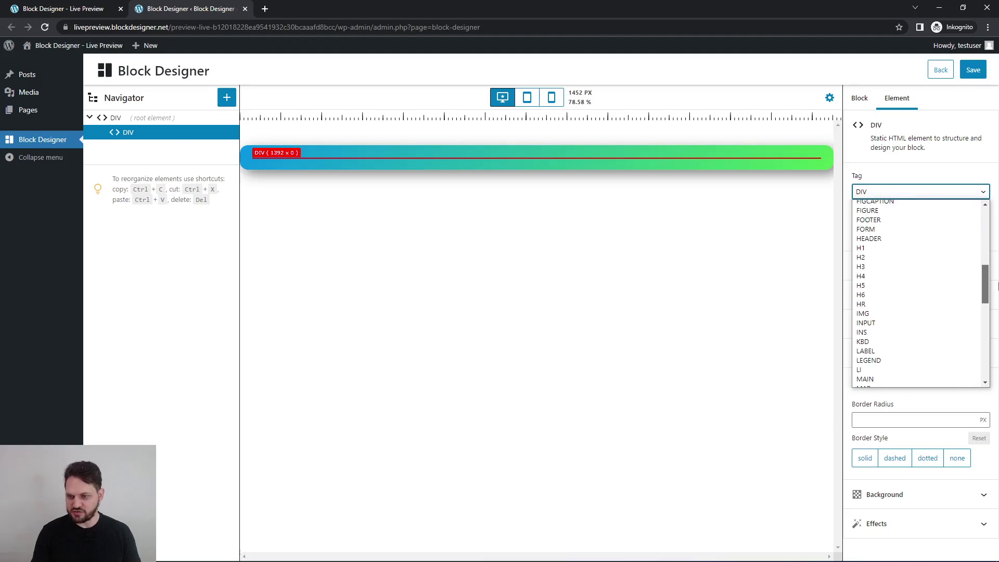
{"action": "left_click", "coordinate": [886, 258]}
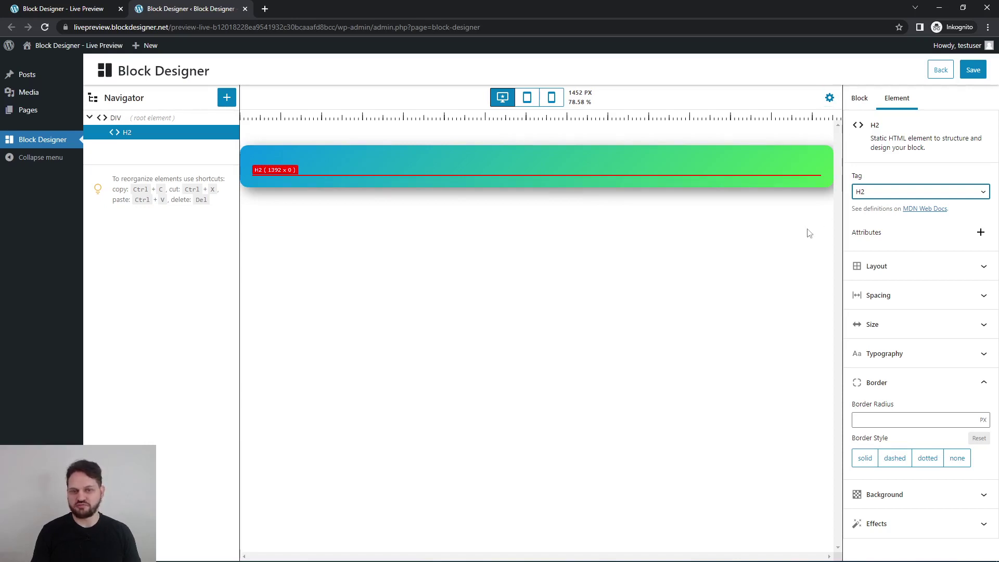
- Set the H2 element's margin to 0 px and insert an Author RichText element inside it
{"action": "left_click", "coordinate": [984, 325]}
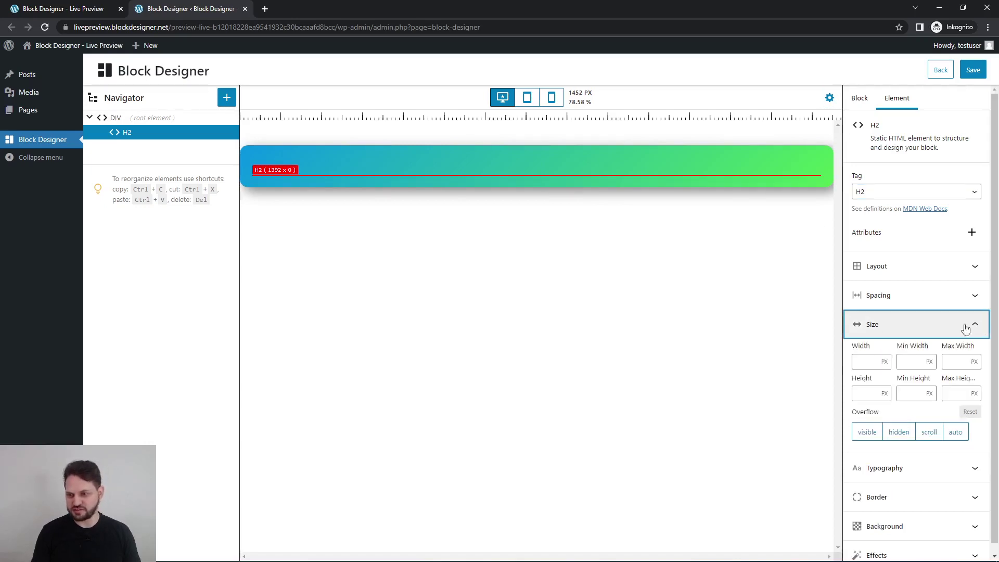
{"action": "left_click", "coordinate": [966, 295]}
{"action": "left_click", "coordinate": [883, 336]}
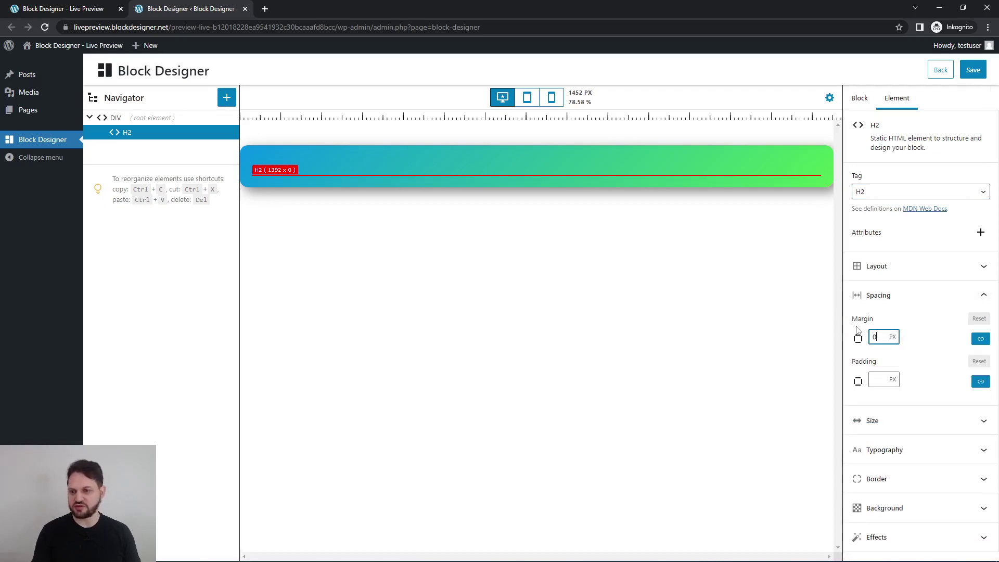
{"action": "left_click", "coordinate": [904, 343]}
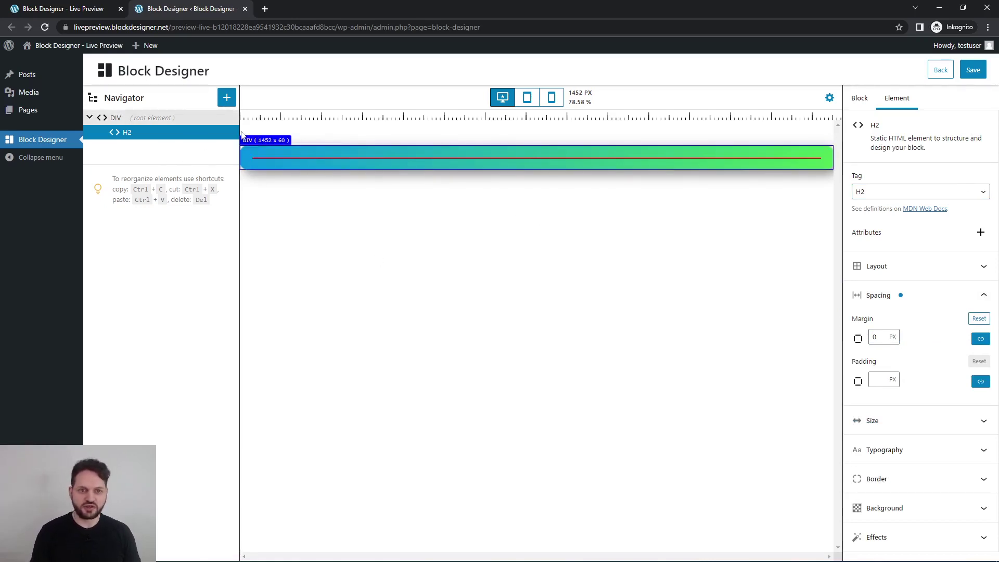
{"action": "left_click", "coordinate": [226, 99]}
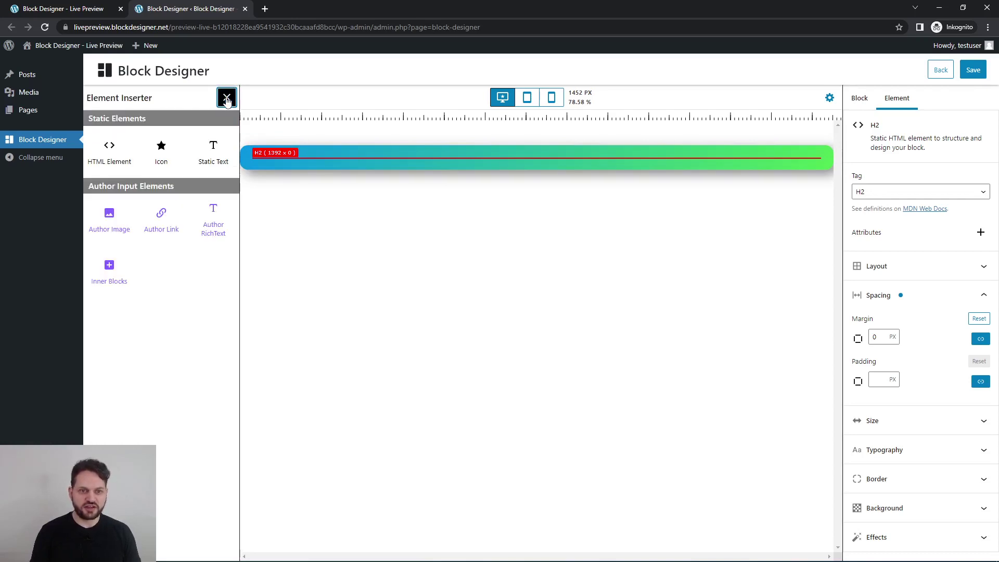
{"action": "left_click", "coordinate": [221, 216]}
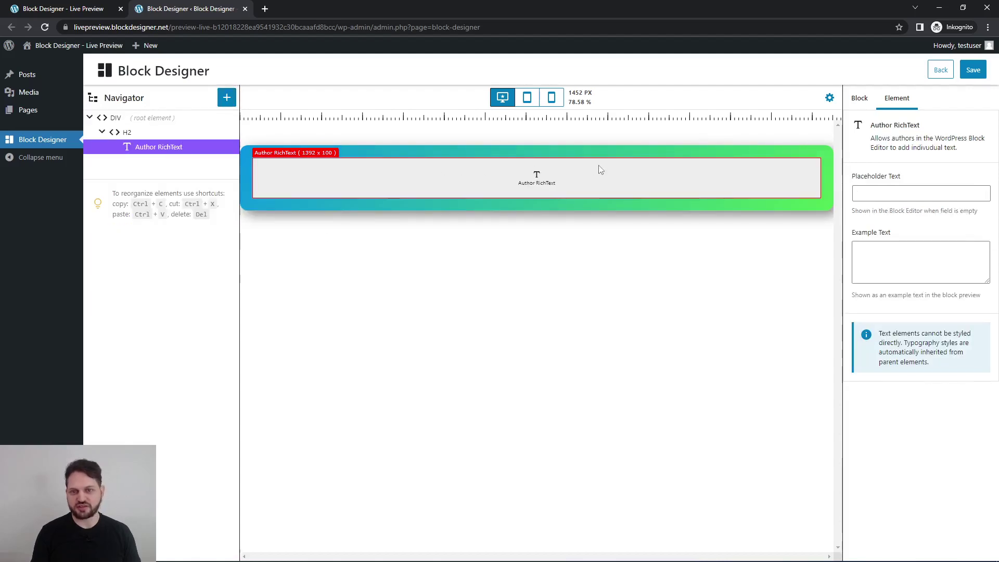
- Set the heading's Author RichText placeholder text to "Write your title here ..."
{"action": "left_click", "coordinate": [873, 193]}
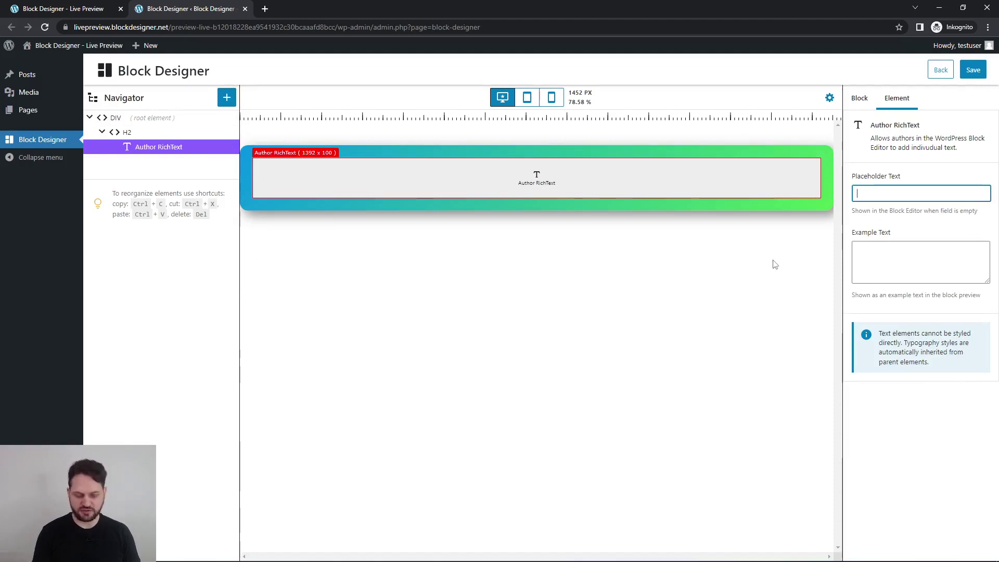
{"action": "type", "text": "W"}
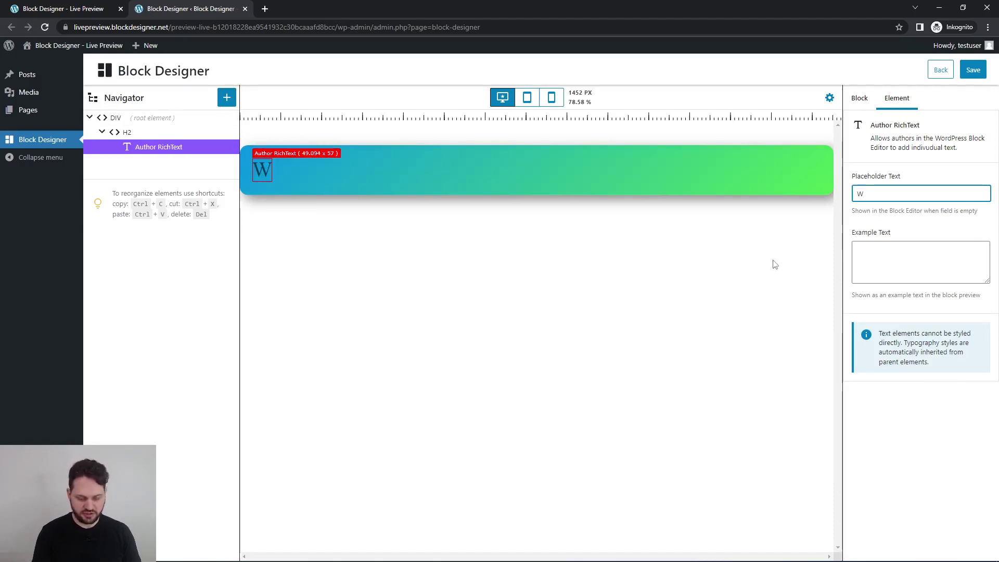
{"action": "type", "text": "rite you"}
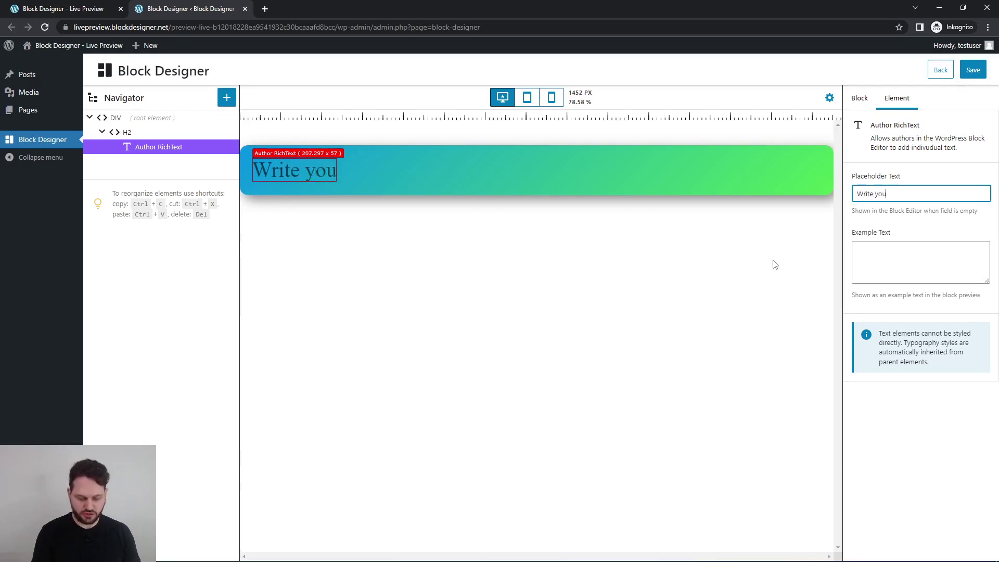
{"action": "type", "text": "r title here"}
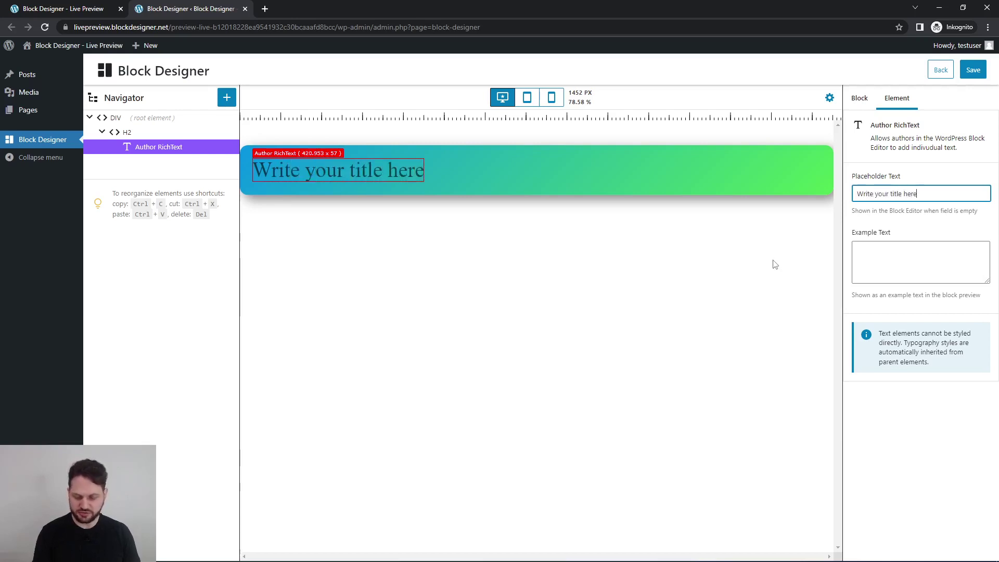
{"action": "type", "text": " ..."}
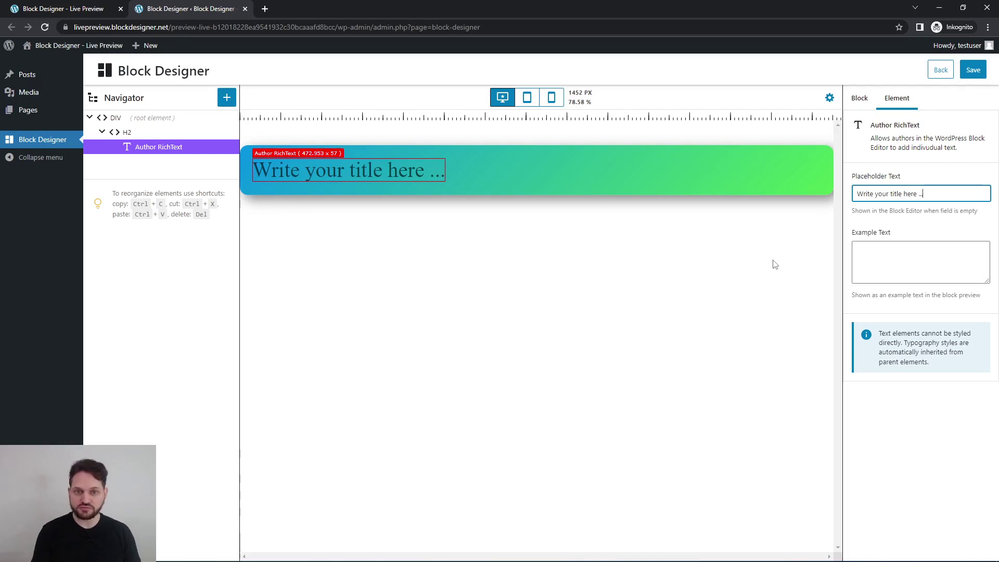
- Set the root DIV's typography colour to white, #ffffff
{"action": "left_click", "coordinate": [822, 192]}
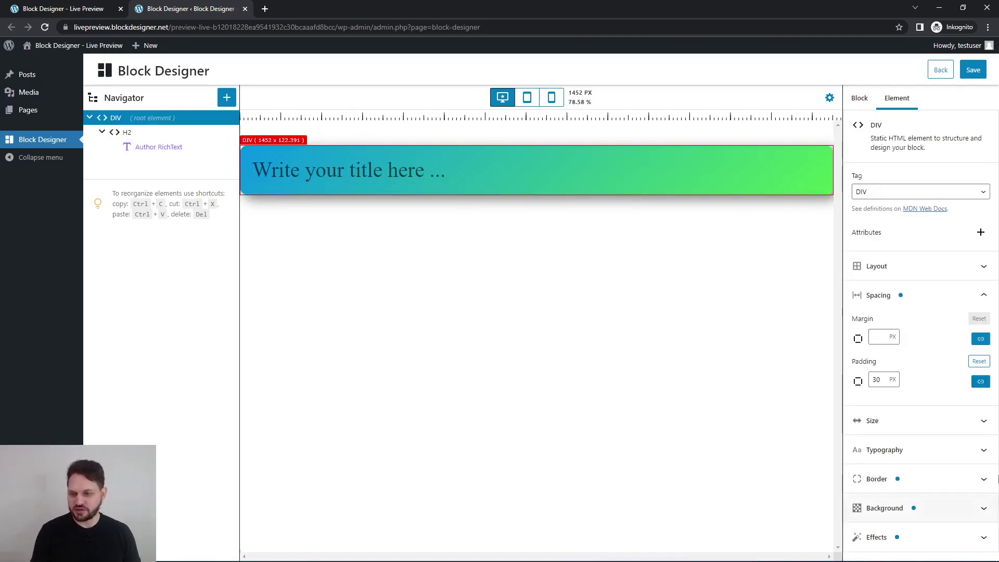
{"action": "left_click", "coordinate": [984, 450]}
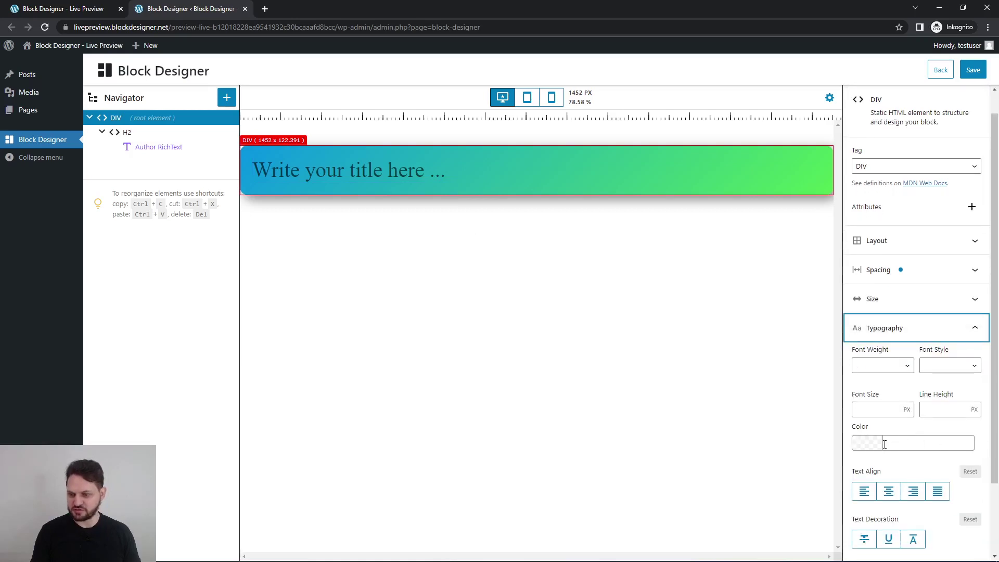
{"action": "left_click", "coordinate": [869, 448]}
{"action": "left_click_drag", "start_coordinate": [897, 464], "coordinate": [852, 447]}
{"action": "left_click", "coordinate": [849, 444]}
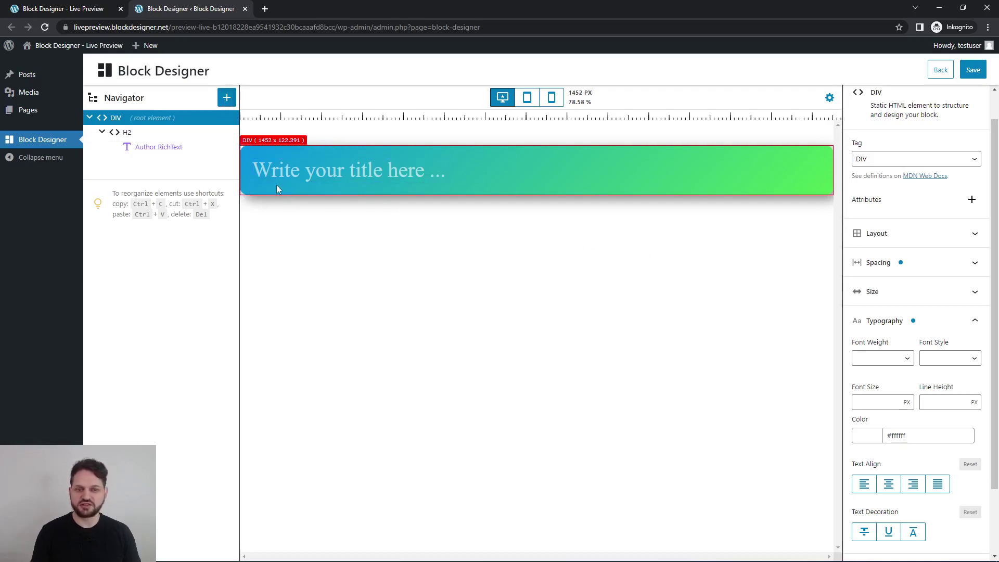
- Insert a DIV HTML element inside the root DIV and add an Icon and an Author RichText element inside it
{"action": "left_click", "coordinate": [227, 98]}
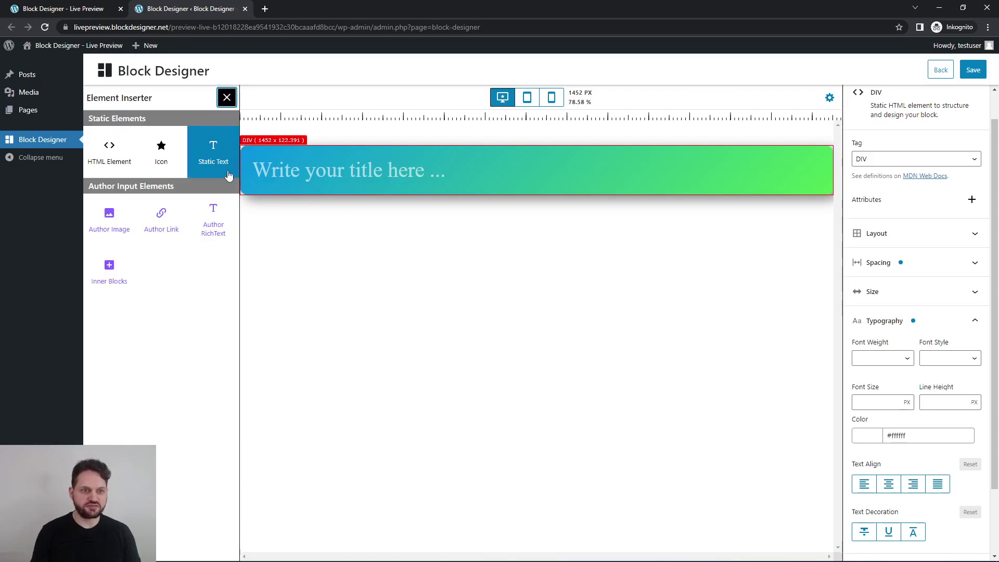
{"action": "left_click", "coordinate": [119, 153]}
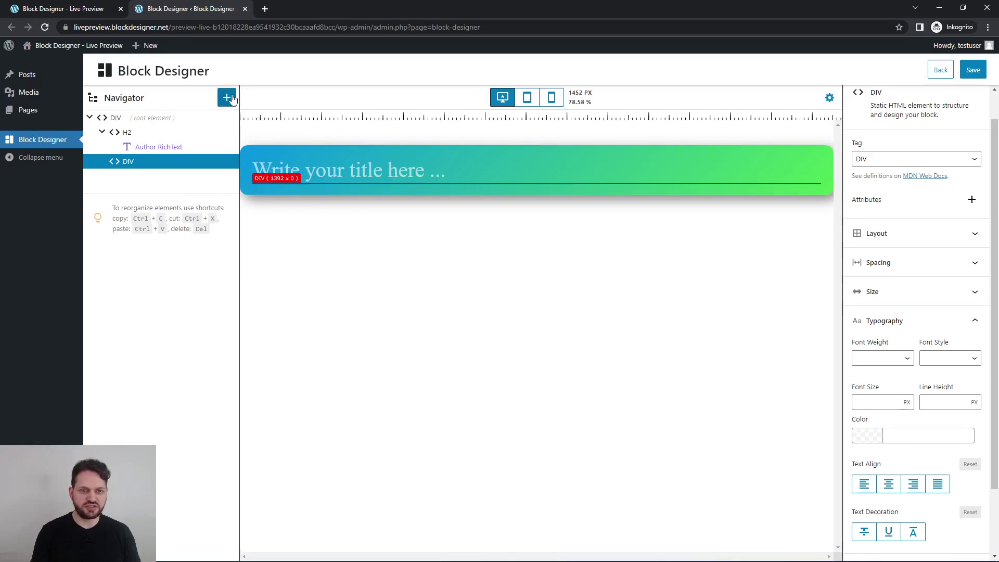
{"action": "left_click", "coordinate": [231, 99]}
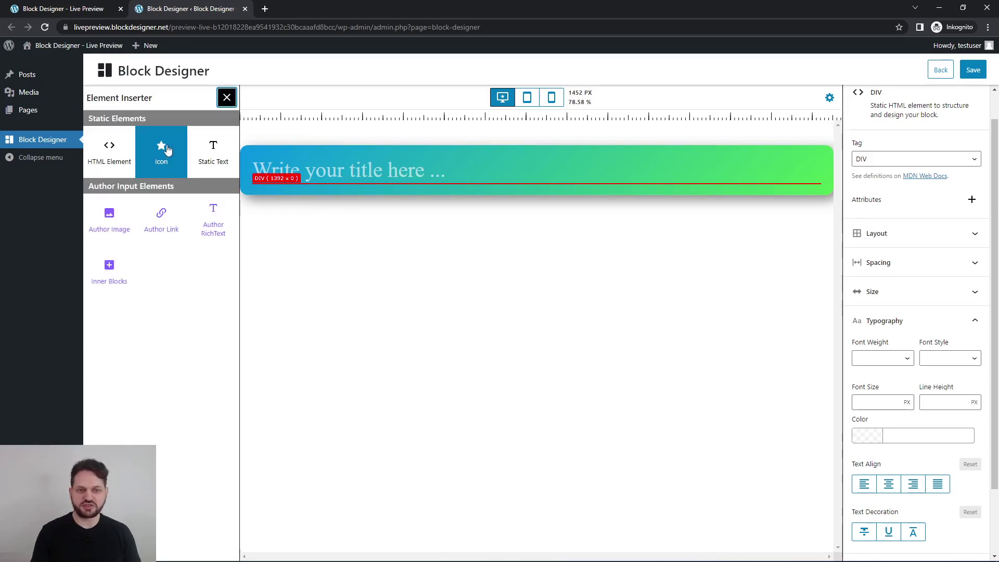
{"action": "left_click", "coordinate": [166, 150]}
{"action": "left_click", "coordinate": [228, 99]}
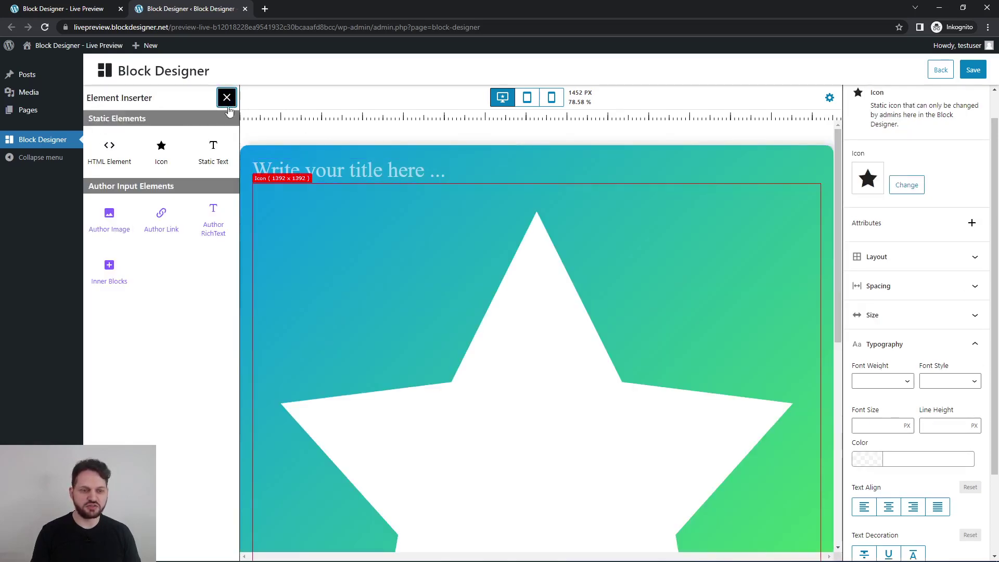
{"action": "left_click", "coordinate": [215, 222]}
- Set the Icon element's width to 30 px and change its star to the house icon
{"action": "left_click", "coordinate": [189, 176]}
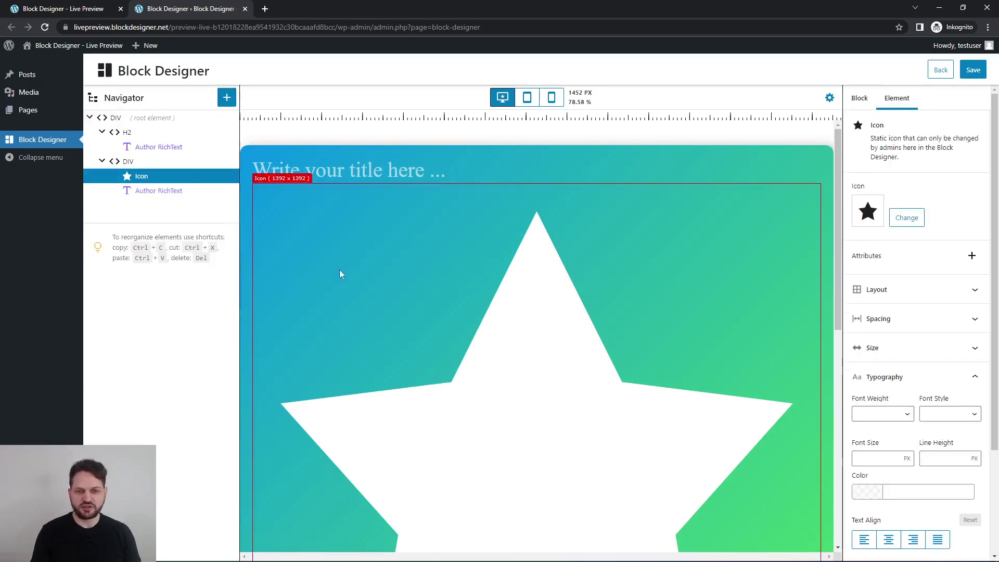
{"action": "left_click", "coordinate": [972, 348]}
{"action": "left_click", "coordinate": [863, 383]}
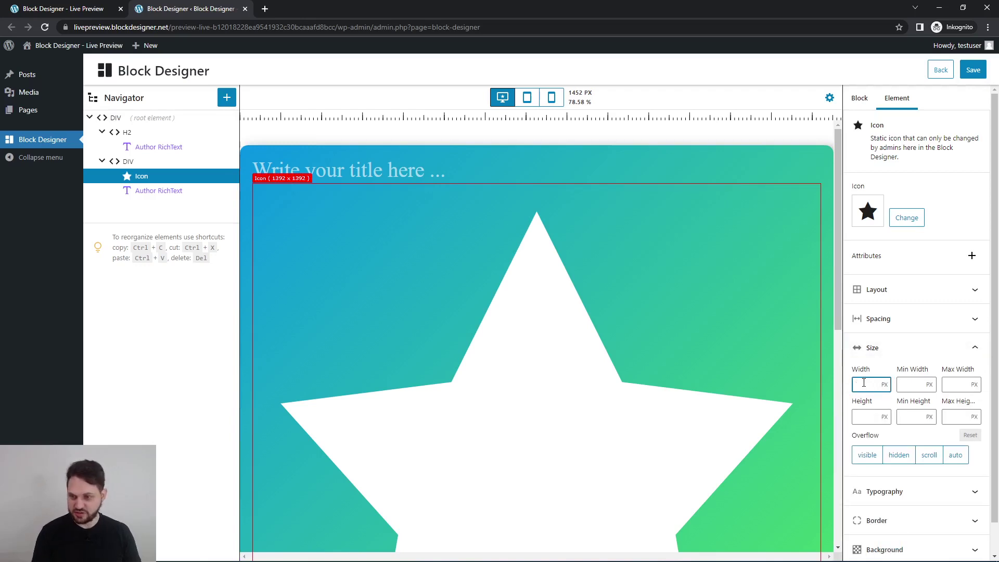
{"action": "type", "text": "30"}
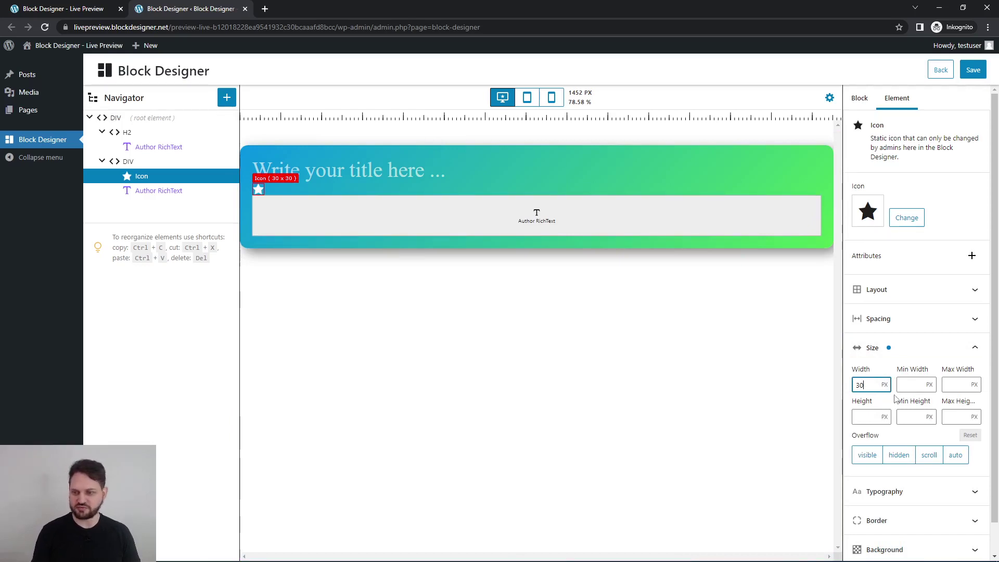
{"action": "left_click", "coordinate": [918, 220]}
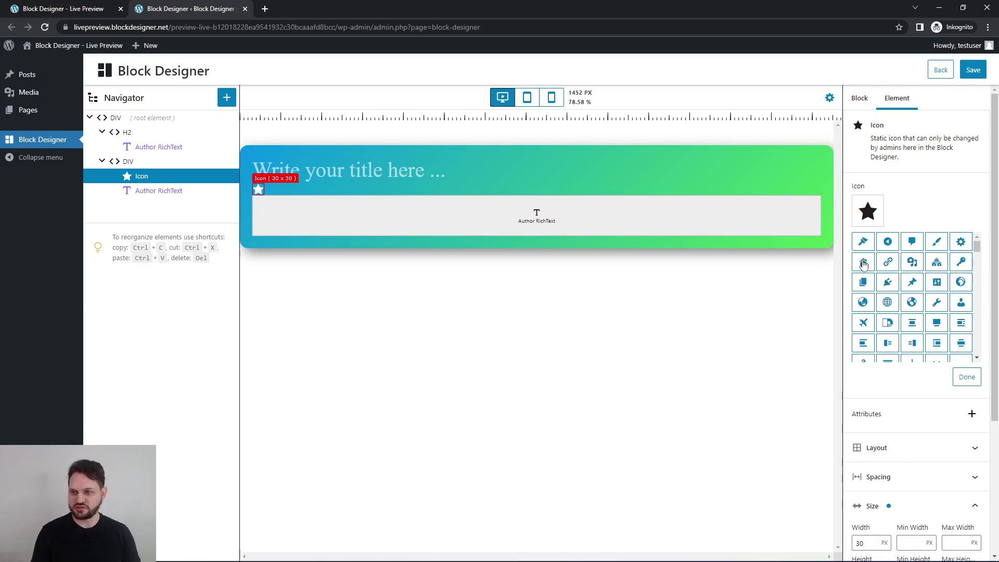
{"action": "left_click", "coordinate": [863, 262]}
{"action": "left_click", "coordinate": [967, 377]}
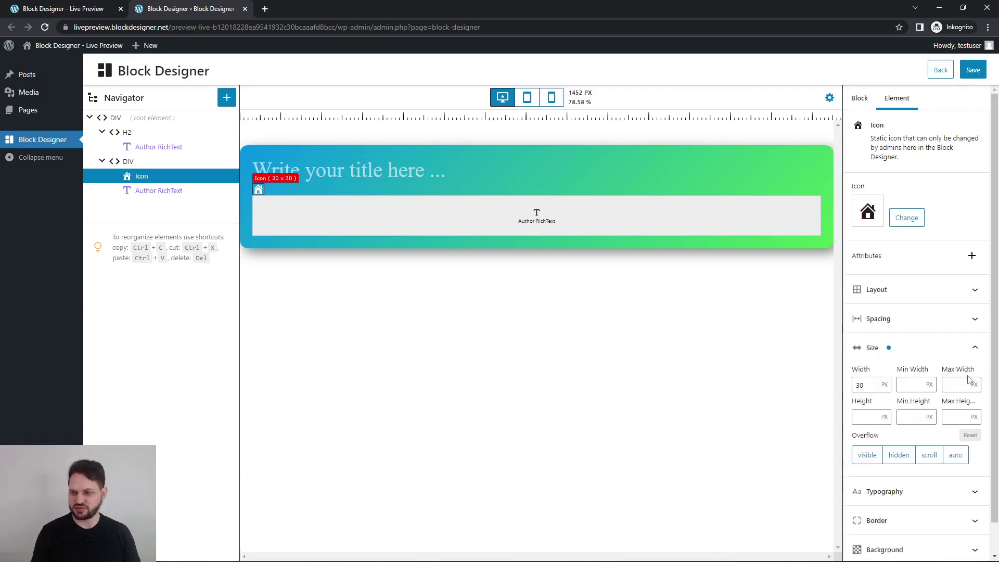
- Set the placeholder text of the Author RichText below the Icon element to "Address ..."
{"action": "left_click", "coordinate": [485, 213]}
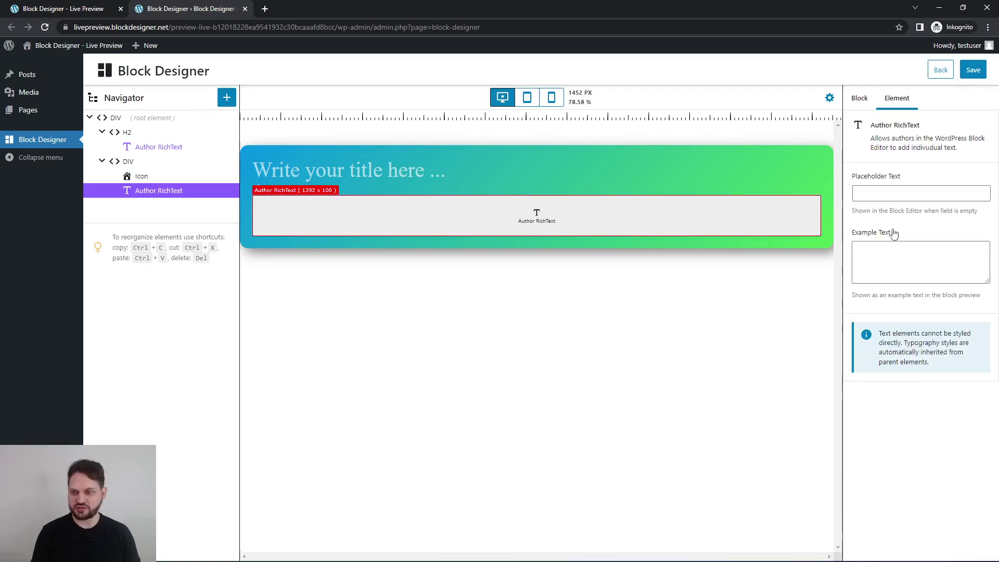
{"action": "left_click", "coordinate": [892, 193]}
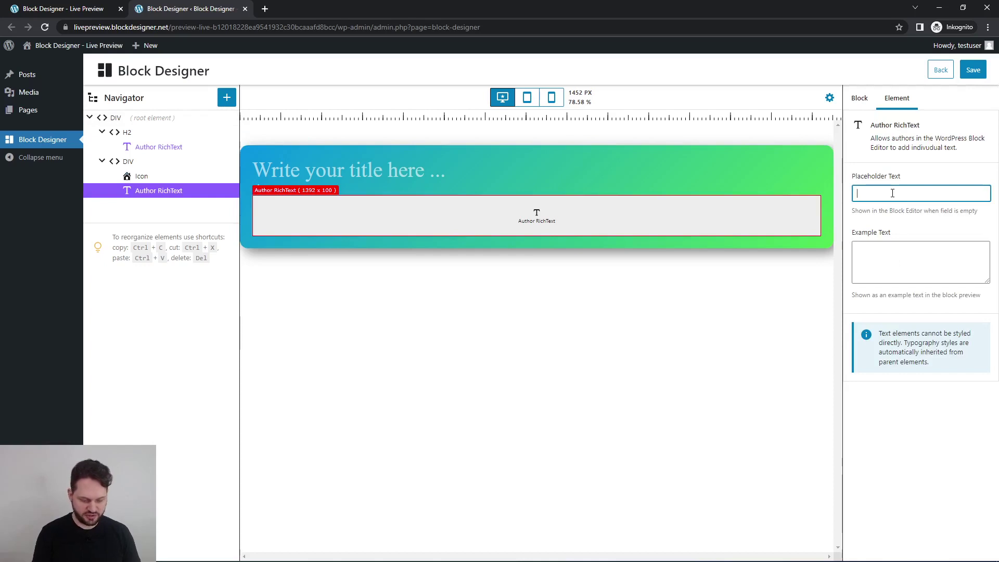
{"action": "type", "text": "Ad"}
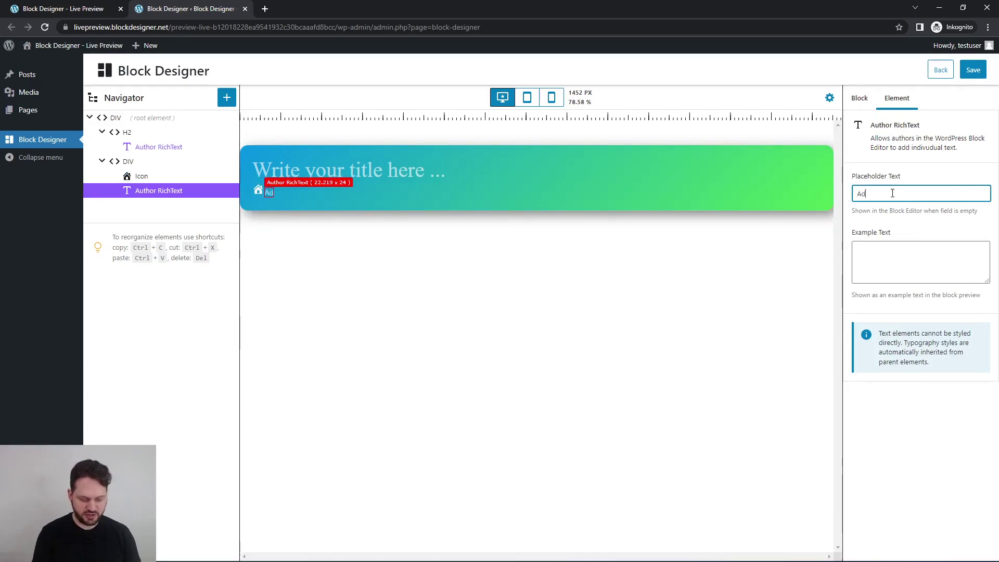
{"action": "type", "text": "dreess .."}
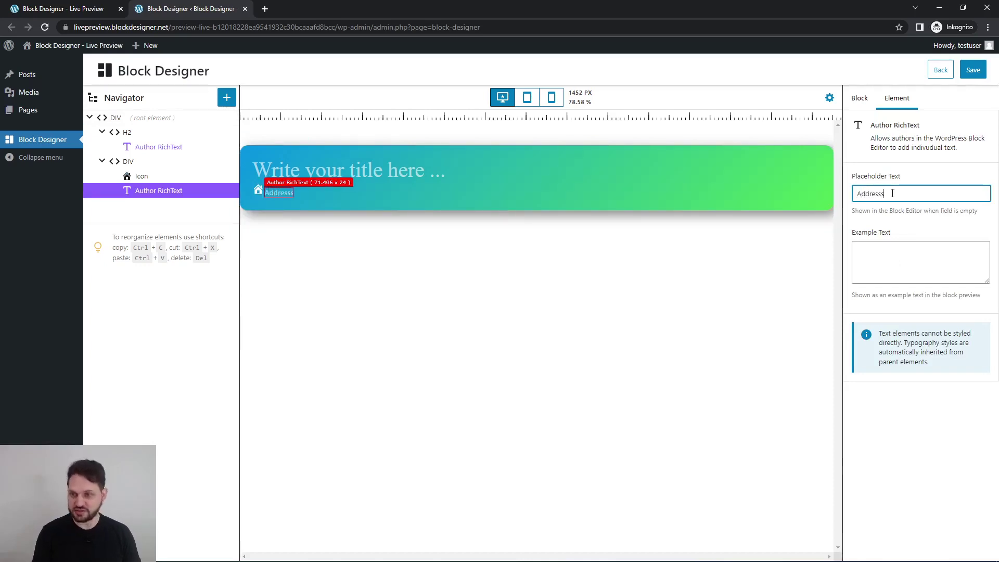
{"action": "type", "text": "."}
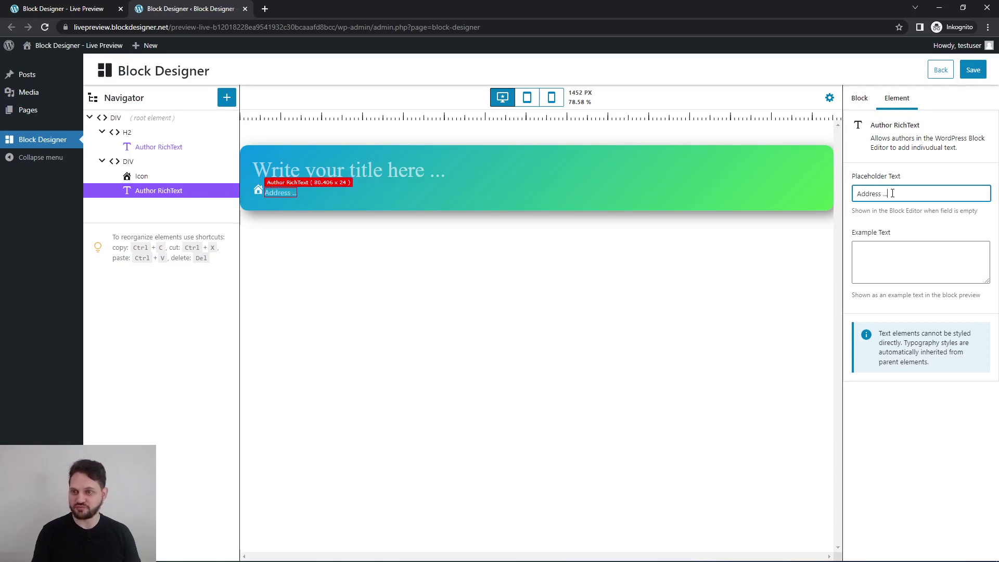
- Give the inner DIV a flex layout with items aligned to the centre and a 10 px gap
{"action": "left_click", "coordinate": [336, 192]}
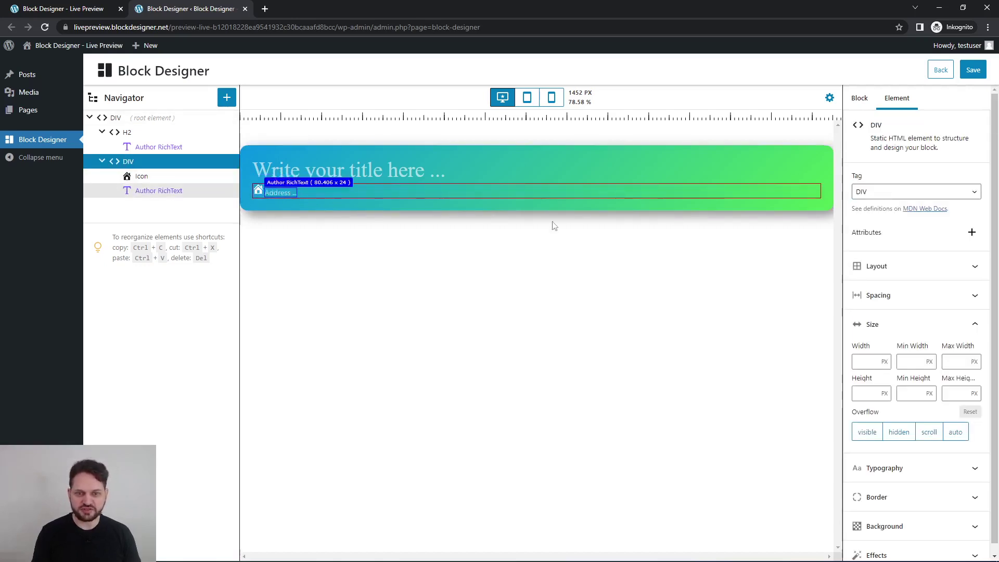
{"action": "left_click", "coordinate": [970, 266]}
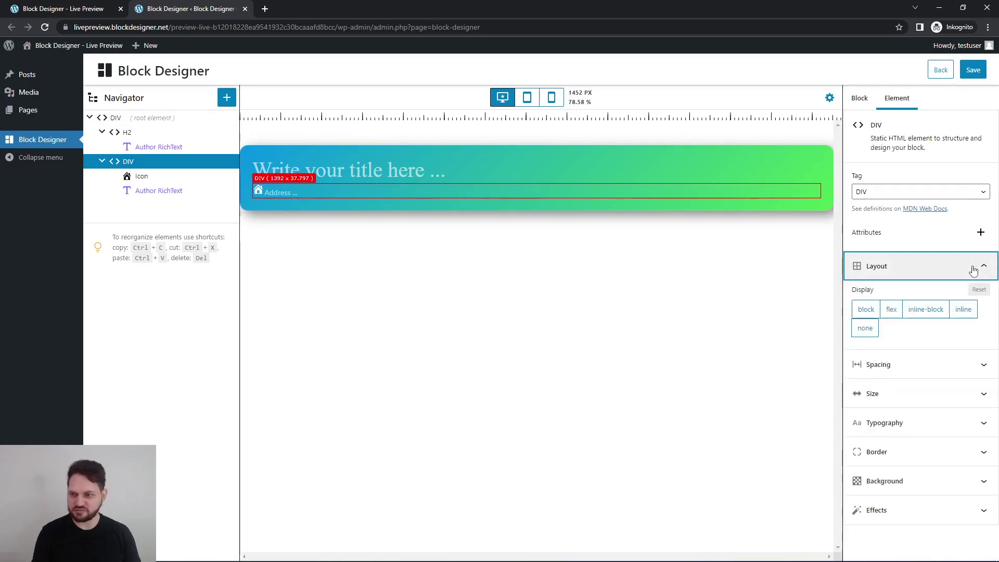
{"action": "left_click", "coordinate": [892, 310]}
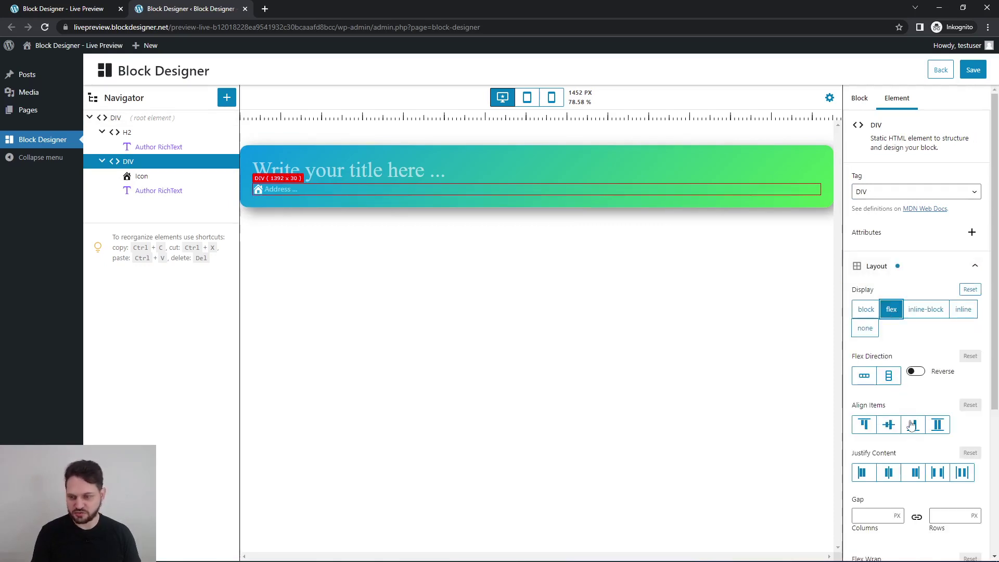
{"action": "left_click", "coordinate": [888, 426]}
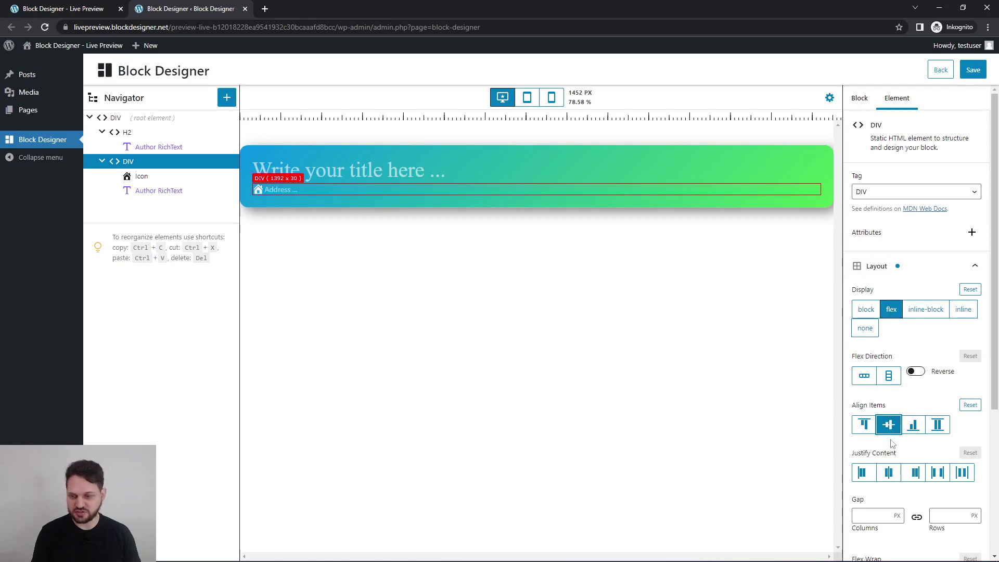
{"action": "left_click", "coordinate": [869, 516]}
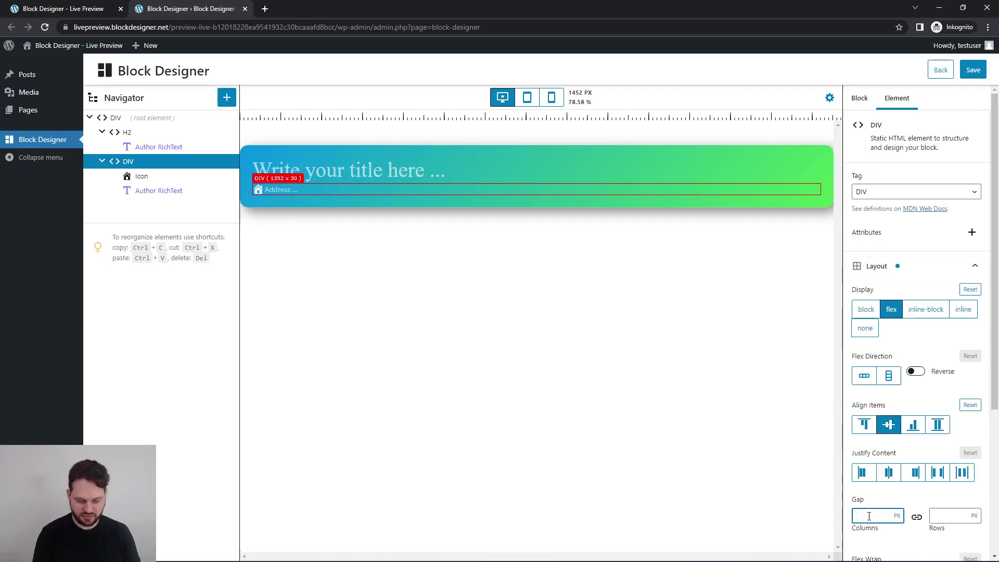
{"action": "type", "text": "10"}
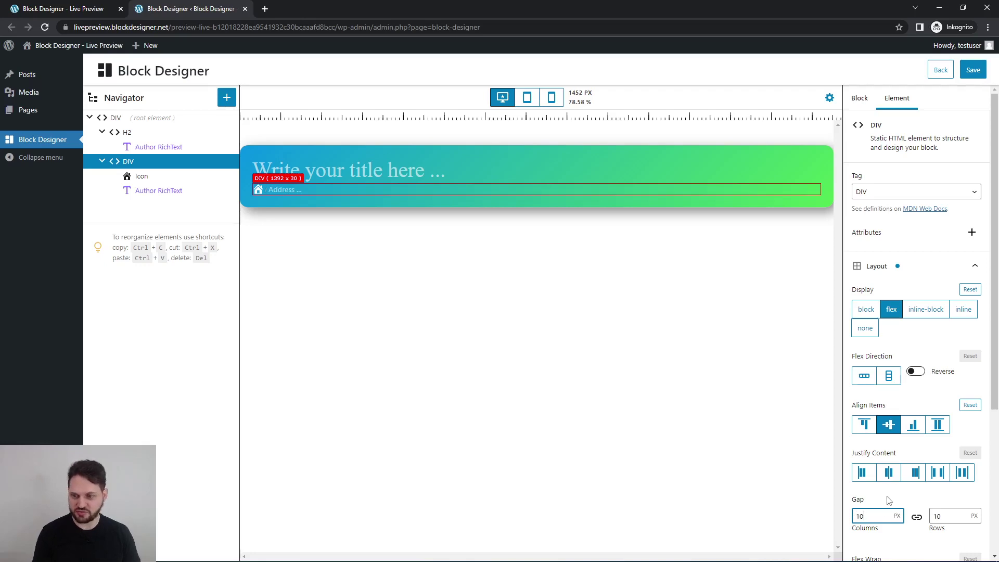
{"action": "left_click", "coordinate": [889, 507]}
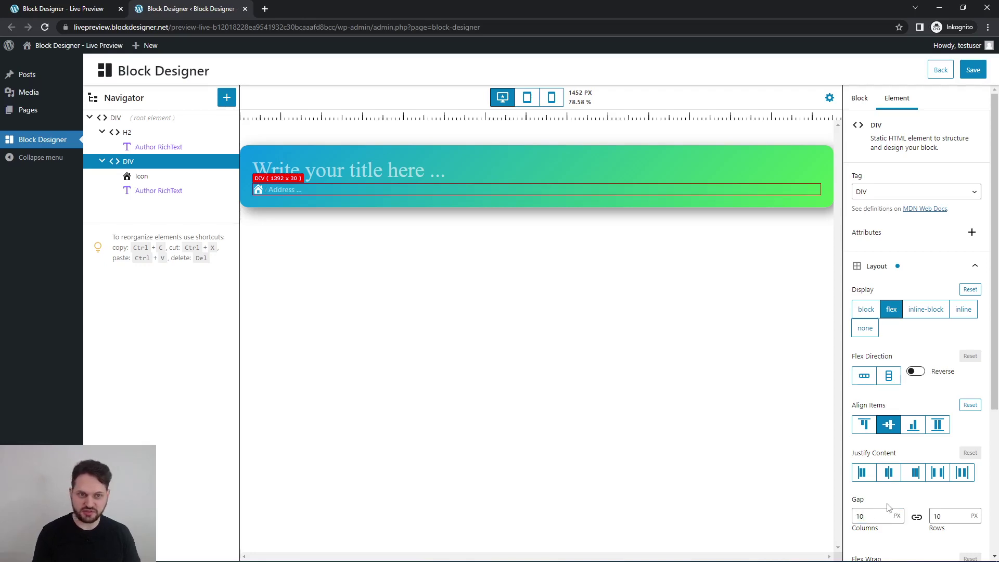
- Unlink the H2 element's margin sides and set its bottom margin to 30 px
{"action": "left_click", "coordinate": [430, 198]}
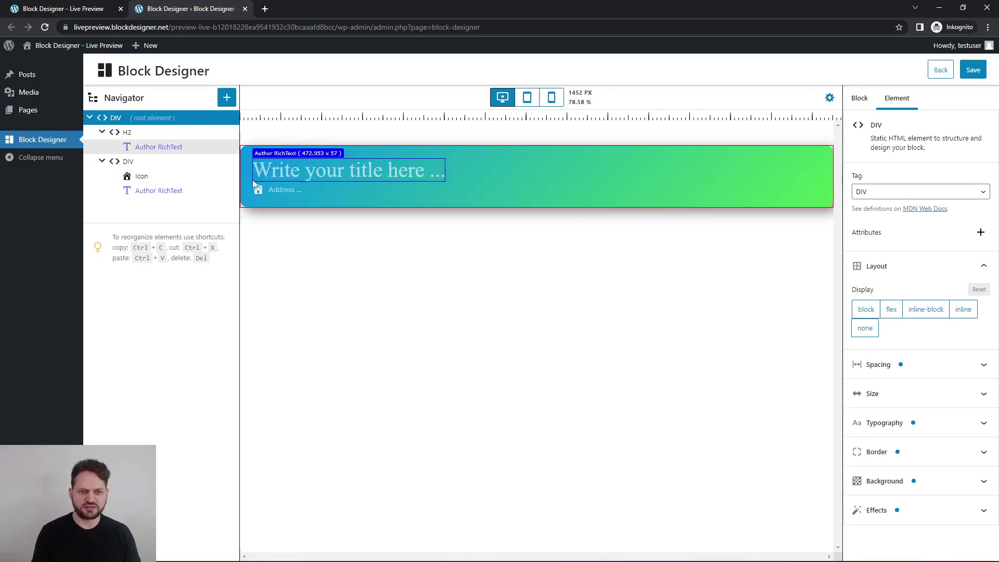
{"action": "left_click", "coordinate": [472, 174]}
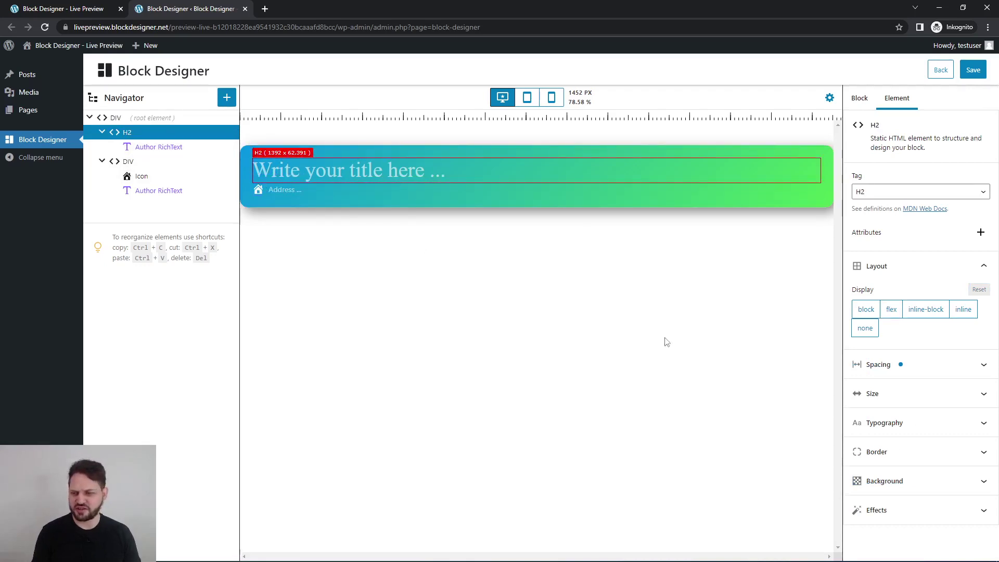
{"action": "left_click", "coordinate": [984, 366]}
{"action": "left_click", "coordinate": [979, 340]}
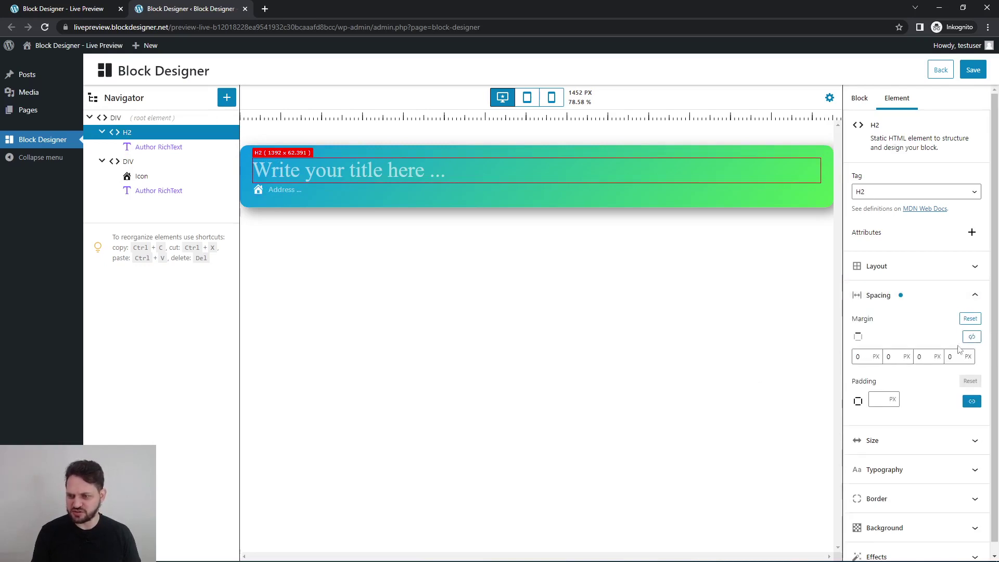
{"action": "left_click", "coordinate": [925, 357]}
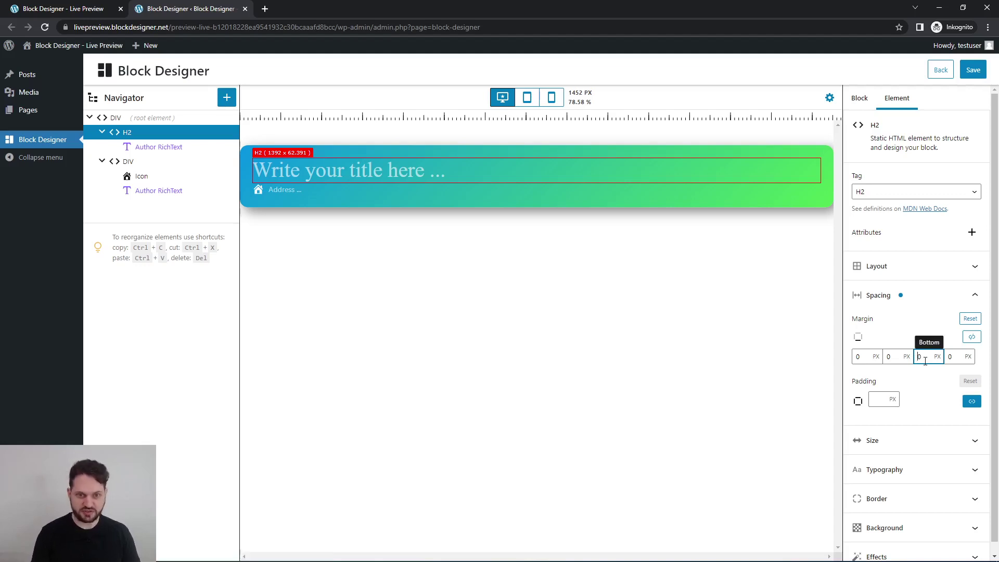
{"action": "left_click_drag", "start_coordinate": [918, 359], "coordinate": [950, 367]}
{"action": "type", "text": "30"}
{"action": "left_click", "coordinate": [923, 381]}
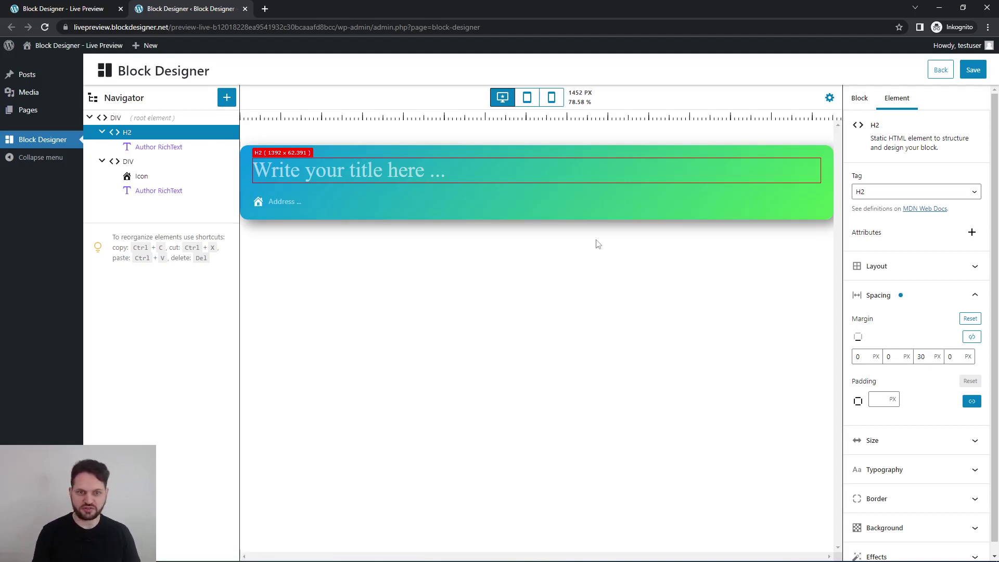
{"action": "left_click", "coordinate": [617, 314]}
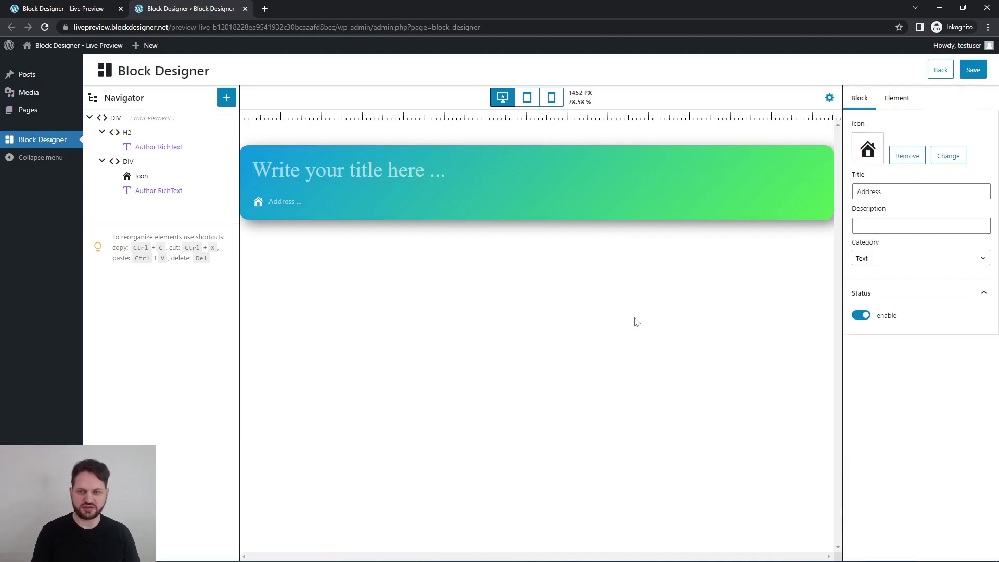
- Save the Address block, then open the Sample Page for editing from the site's pages list
{"action": "left_click", "coordinate": [973, 70]}
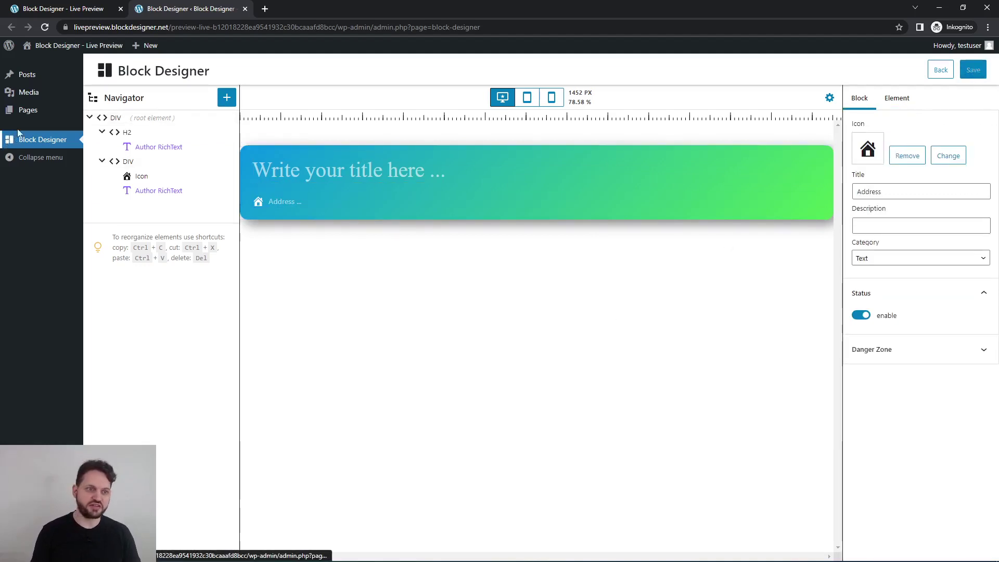
{"action": "mouse_move", "coordinate": [23, 116]}
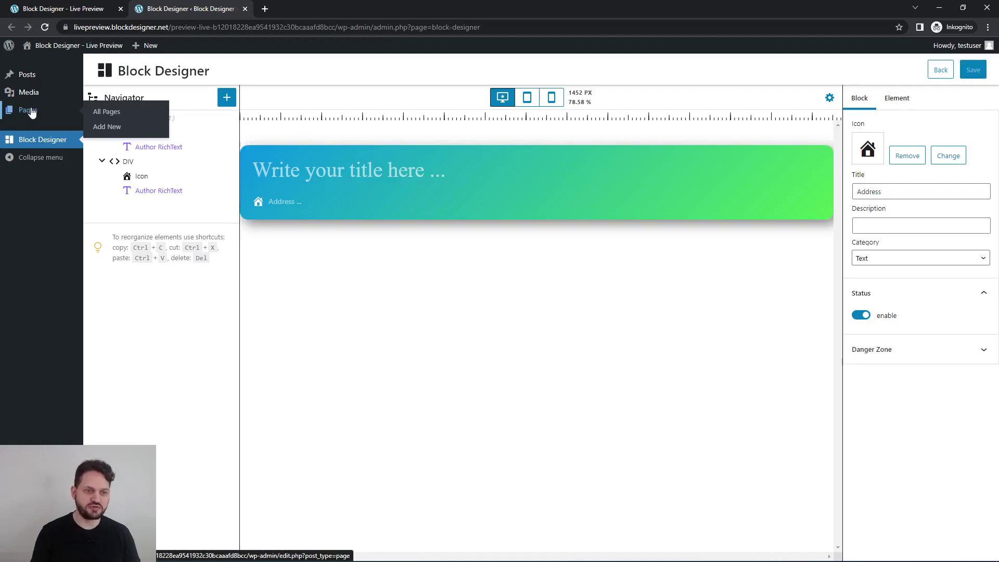
{"action": "left_click", "coordinate": [31, 113]}
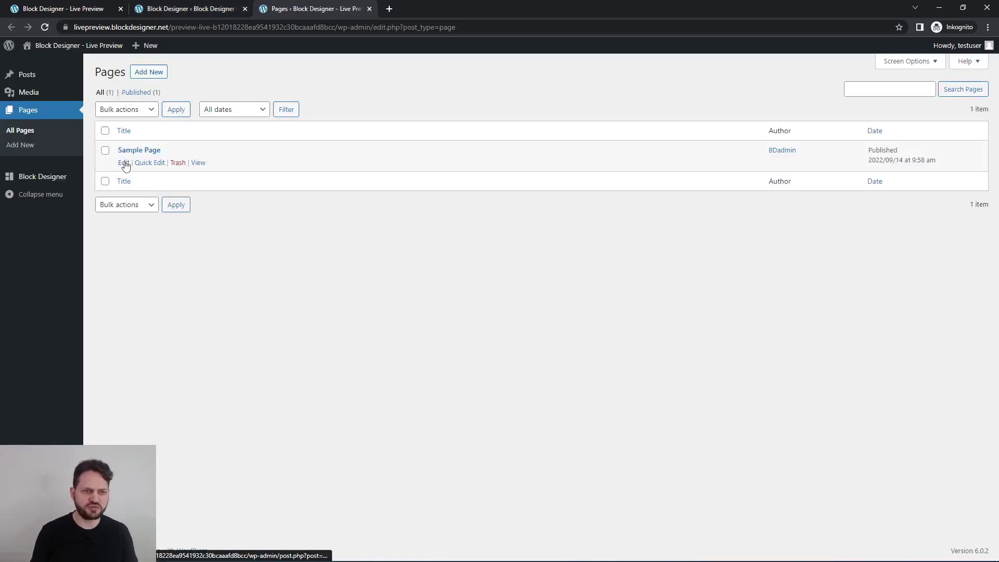
{"action": "left_click", "coordinate": [123, 162]}
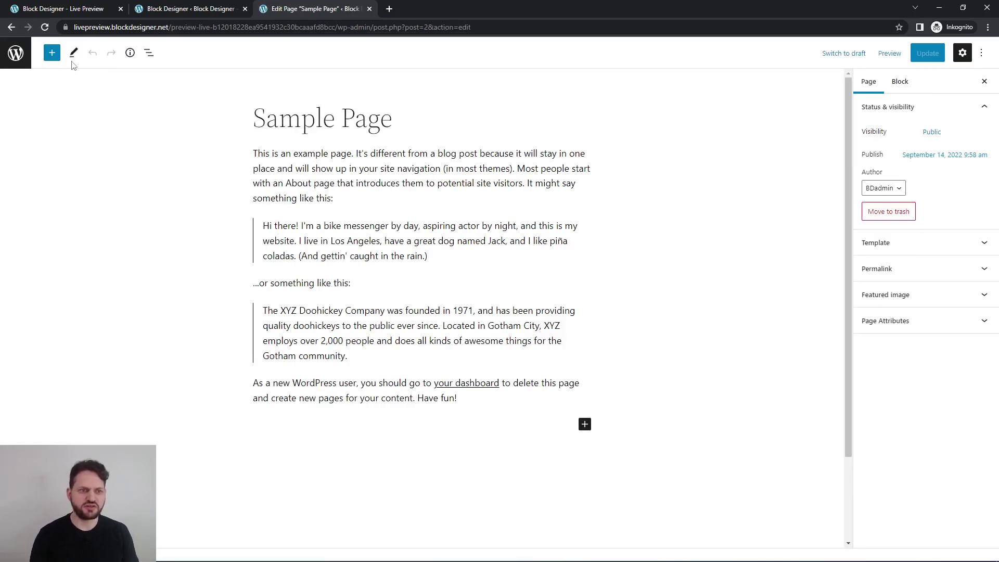
- Insert the custom Address block into the Sample Page between the introductory paragraph and the first quote
{"action": "left_click", "coordinate": [52, 52]}
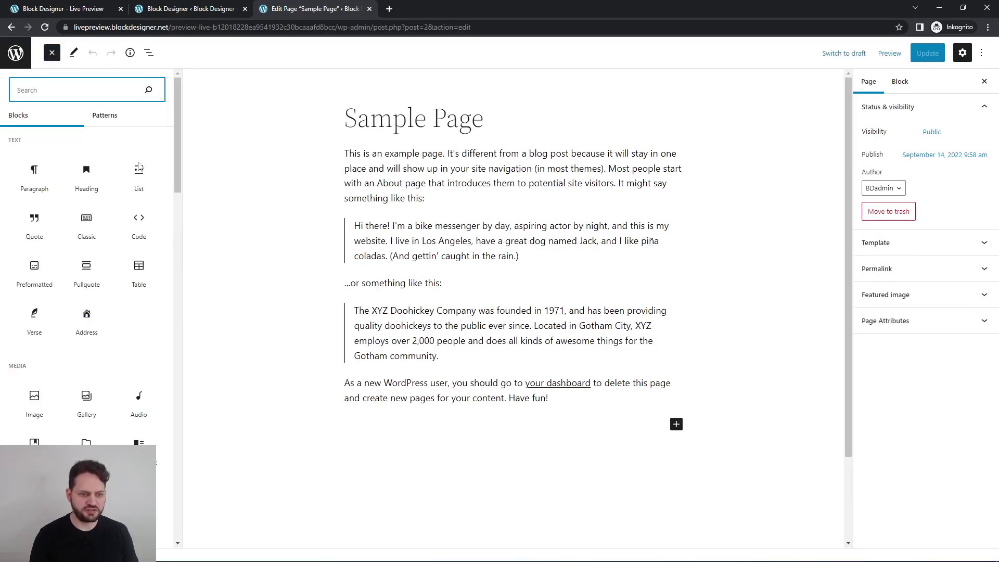
{"action": "mouse_move", "coordinate": [85, 316]}
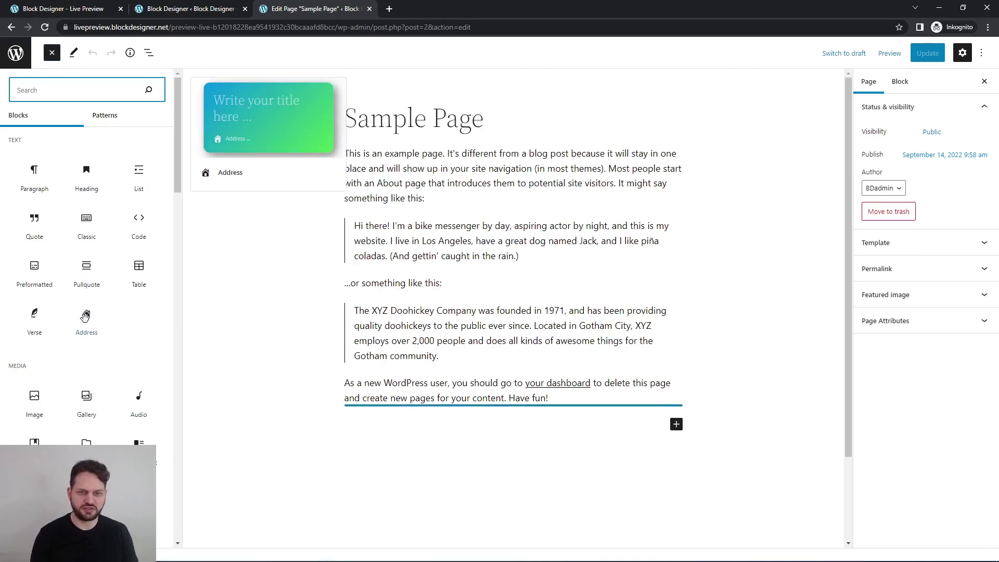
{"action": "left_click_drag", "start_coordinate": [85, 316], "coordinate": [462, 205]}
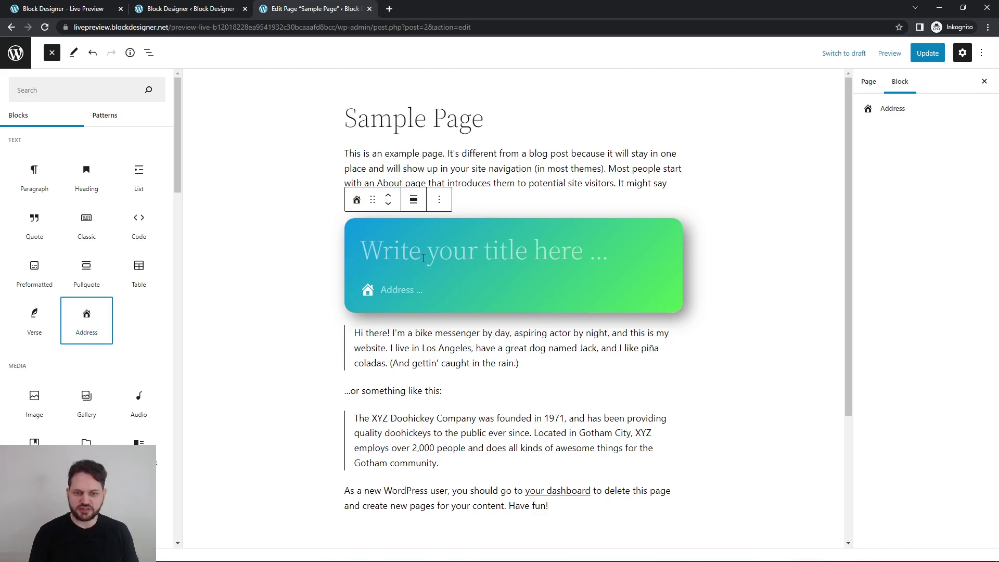
- Fill in the Address block's title with a person's full name and its address line with a street address
{"action": "left_click", "coordinate": [580, 252]}
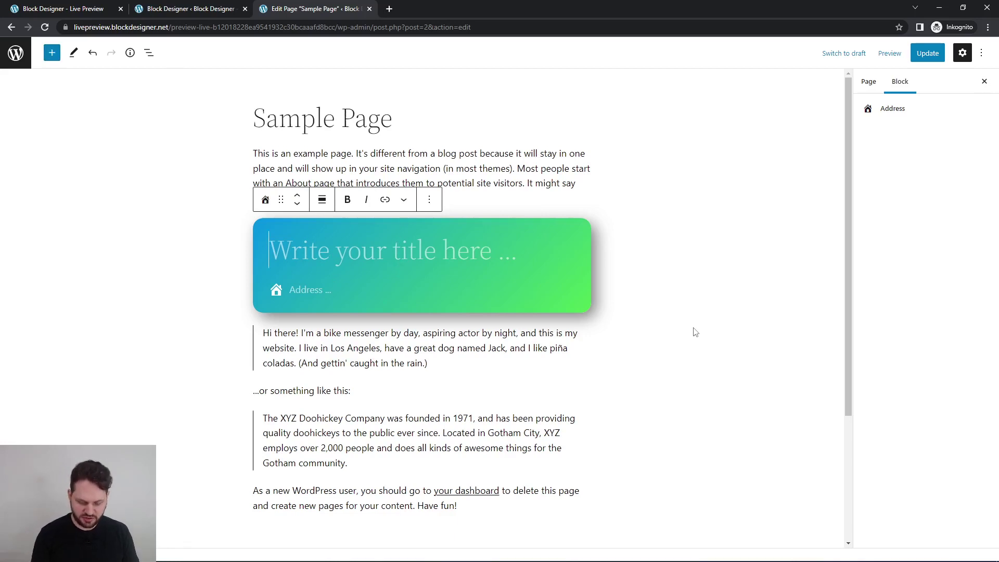
{"action": "type", "text": "John "}
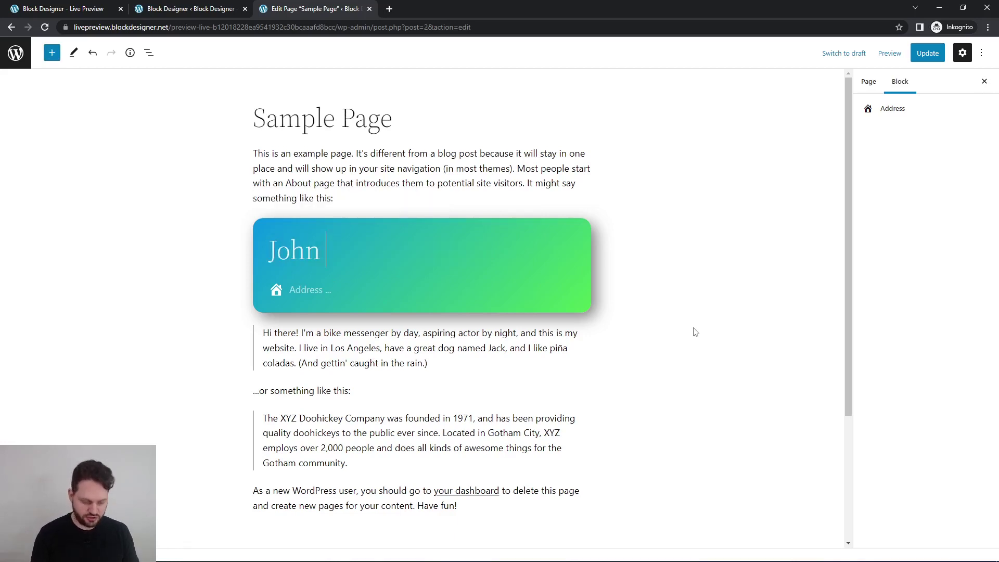
{"action": "type", "text": "Doe"}
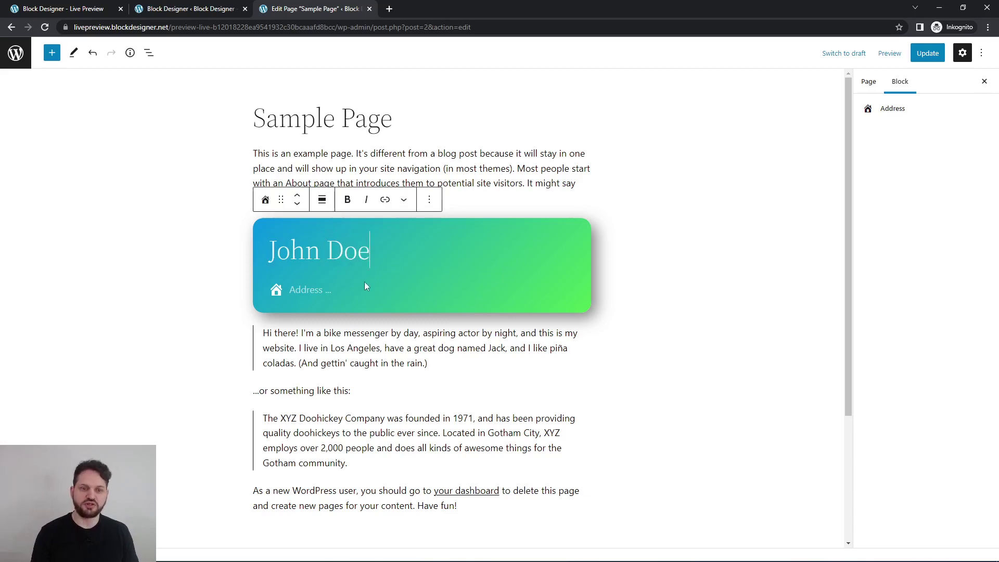
{"action": "left_click", "coordinate": [331, 287]}
{"action": "type", "text": "Main"}
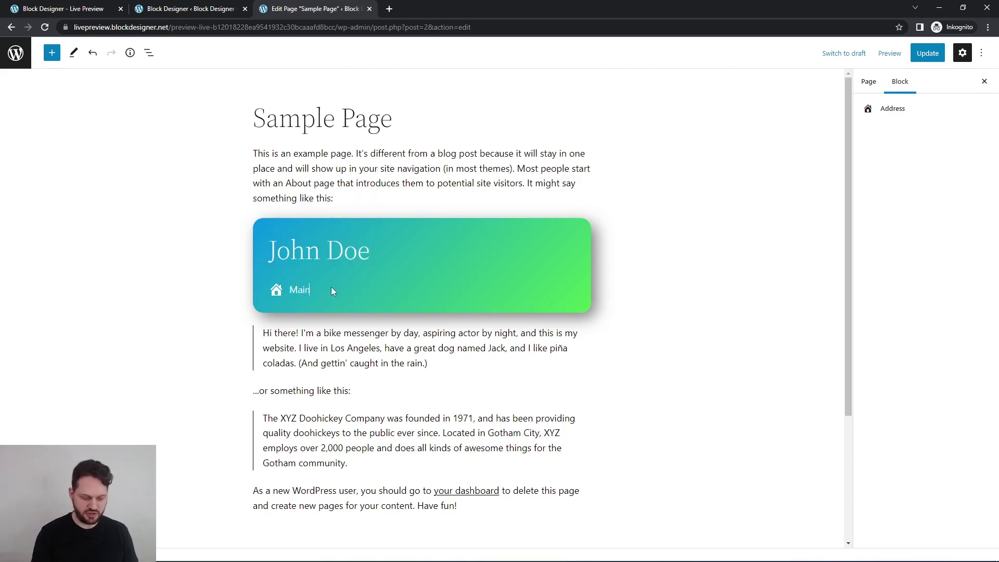
{"action": "type", "text": "stree 123"}
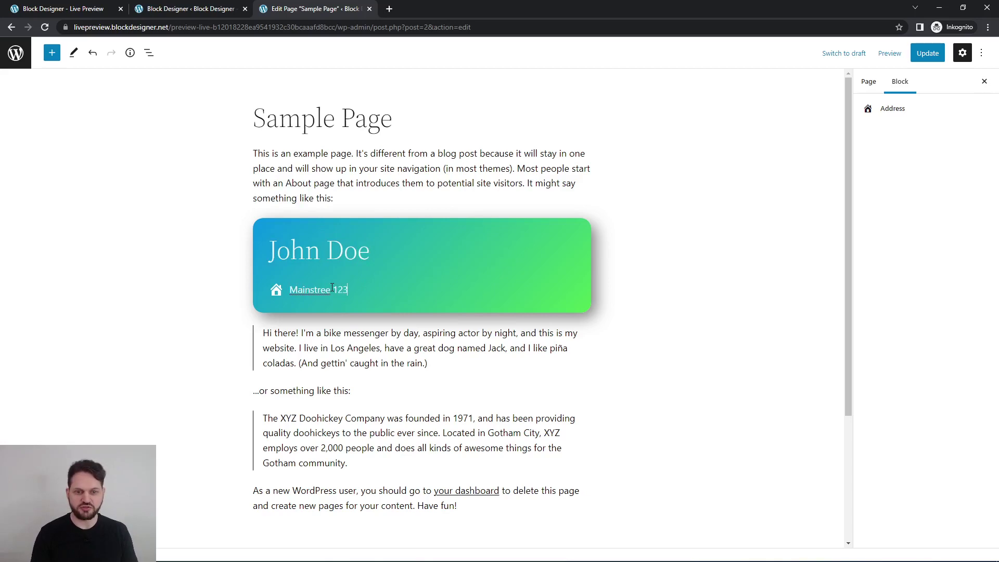
{"action": "key", "text": "Left"}
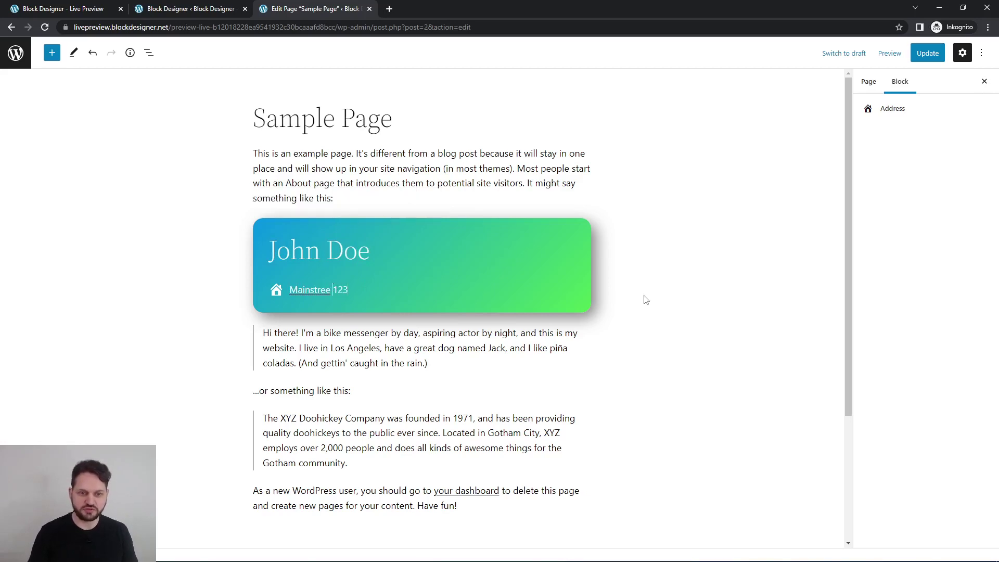
{"action": "type", "text": "t"}
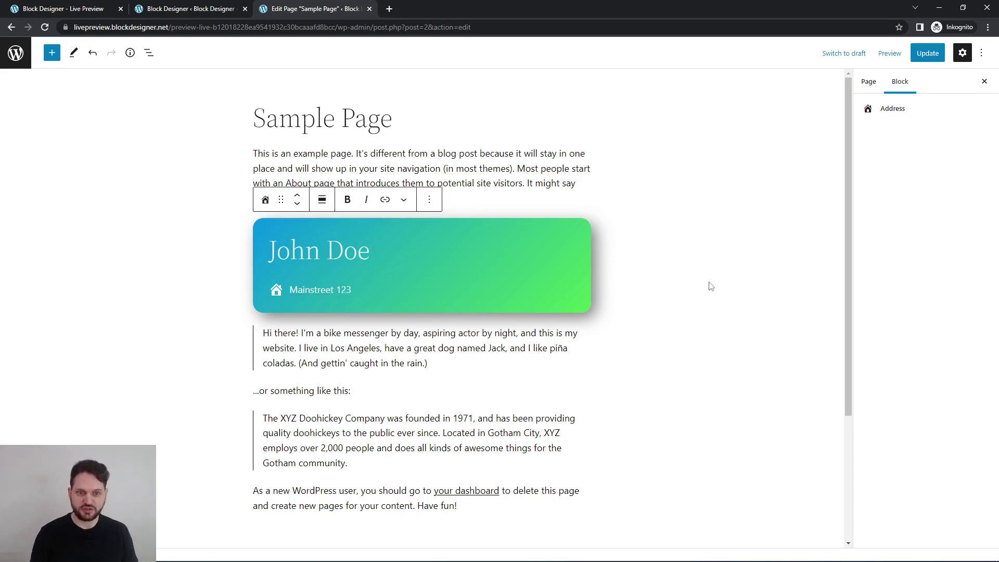
- Update the Sample Page and check how the Address block looks in the page preview in a new tab
{"action": "left_click", "coordinate": [709, 283]}
{"action": "left_click", "coordinate": [921, 53]}
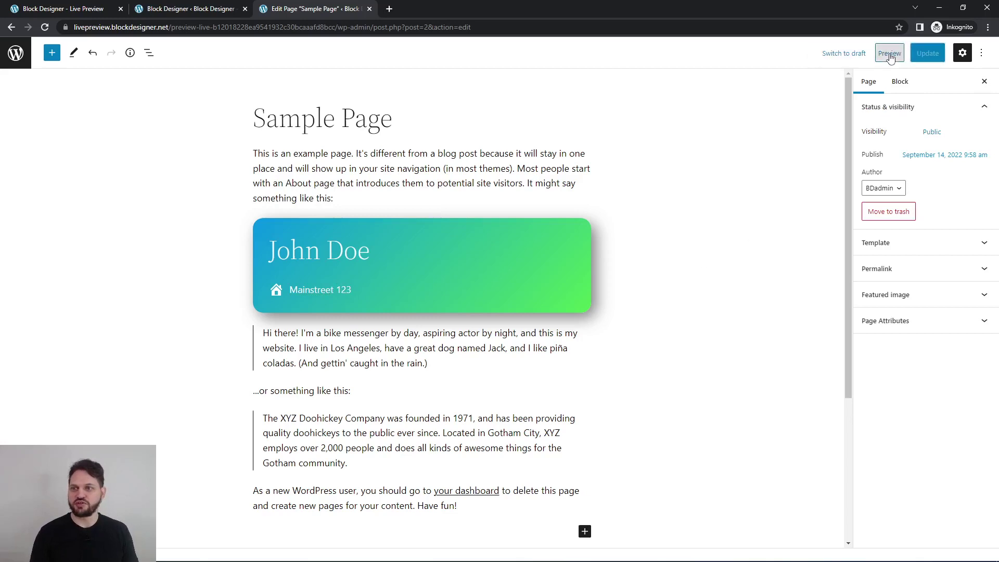
{"action": "left_click", "coordinate": [879, 53]}
{"action": "left_click", "coordinate": [848, 148]}
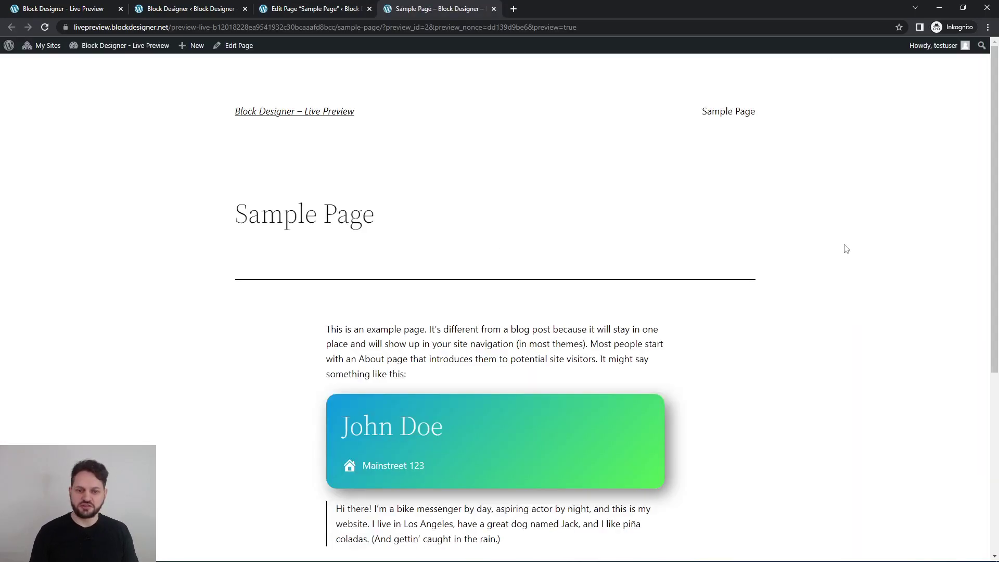
{"action": "scroll", "coordinate": [843, 248], "scroll_direction": "down", "scroll_amount": 5}
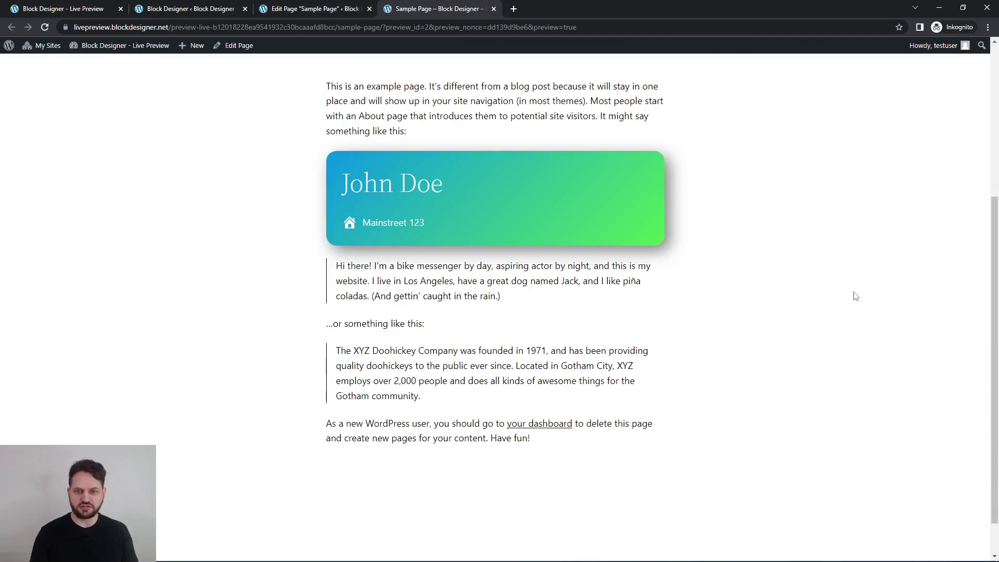
{"action": "scroll", "coordinate": [854, 299], "scroll_direction": "up", "scroll_amount": 2}
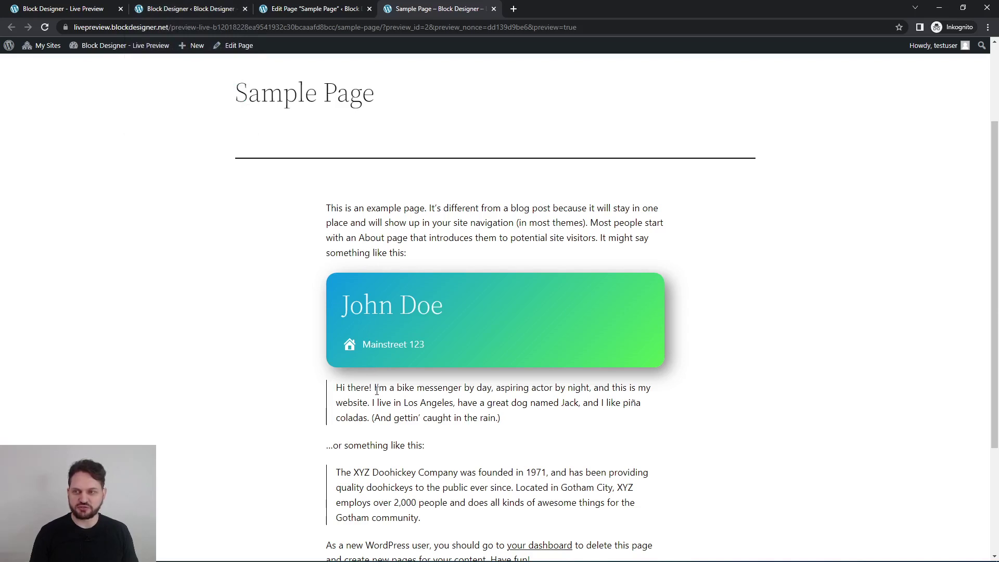
- Return to the Block Designer, dismiss the survey request and add an Author Link element to the root DIV
{"action": "left_click", "coordinate": [207, 10]}
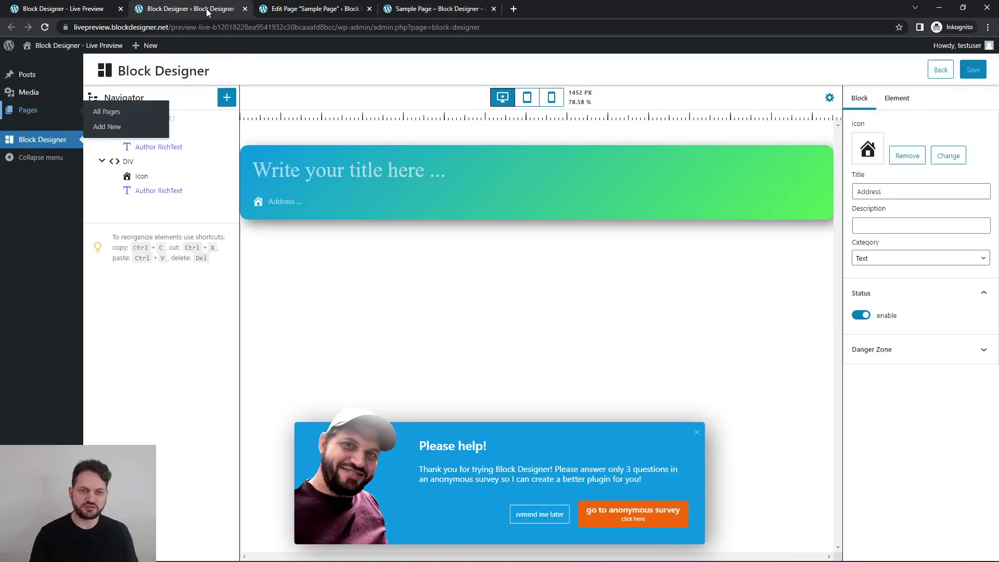
{"action": "left_click", "coordinate": [697, 432]}
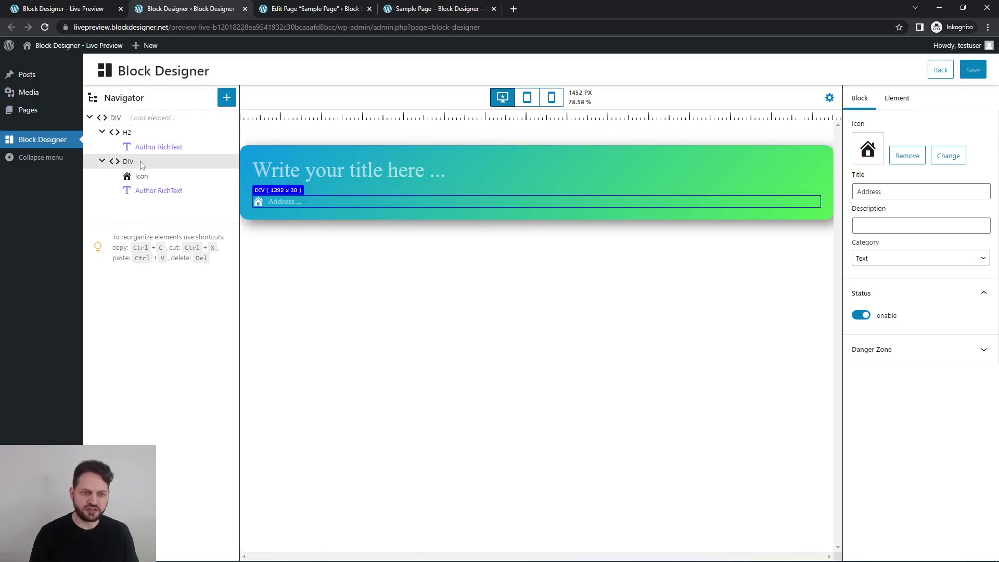
{"action": "left_click", "coordinate": [201, 118]}
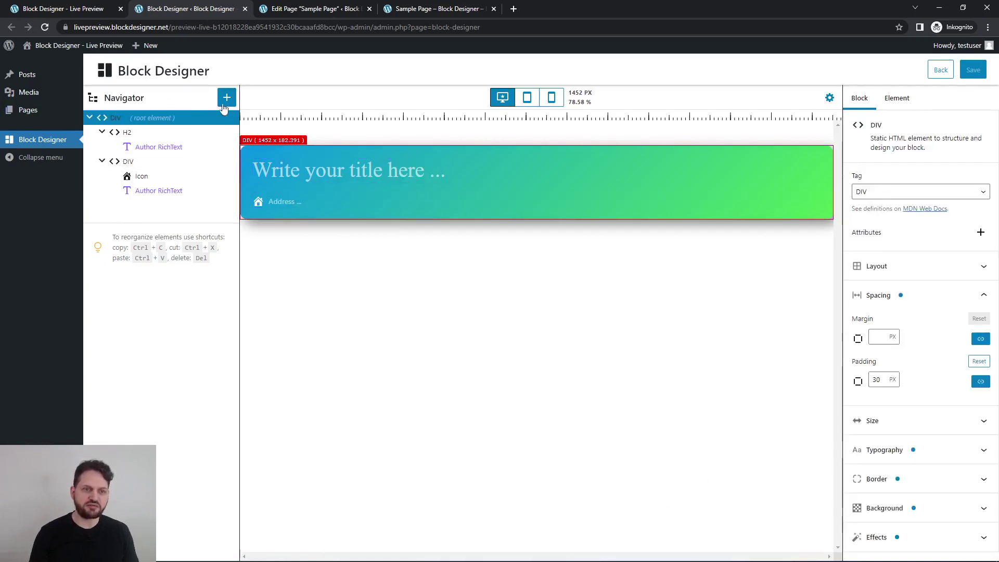
{"action": "left_click", "coordinate": [229, 97]}
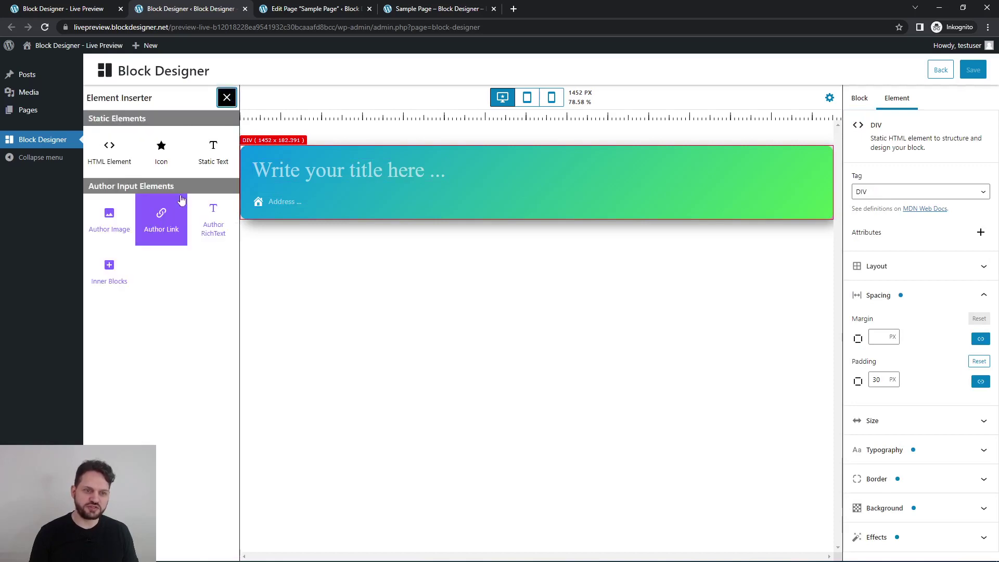
{"action": "left_click", "coordinate": [173, 218]}
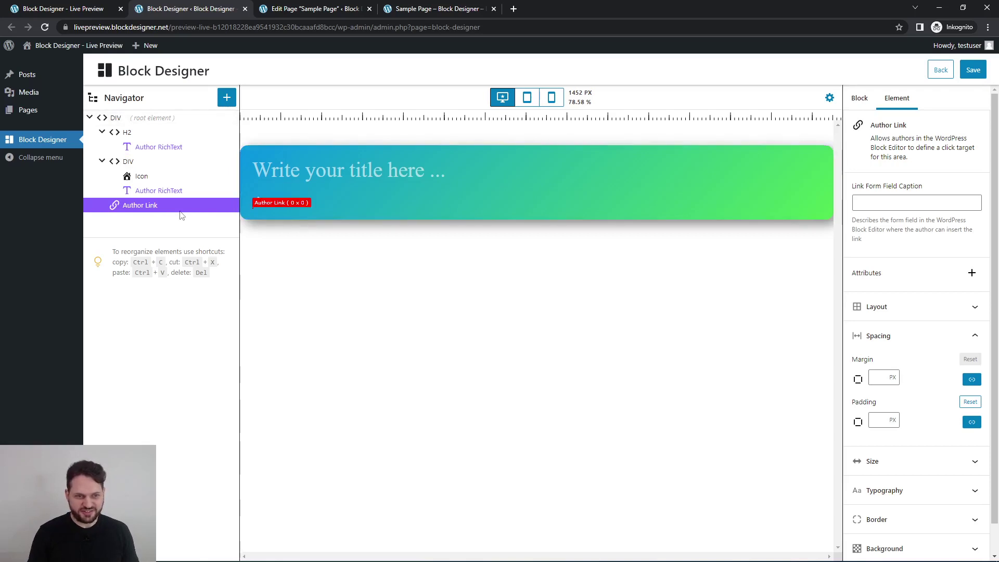
- Add an Icon and an Author RichText element inside the Author Link
{"action": "left_click", "coordinate": [227, 98]}
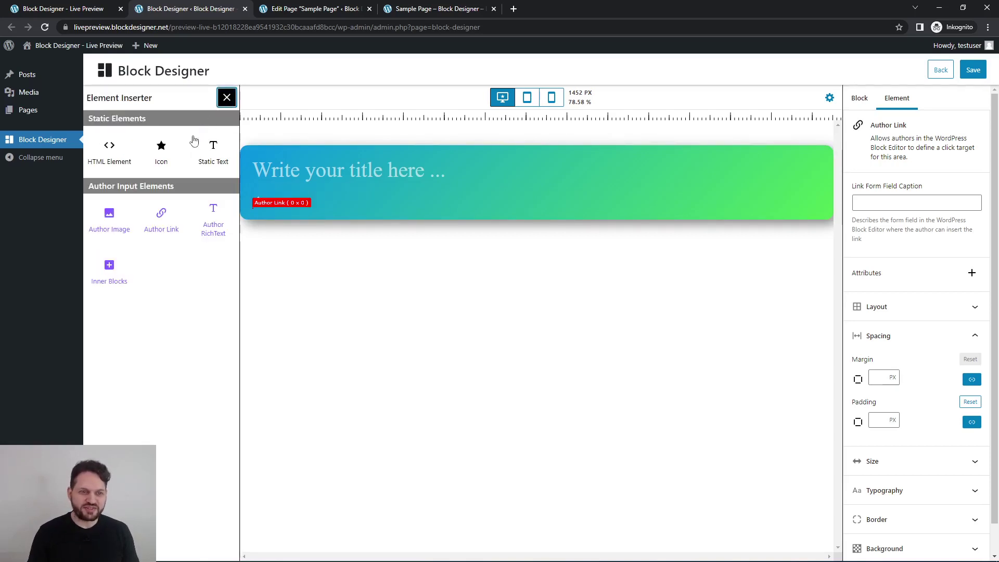
{"action": "left_click", "coordinate": [161, 151]}
{"action": "left_click", "coordinate": [226, 99]}
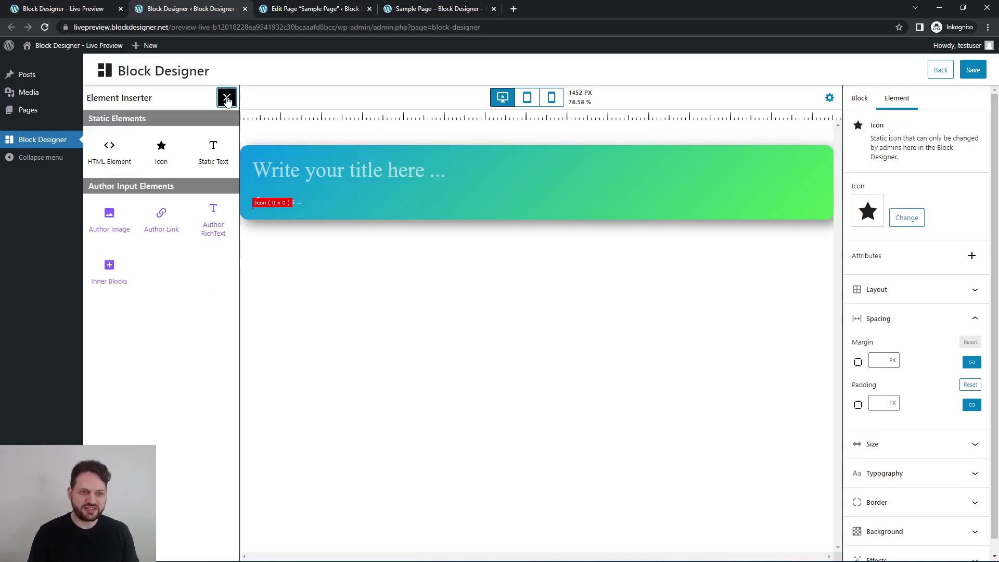
{"action": "left_click", "coordinate": [214, 213]}
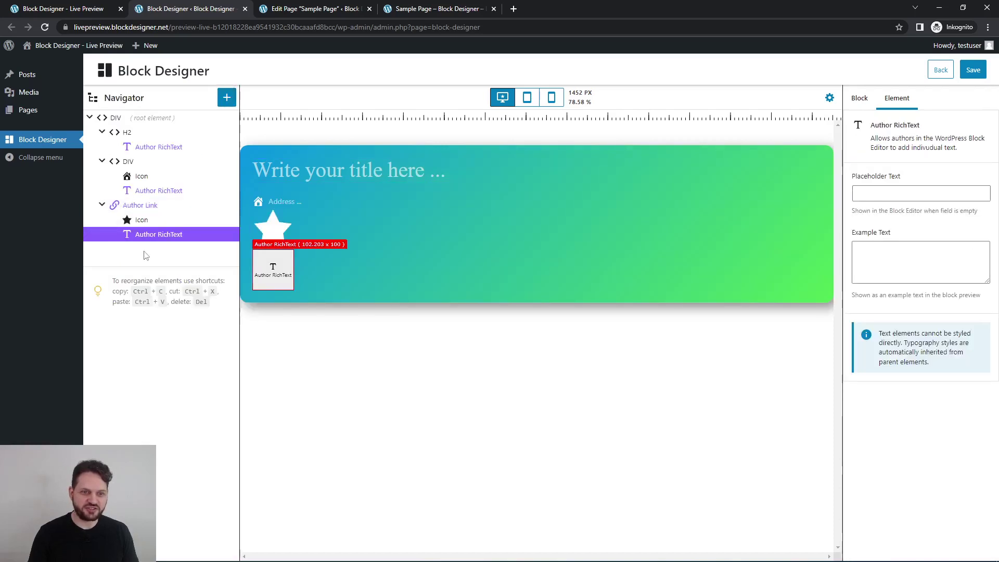
- Give the Author Link a flex layout with items aligned to the centre and a 10 px gap
{"action": "left_click", "coordinate": [176, 206]}
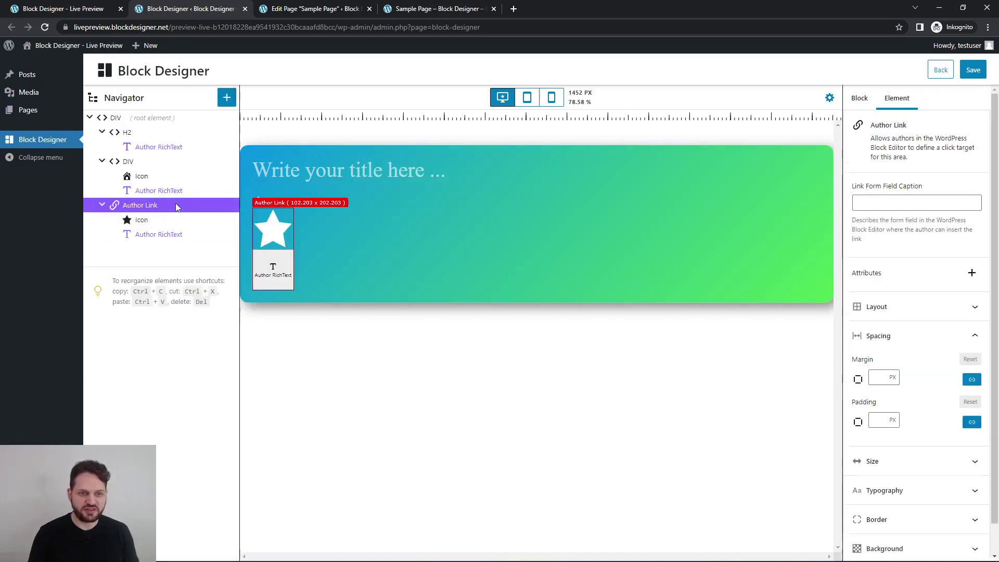
{"action": "left_click", "coordinate": [974, 307]}
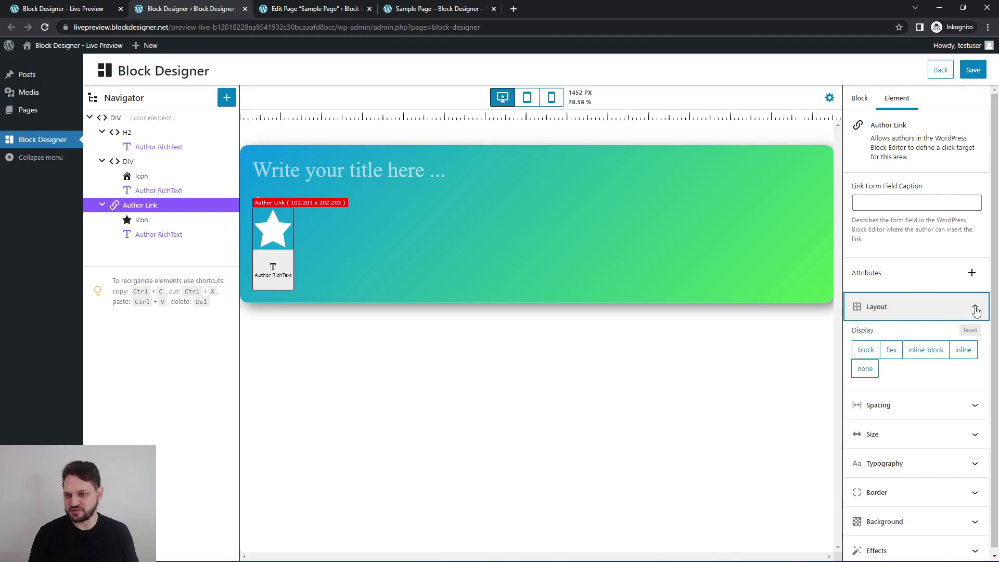
{"action": "left_click", "coordinate": [892, 350]}
{"action": "left_click", "coordinate": [889, 465]}
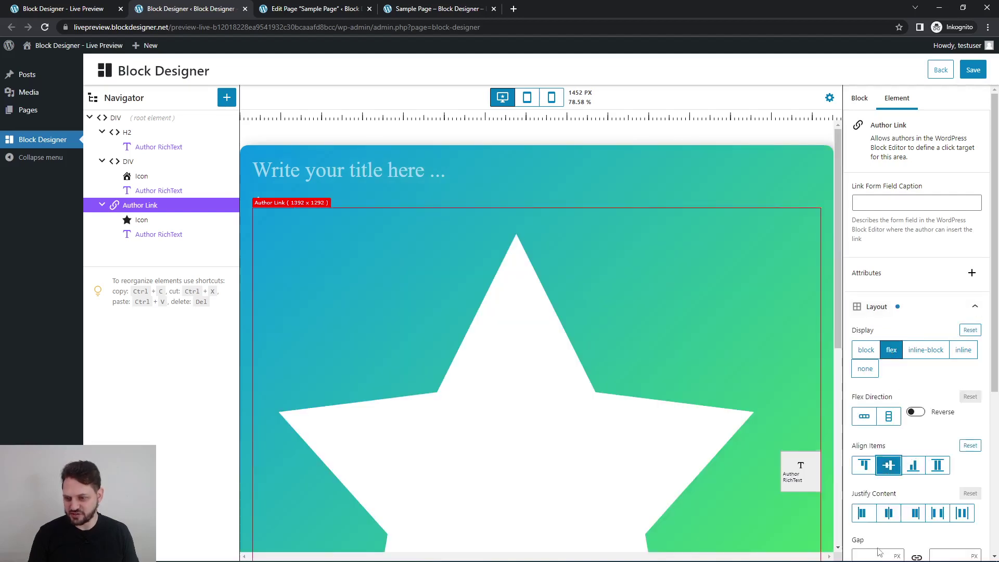
{"action": "left_click", "coordinate": [878, 551]}
{"action": "type", "text": "10"}
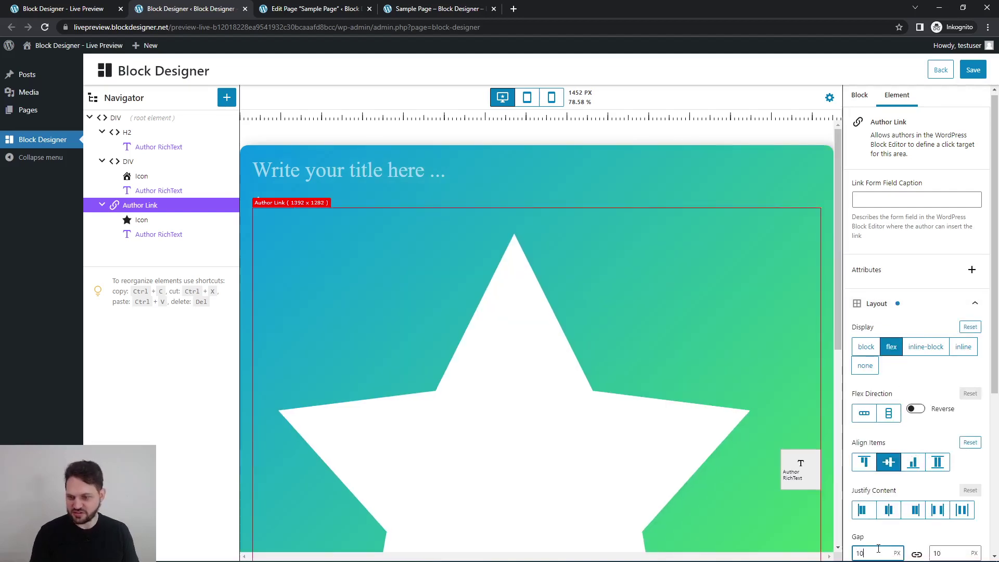
- Set the width of the star Icon inside the Author Link to 30 px
{"action": "left_click", "coordinate": [647, 400]}
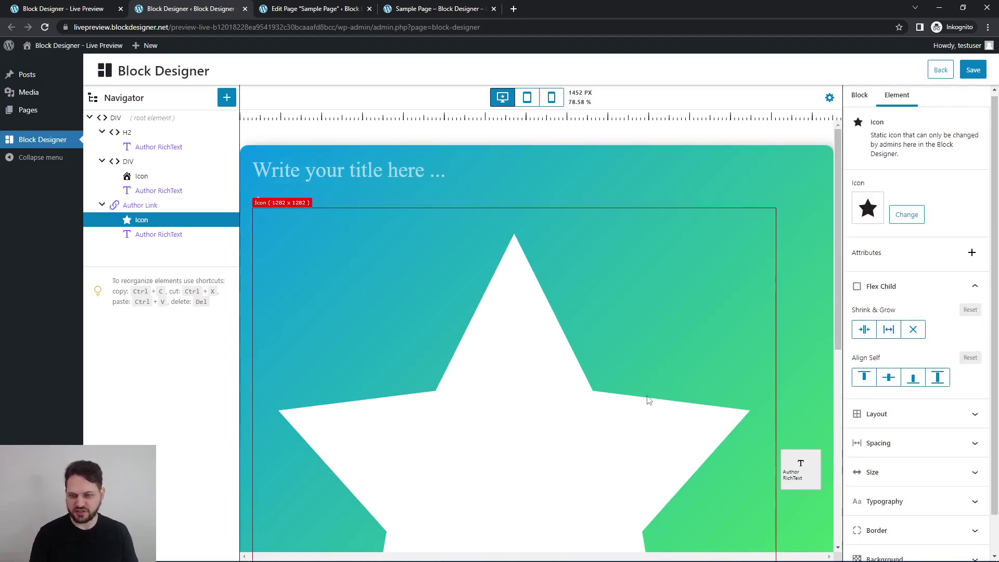
{"action": "left_click", "coordinate": [976, 473]}
{"action": "left_click", "coordinate": [866, 409]}
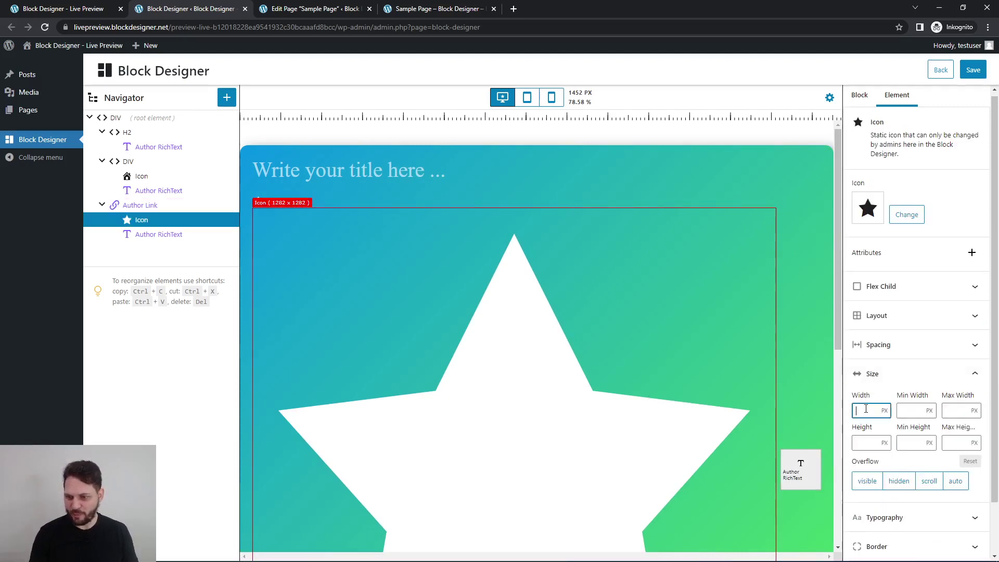
{"action": "type", "text": "30"}
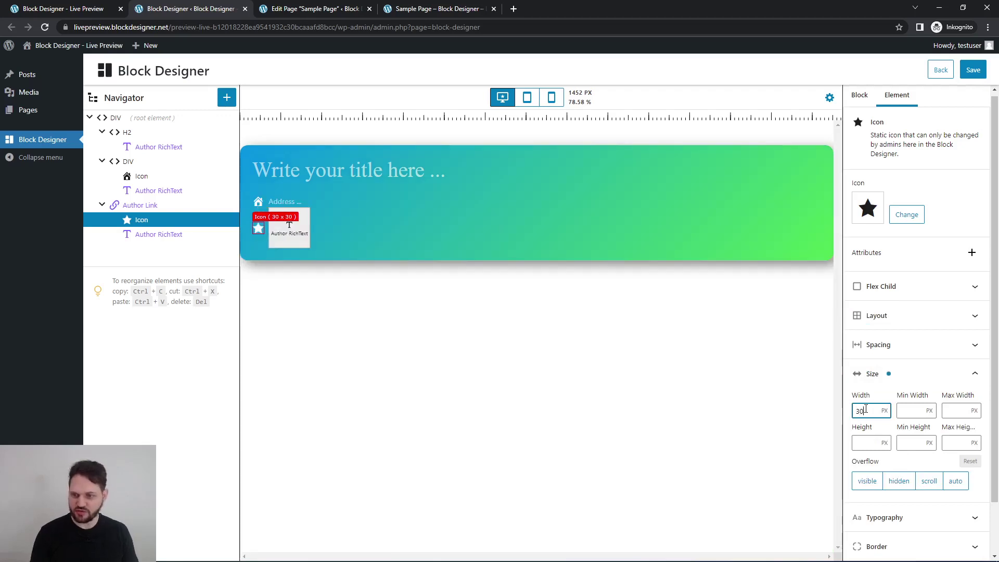
- Replace the star icon inside the Author Link with the phone handset icon
{"action": "left_click", "coordinate": [915, 214]}
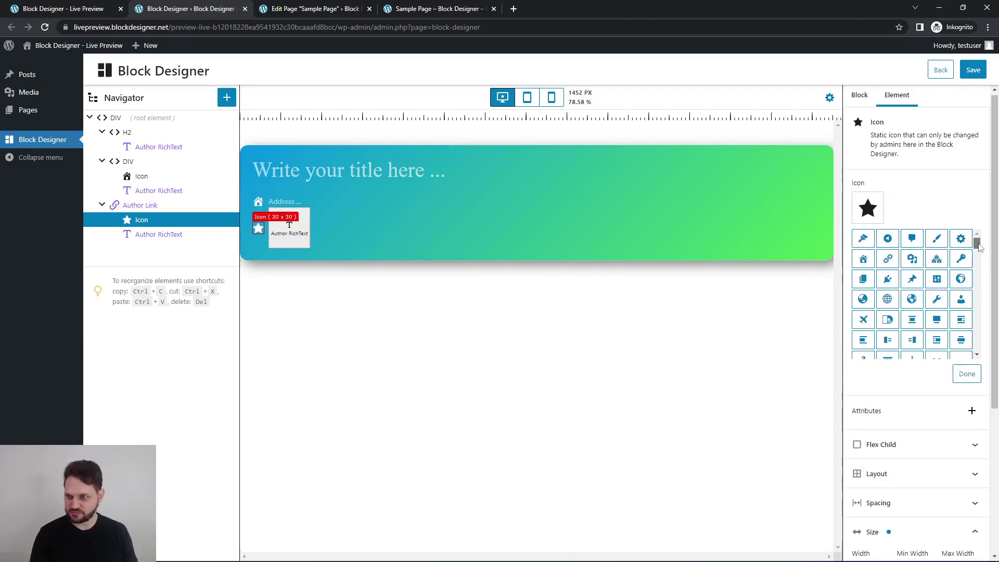
{"action": "left_click_drag", "start_coordinate": [977, 243], "coordinate": [983, 332]}
{"action": "scroll", "coordinate": [983, 332], "scroll_direction": "up", "scroll_amount": 4}
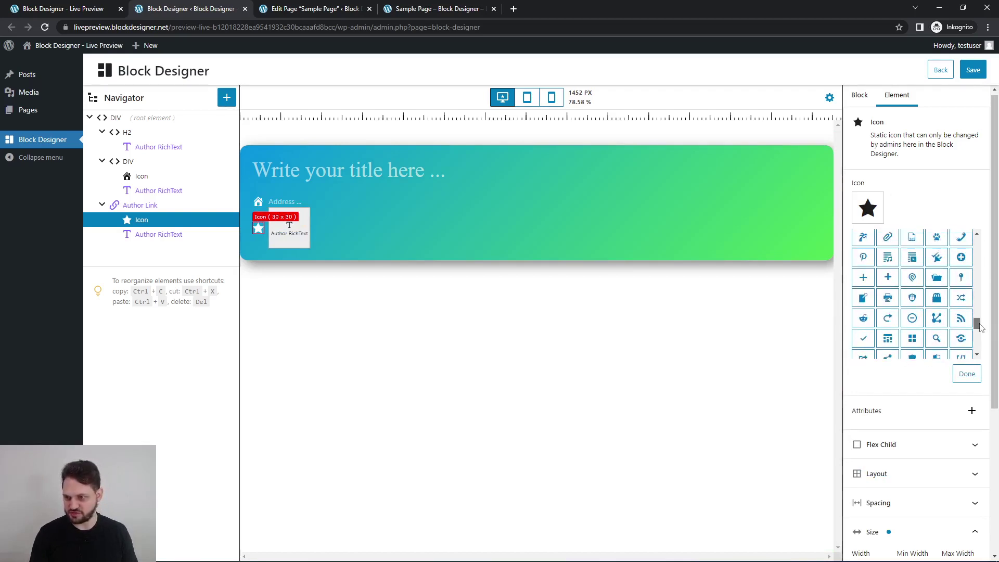
{"action": "left_click", "coordinate": [961, 288]}
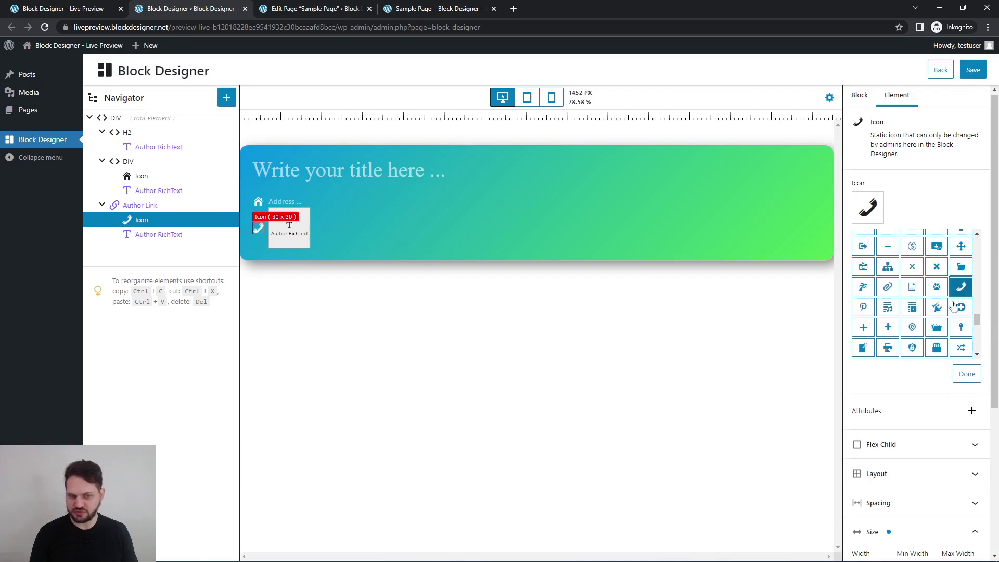
{"action": "left_click", "coordinate": [960, 374]}
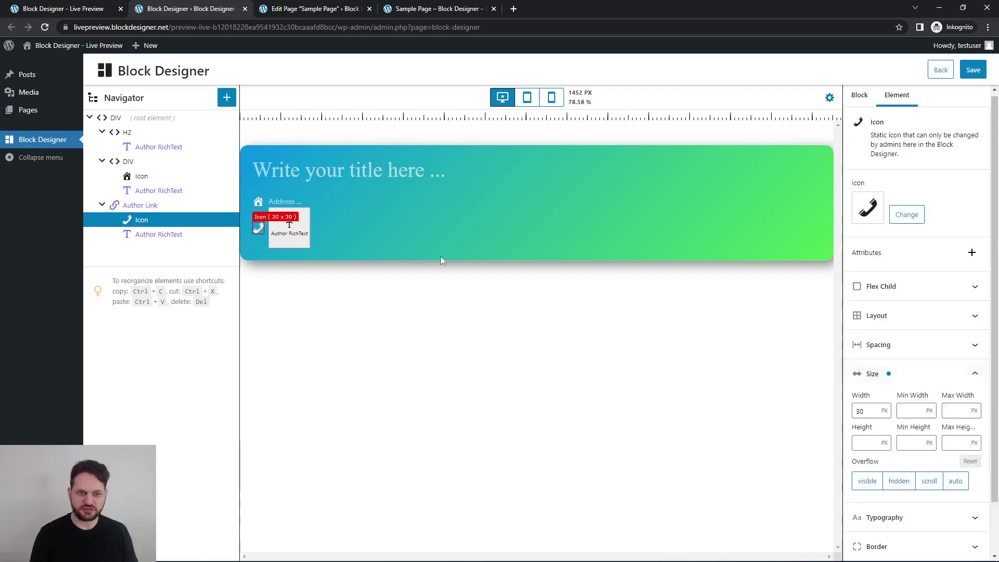
- Set the placeholder text of the Author RichText beside the phone icon to "Phone ..."
{"action": "left_click", "coordinate": [293, 220]}
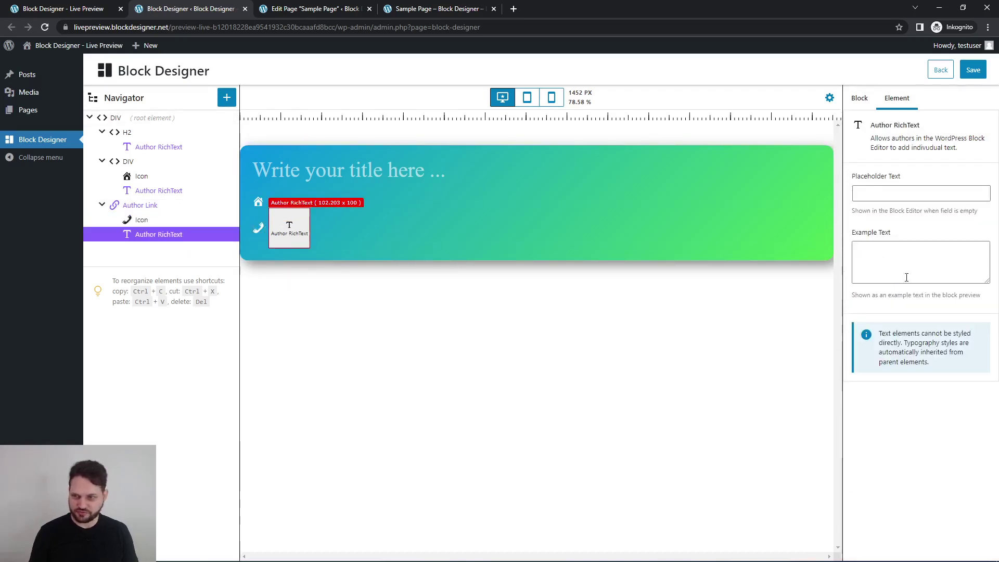
{"action": "left_click", "coordinate": [932, 194]}
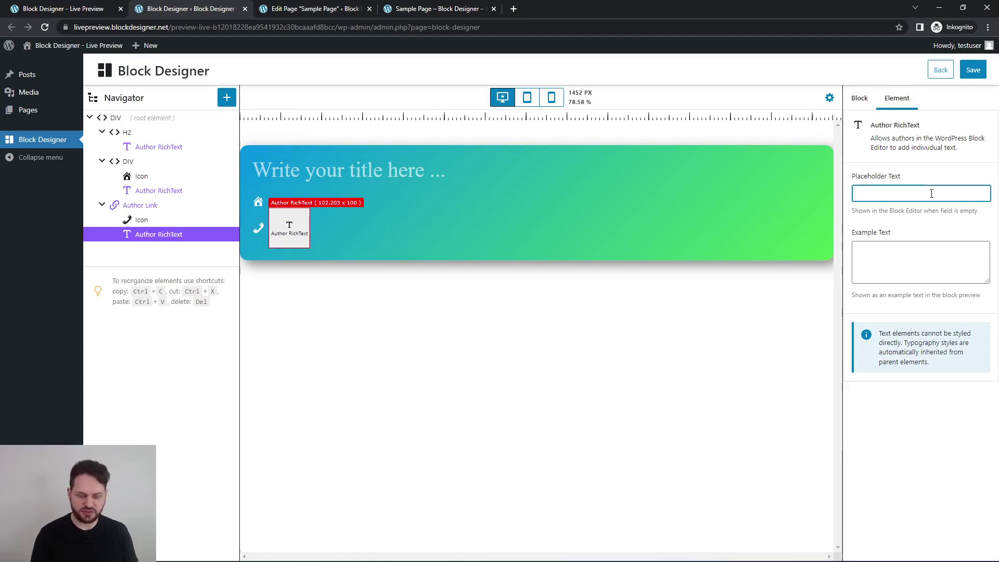
{"action": "type", "text": "Phone"}
{"action": "type", "text": "..."}
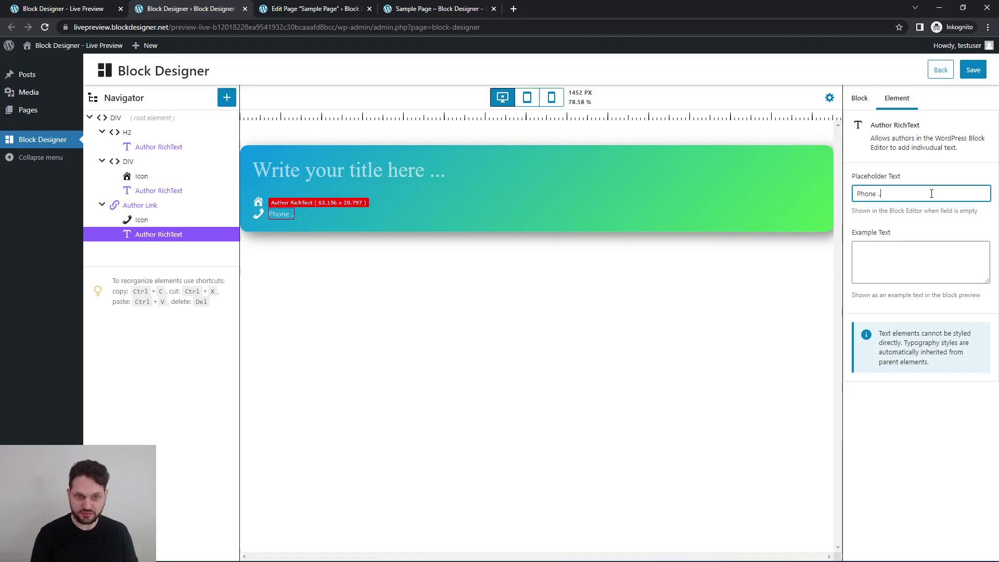
{"action": "left_click", "coordinate": [930, 218]}
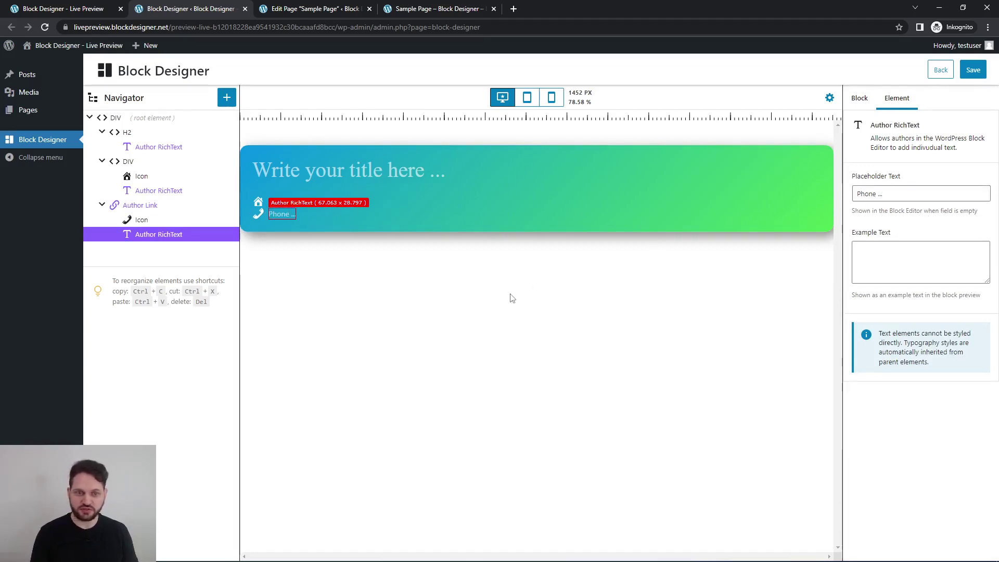
- Give the Author Link containing the phone row a top margin of 10 px only, with the margin sides unlinked
{"action": "left_click", "coordinate": [529, 224]}
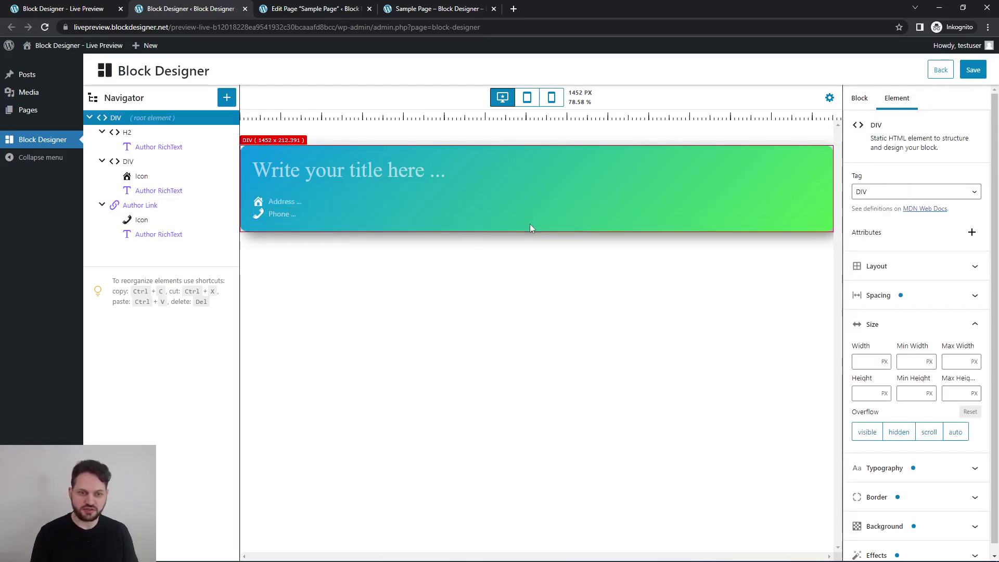
{"action": "left_click", "coordinate": [346, 215]}
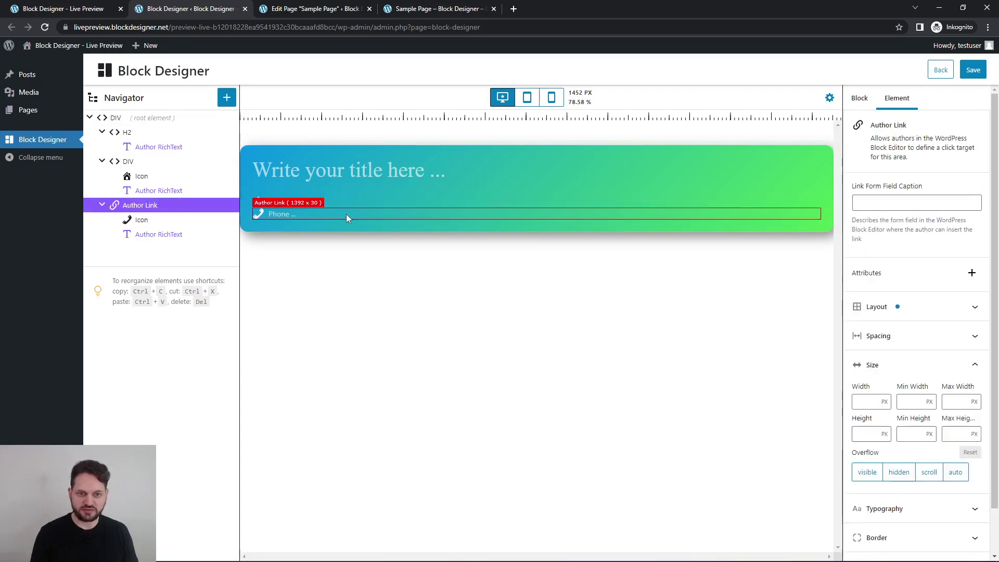
{"action": "left_click", "coordinate": [972, 336]}
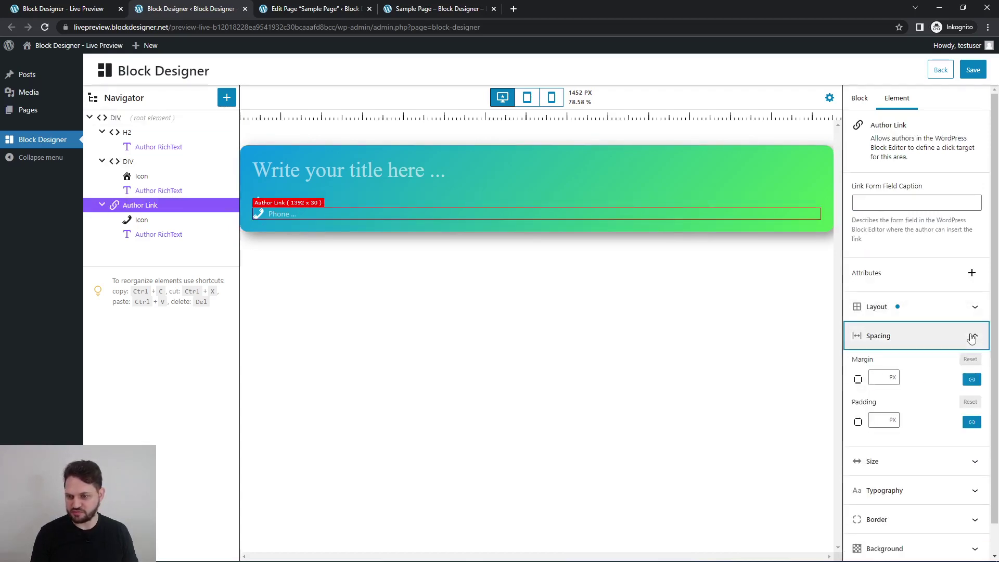
{"action": "left_click", "coordinate": [970, 380]}
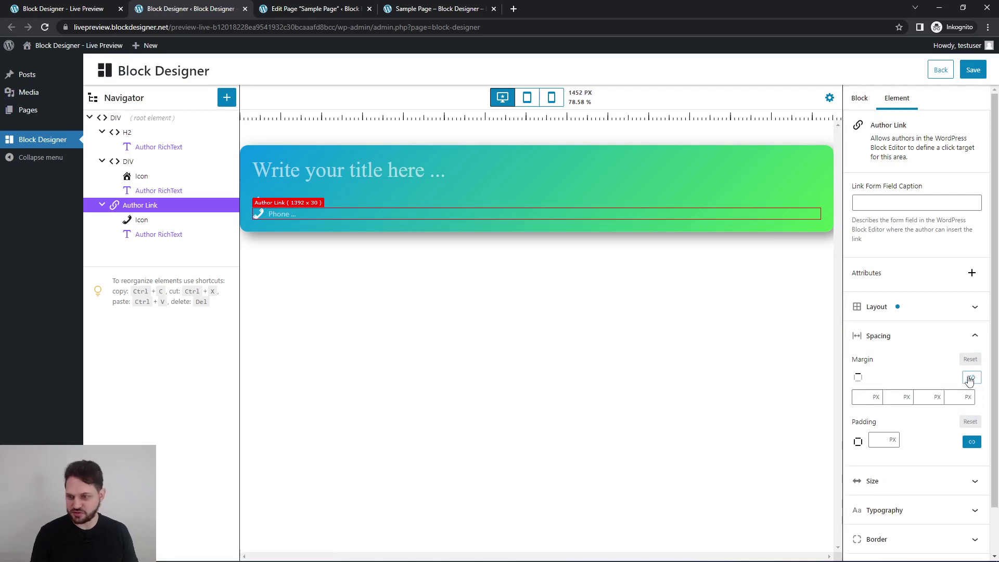
{"action": "left_click", "coordinate": [864, 397]}
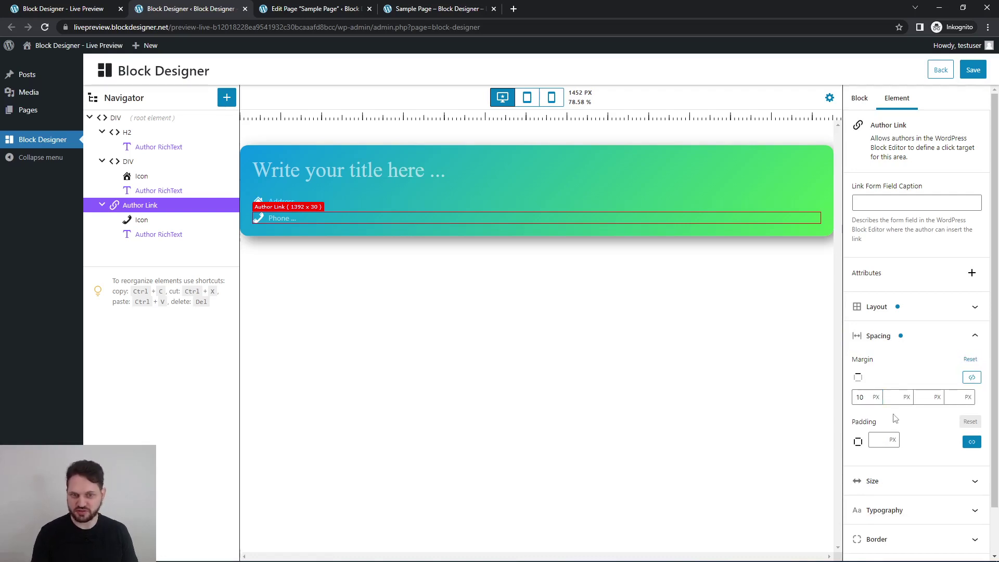
{"action": "left_click", "coordinate": [559, 373]}
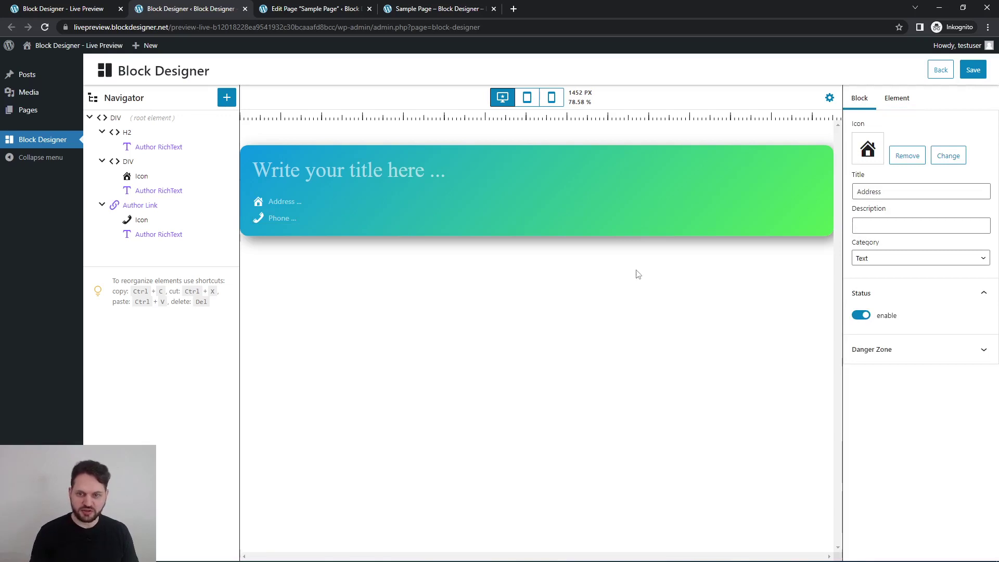
- Copy the phone Author Link and paste it twice into the root DIV
{"action": "left_click", "coordinate": [157, 208]}
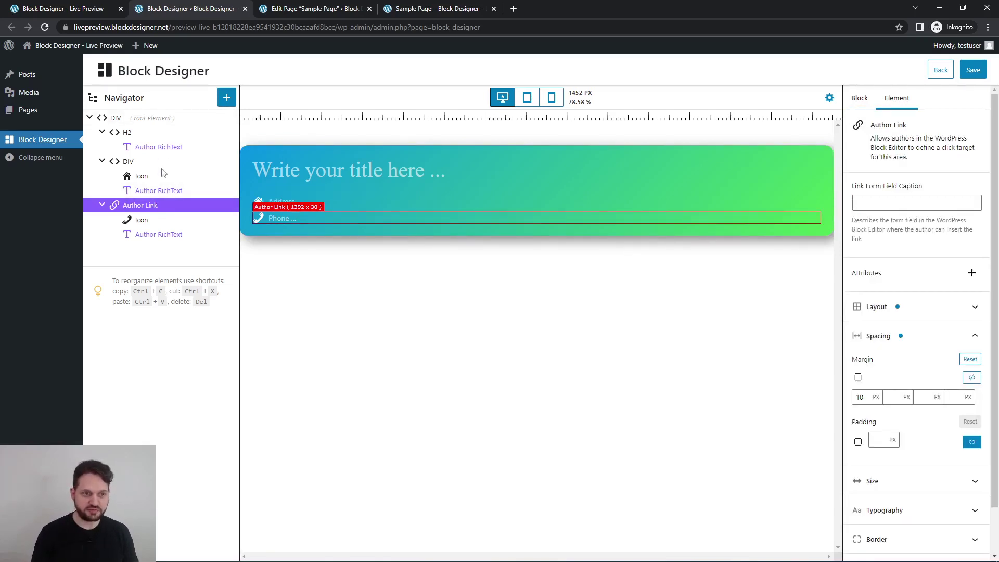
{"action": "left_click", "coordinate": [181, 119]}
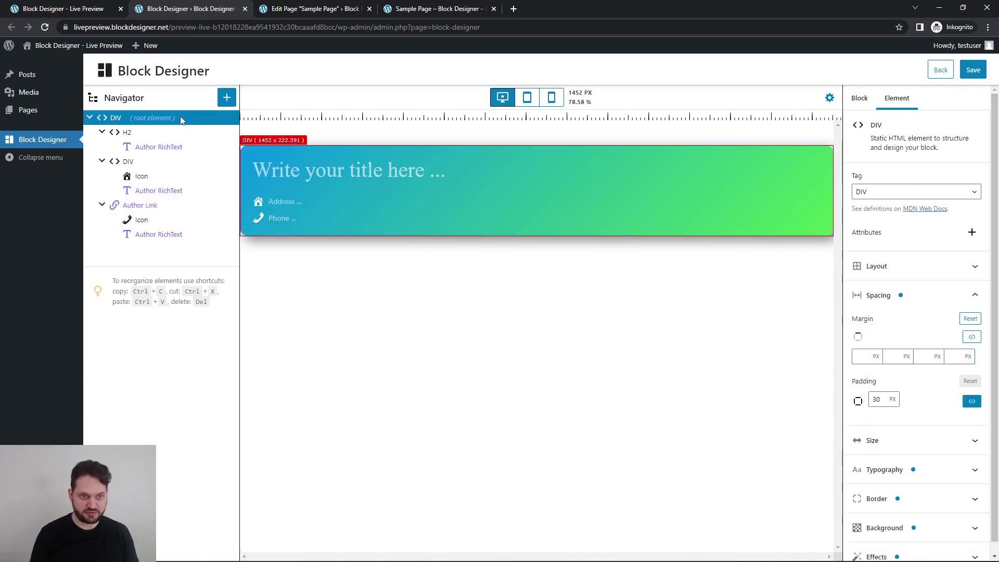
{"action": "key", "text": "ctrl+v"}
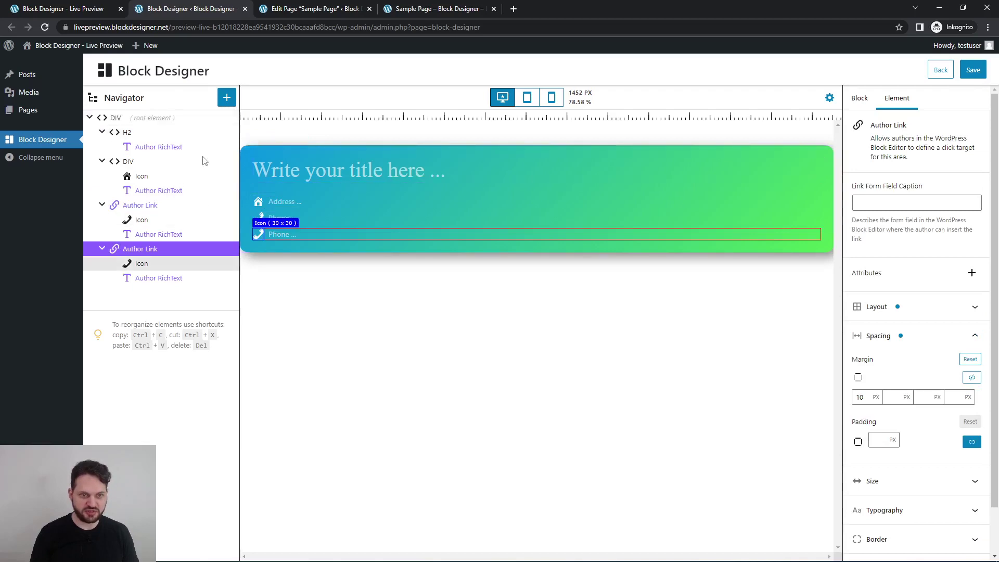
{"action": "left_click", "coordinate": [184, 116]}
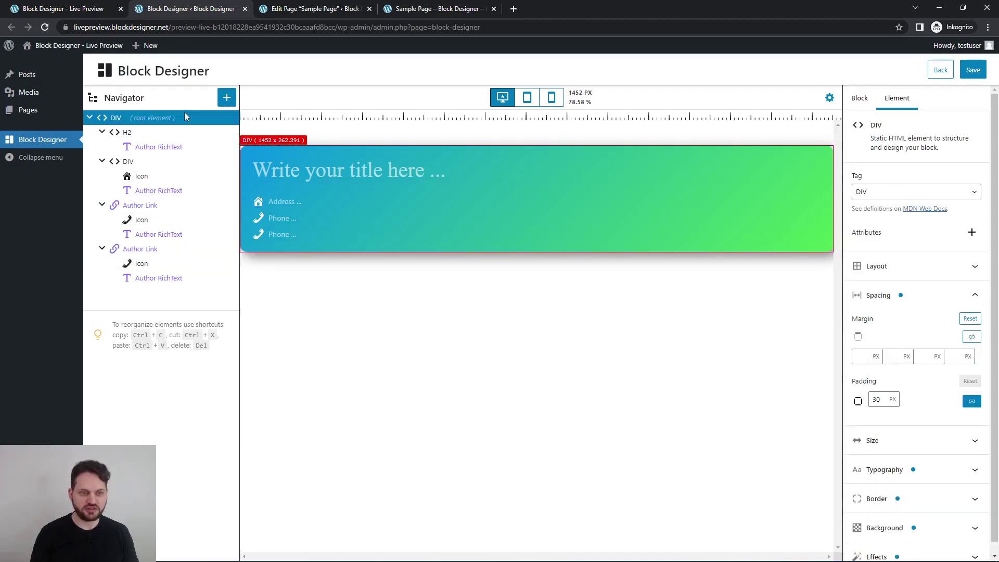
{"action": "key", "text": "ctrl+v"}
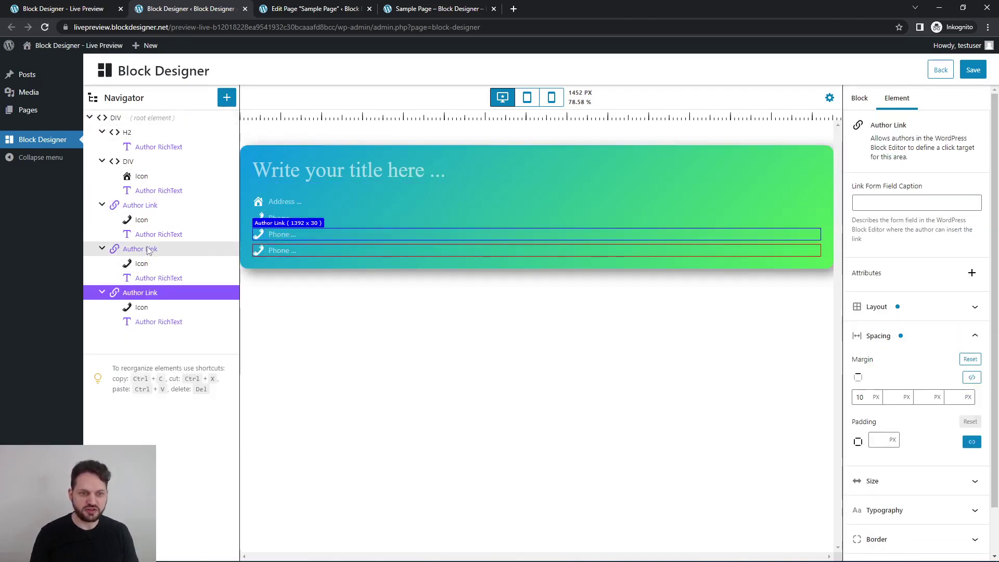
- Change the icon in the second Author Link to the solid envelope
{"action": "left_click", "coordinate": [262, 236]}
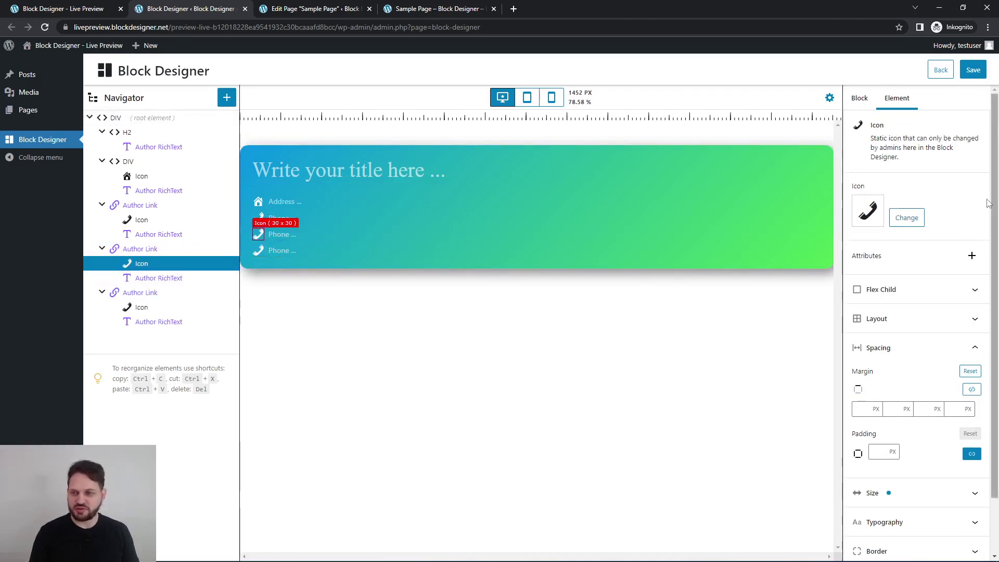
{"action": "left_click", "coordinate": [914, 223]}
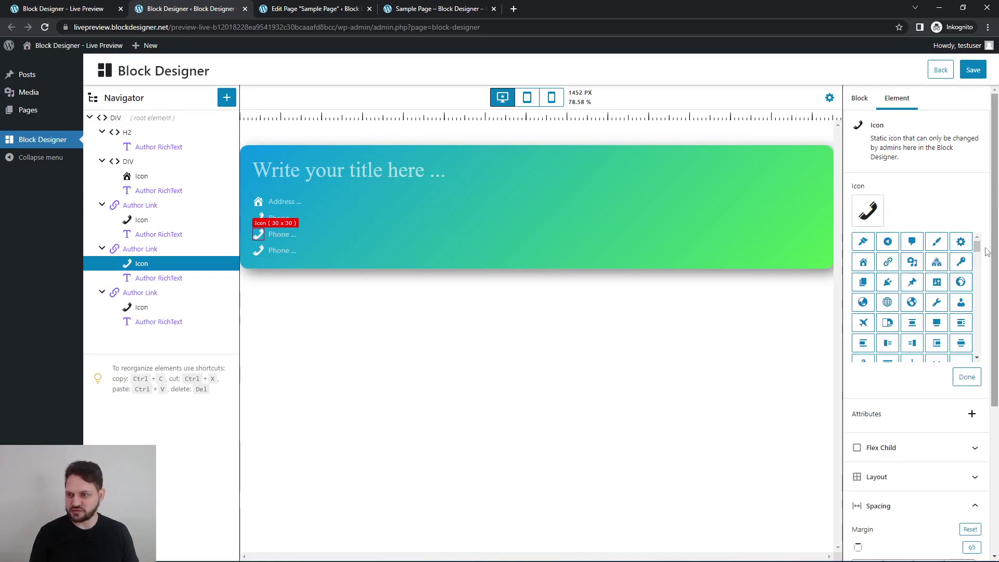
{"action": "left_click_drag", "start_coordinate": [978, 252], "coordinate": [981, 295]}
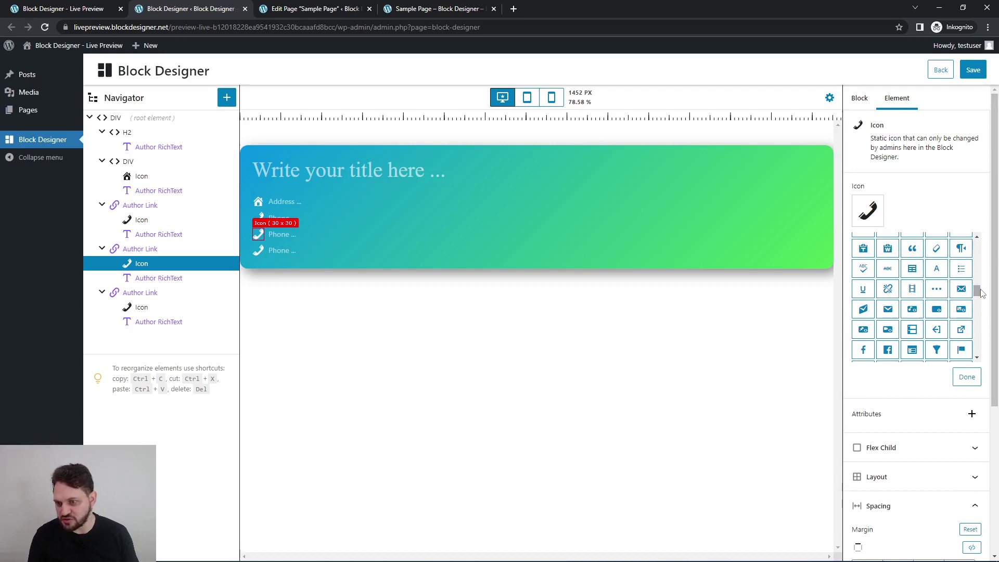
{"action": "left_click", "coordinate": [887, 311]}
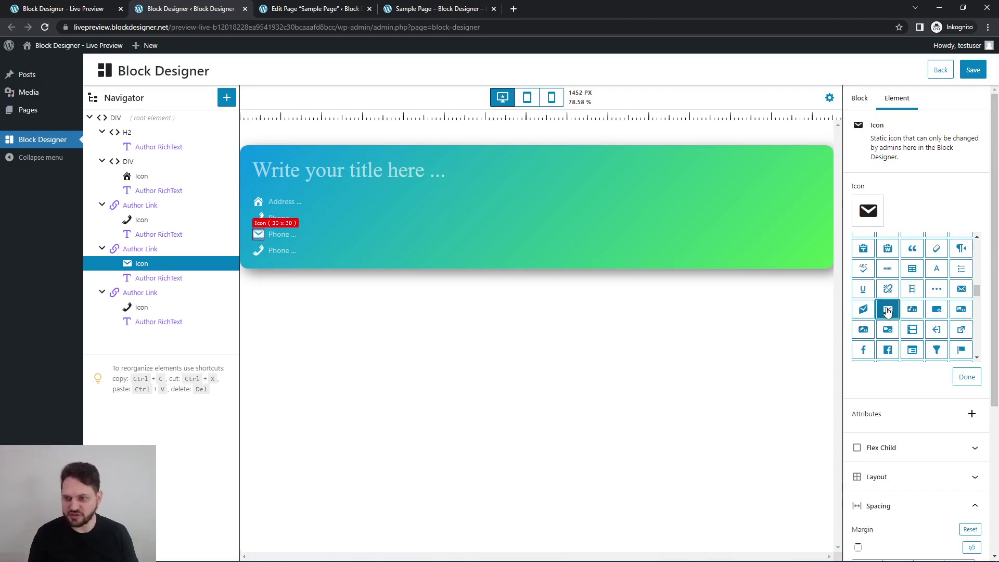
{"action": "left_click", "coordinate": [968, 378]}
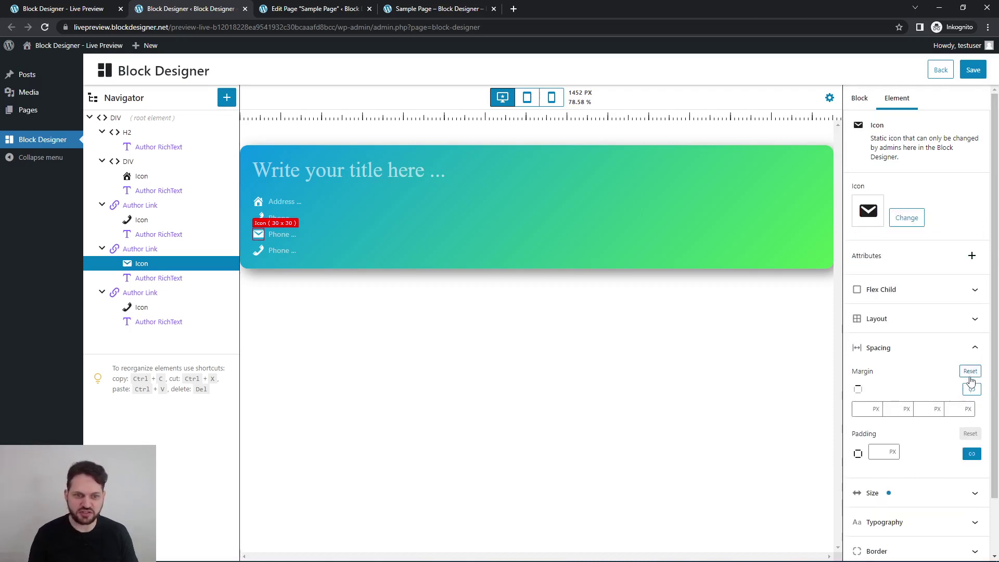
- Change the placeholder text beside the envelope icon to "Email ..."
{"action": "left_click", "coordinate": [281, 235]}
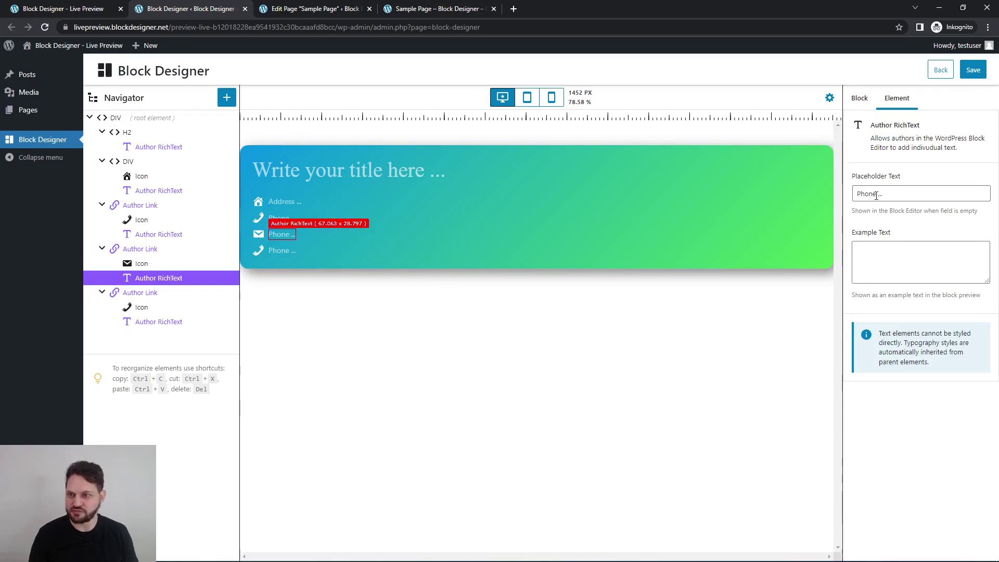
{"action": "left_click_drag", "start_coordinate": [876, 195], "coordinate": [839, 198]}
{"action": "type", "text": "Email"}
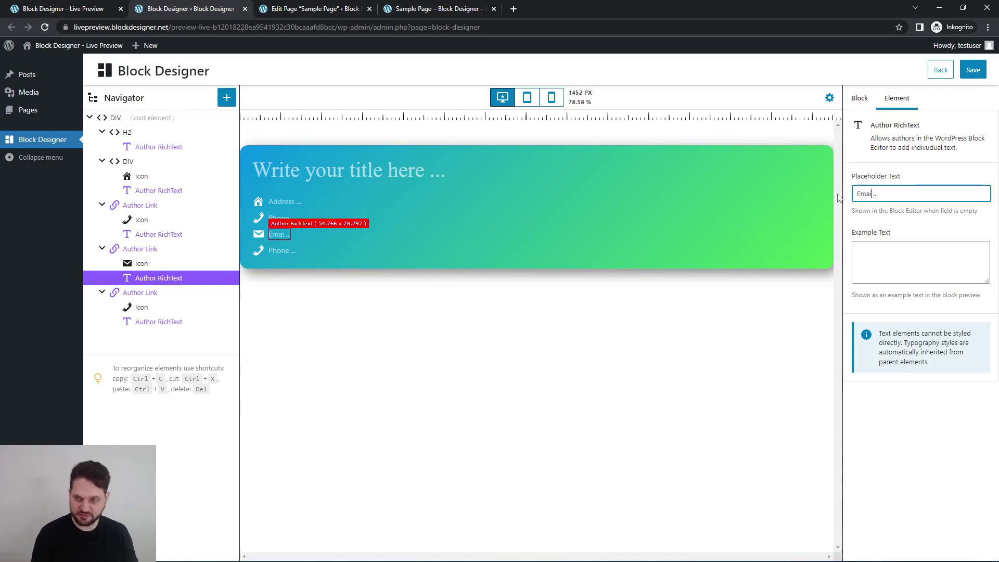
- Change the icon in the third Author Link to the grid-lined globe
{"action": "left_click", "coordinate": [258, 250]}
{"action": "left_click", "coordinate": [905, 224]}
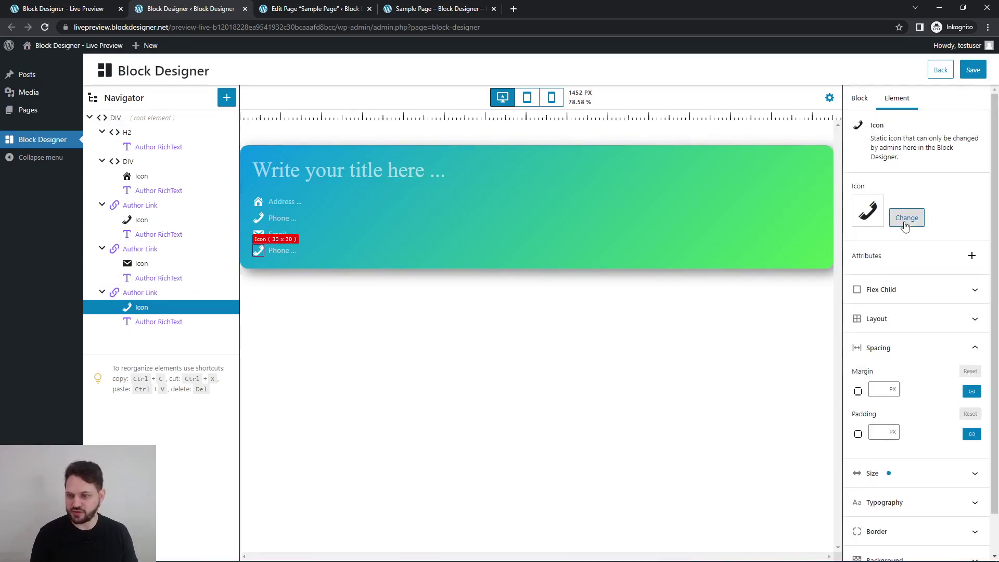
{"action": "left_click", "coordinate": [888, 303]}
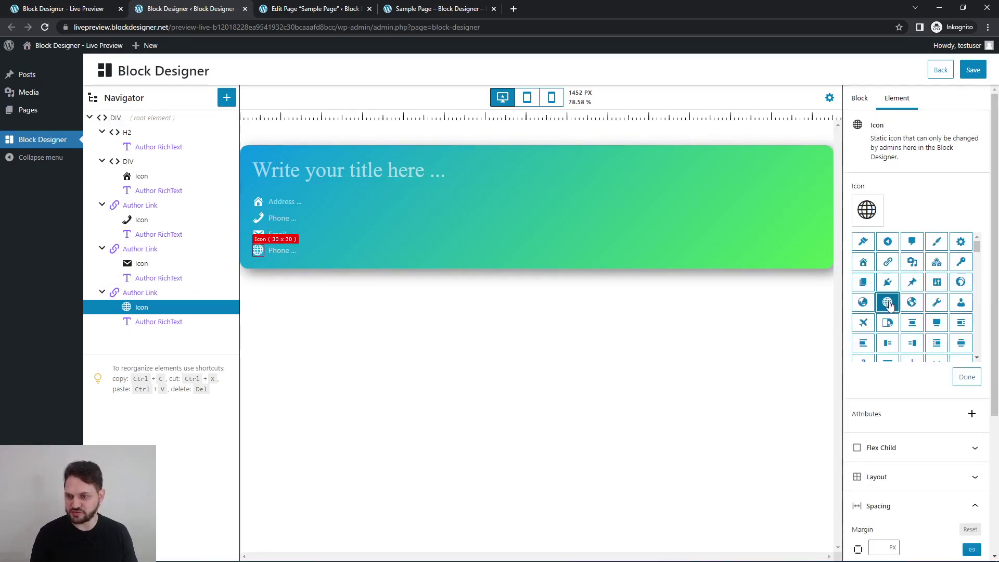
{"action": "left_click", "coordinate": [965, 377]}
- Change the placeholder text beside the globe icon to "Website ..."
{"action": "left_click", "coordinate": [281, 251]}
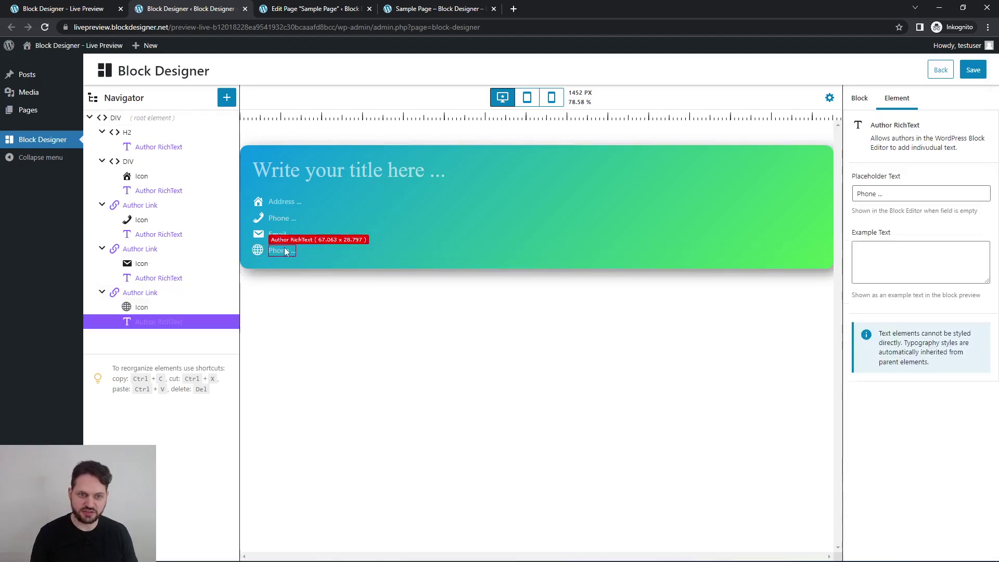
{"action": "double_click", "coordinate": [877, 193]}
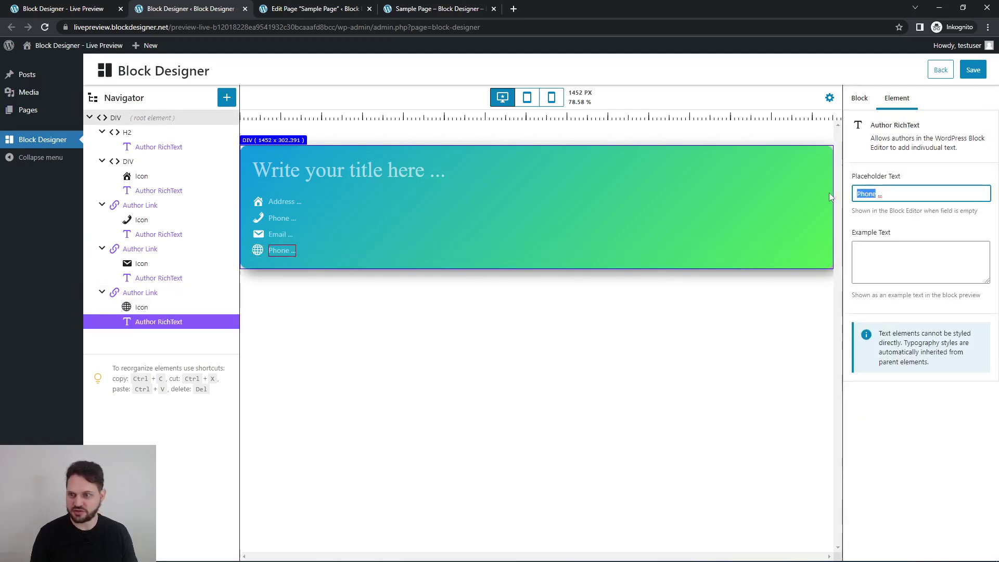
{"action": "type", "text": "Website"}
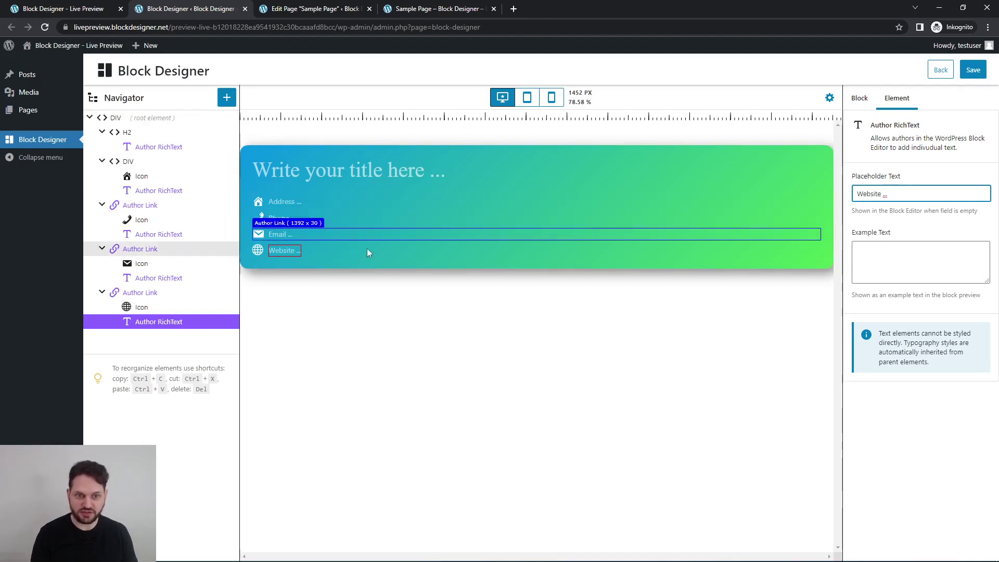
- Save the block design and switch to the Sample Page editor
{"action": "left_click", "coordinate": [357, 220]}
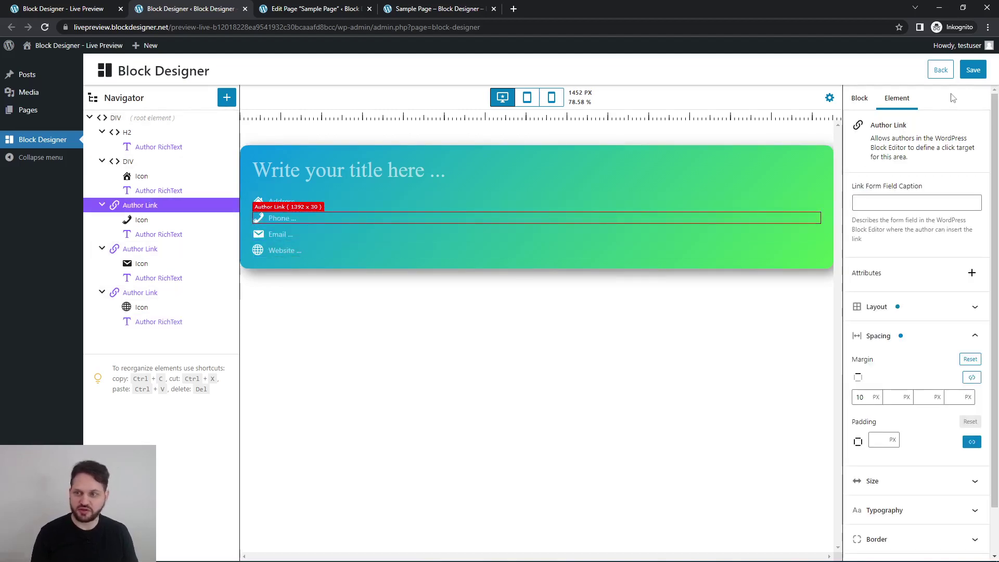
{"action": "left_click", "coordinate": [977, 72]}
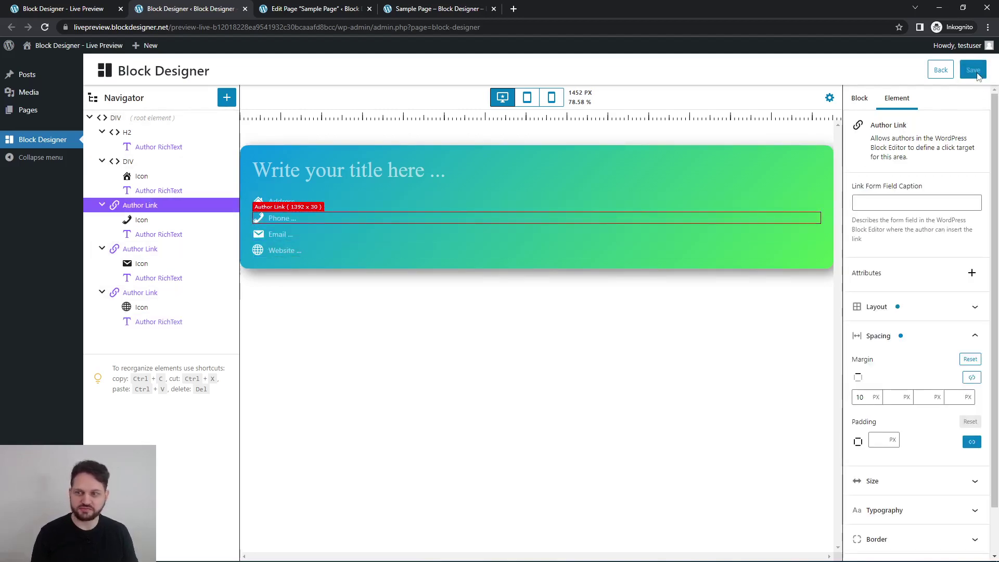
{"action": "left_click", "coordinate": [331, 12]}
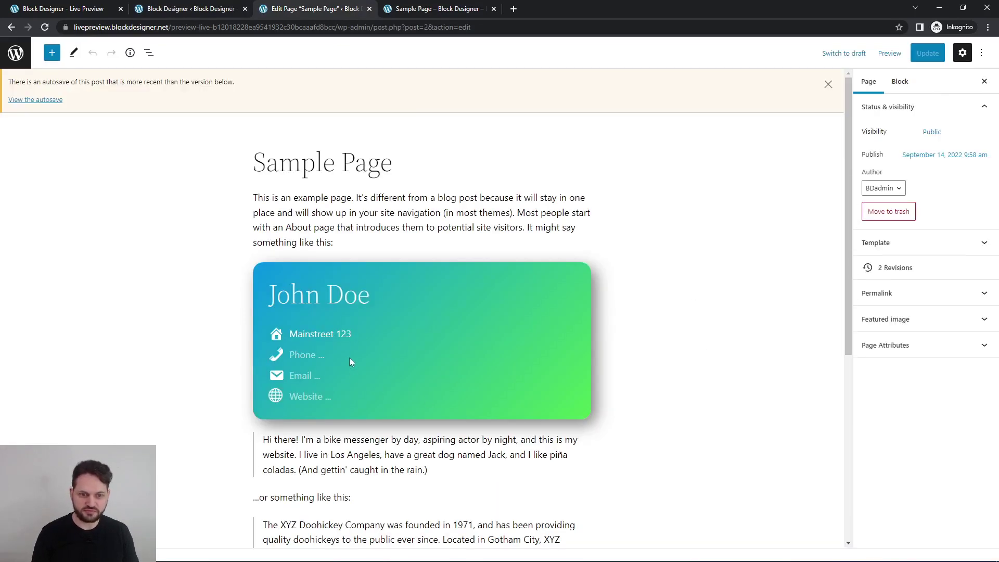
- Try entering a short phone number in the phone row of the Address block
{"action": "left_click", "coordinate": [331, 360]}
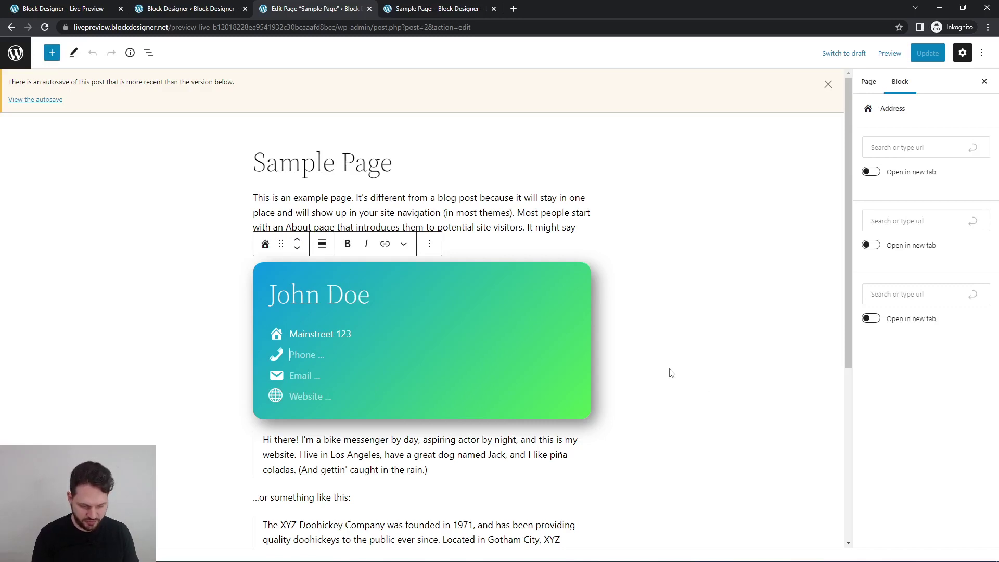
{"action": "type", "text": "1234"}
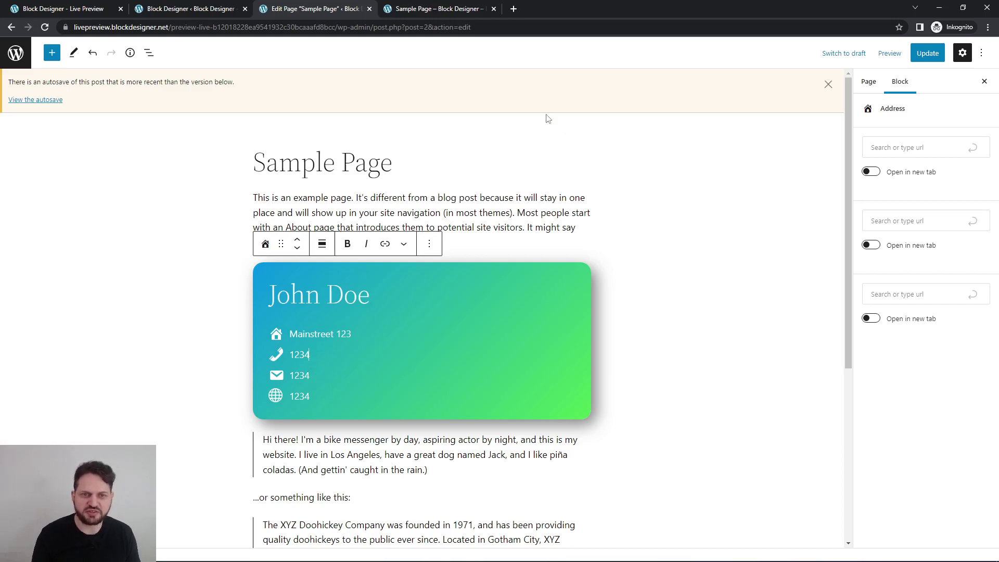
- Switch to the Block Designer and delete the Author RichText elements from the envelope and globe Author Links
{"action": "left_click", "coordinate": [212, 7]}
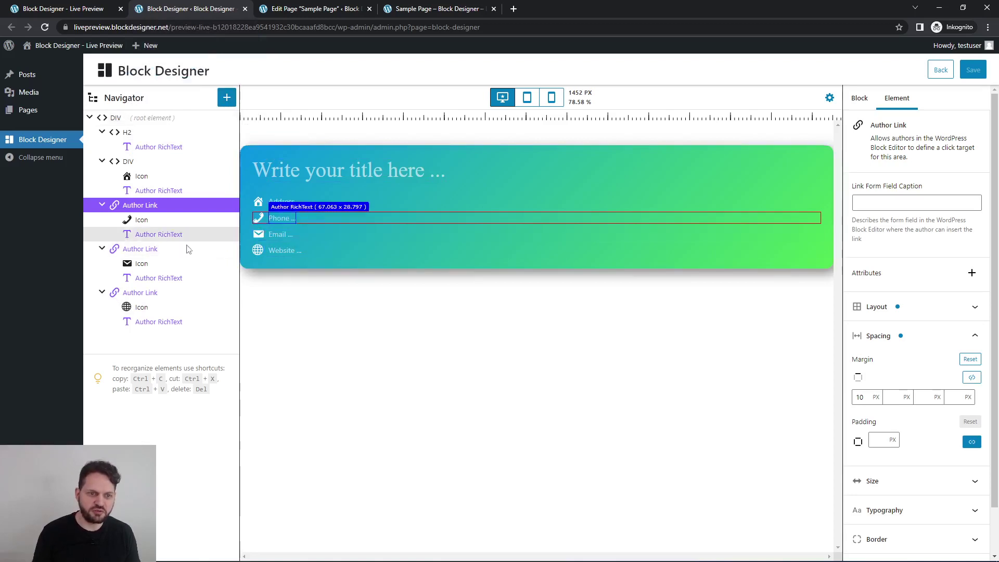
{"action": "left_click", "coordinate": [170, 281]}
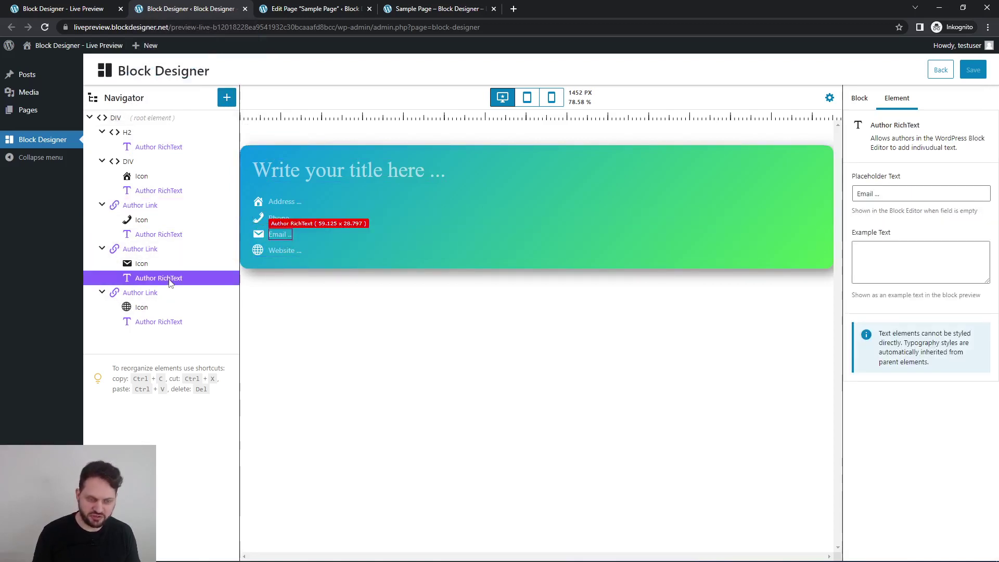
{"action": "key", "text": "Delete"}
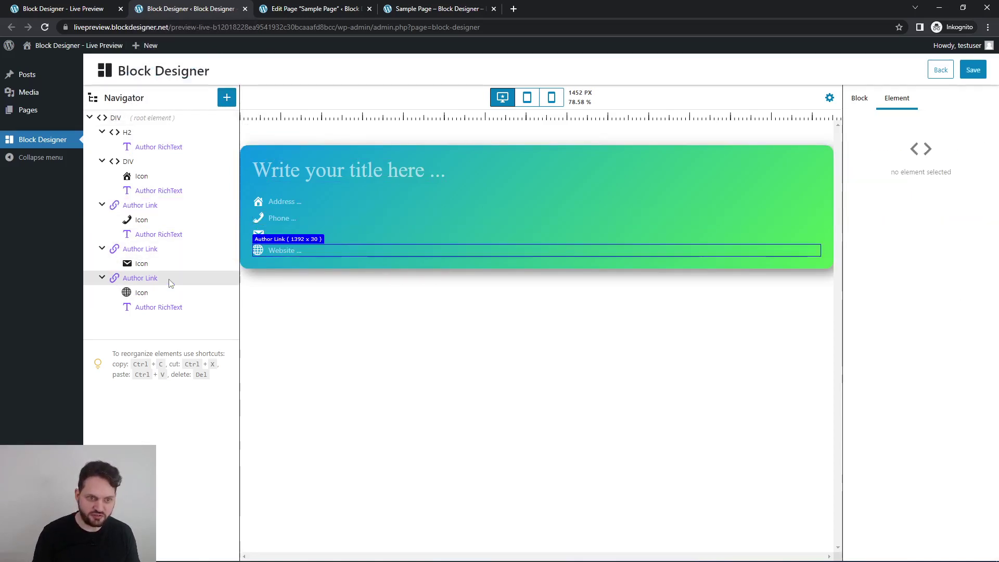
{"action": "left_click", "coordinate": [176, 307]}
{"action": "key", "text": "Delete"}
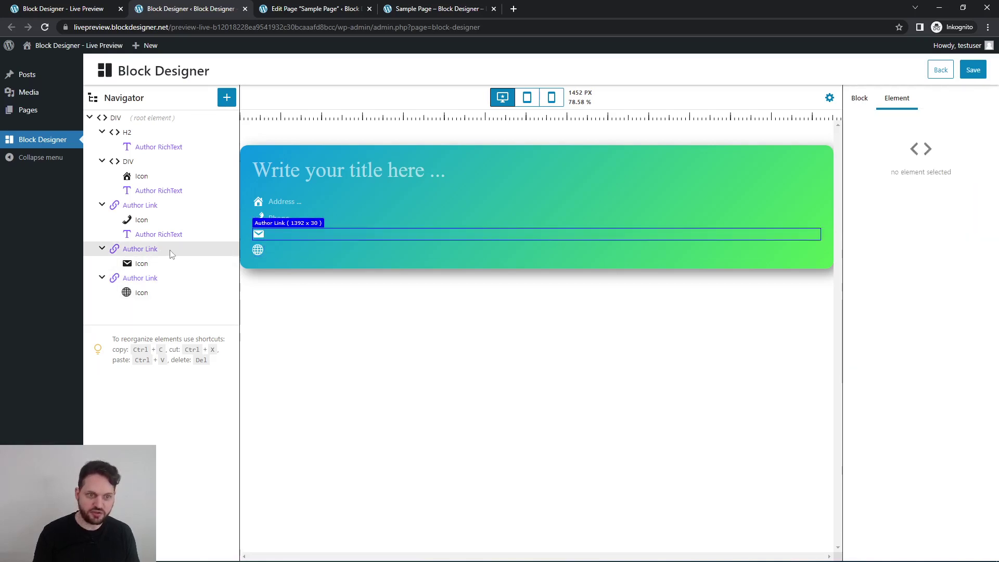
- Add a new Author RichText element to both the envelope and the globe Author Link
{"action": "left_click", "coordinate": [170, 250]}
{"action": "left_click", "coordinate": [226, 98]}
{"action": "left_click", "coordinate": [212, 205]}
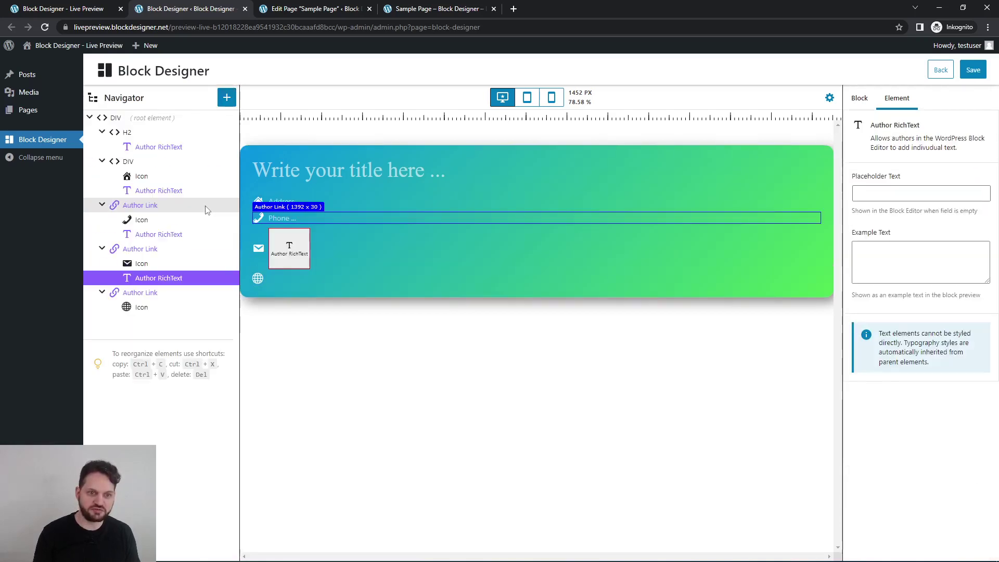
{"action": "left_click", "coordinate": [167, 292]}
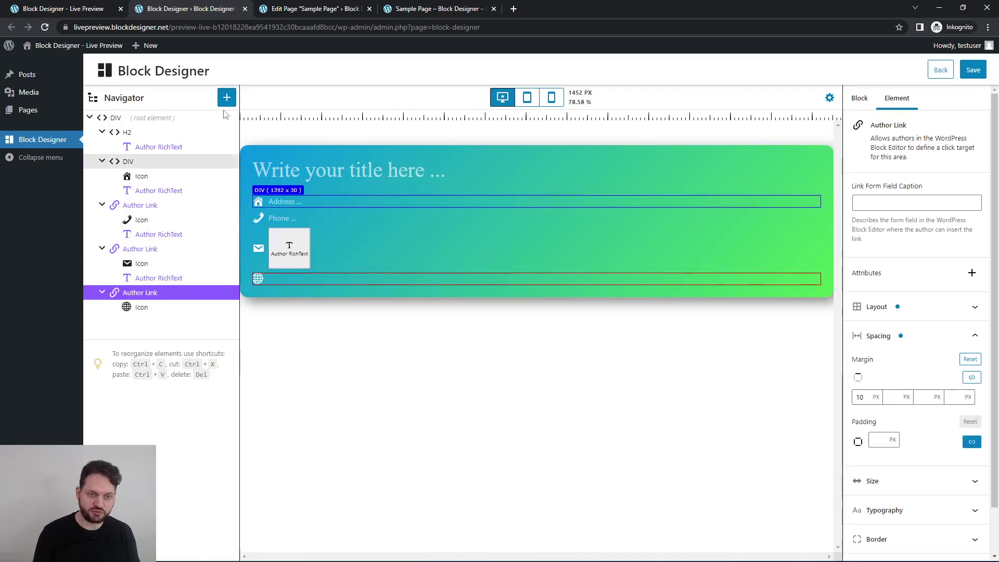
{"action": "left_click", "coordinate": [227, 97]}
{"action": "left_click", "coordinate": [213, 221]}
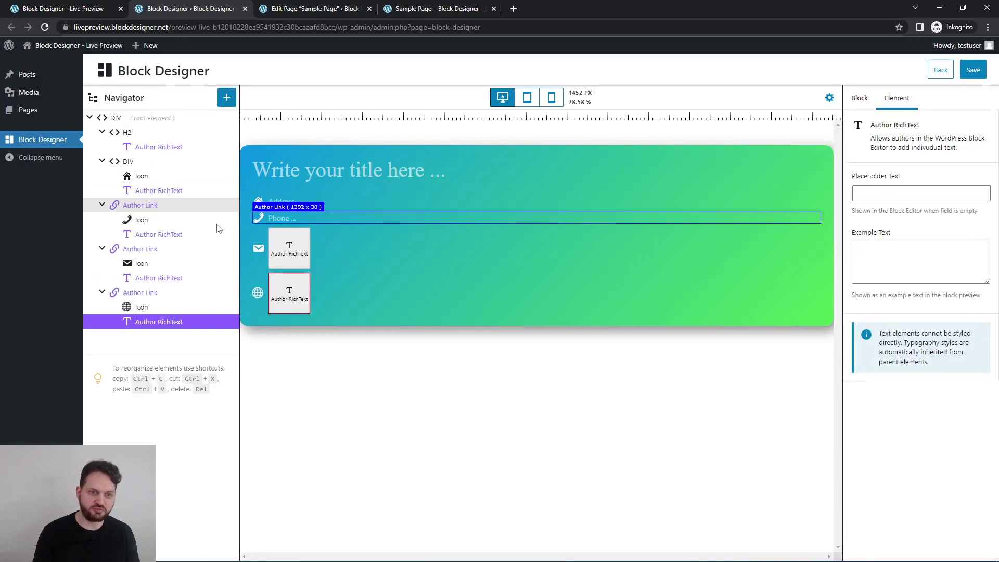
- Set the placeholder text of the new Author RichText beside the envelope icon to "Email ..."
{"action": "left_click", "coordinate": [174, 279]}
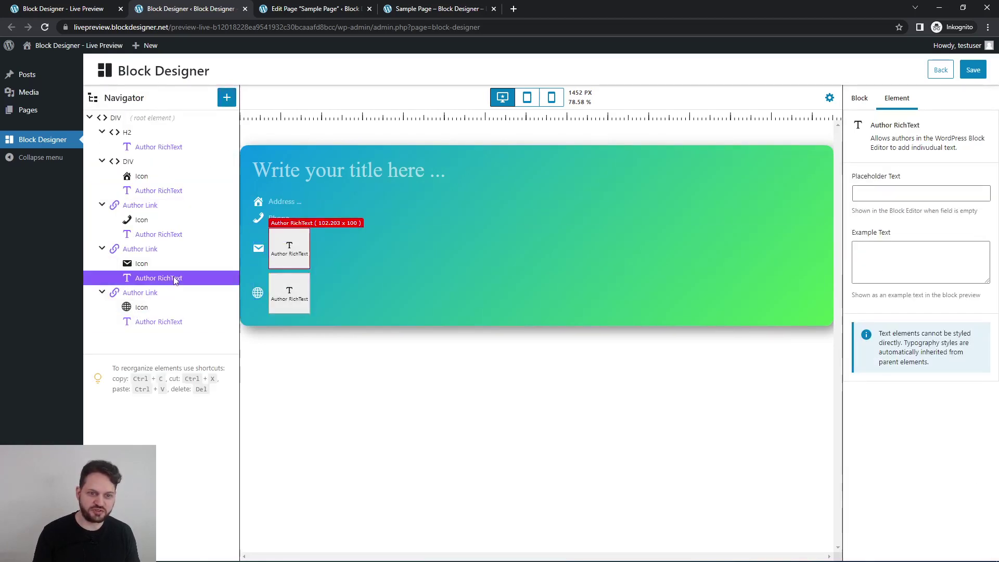
{"action": "left_click", "coordinate": [874, 191]}
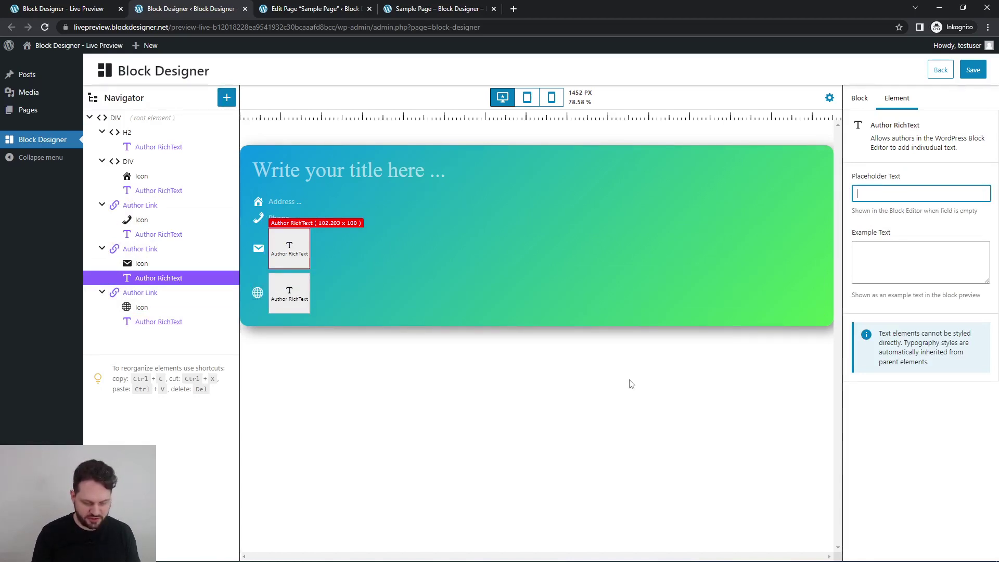
{"action": "type", "text": "A"}
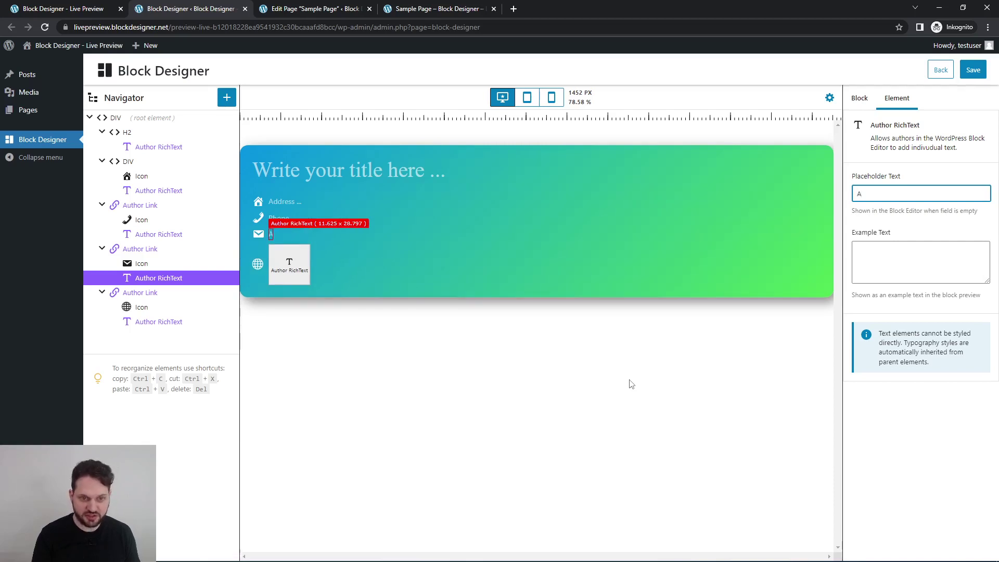
{"action": "key", "text": "BackSpace"}
{"action": "type", "text": "Email ..."}
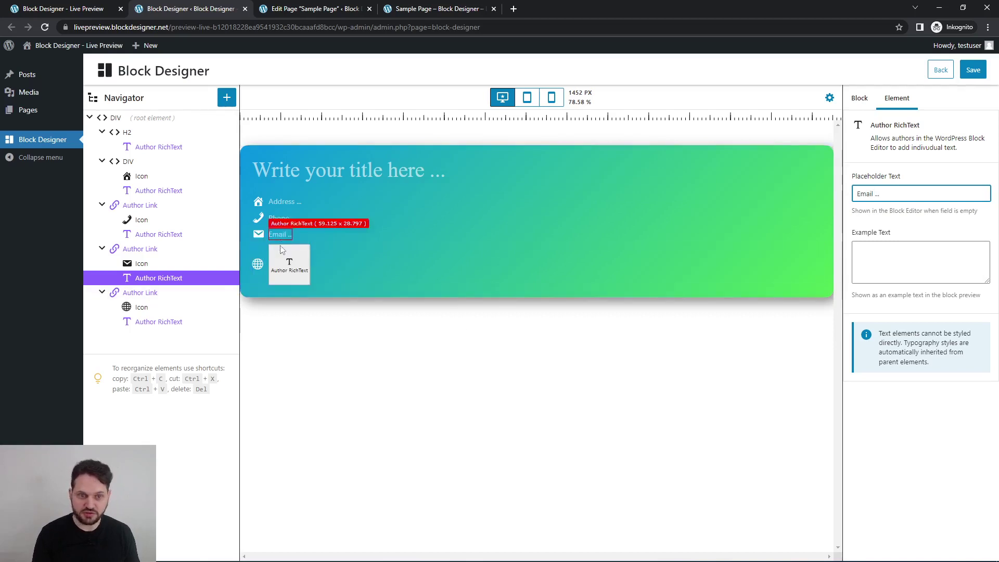
- Set the placeholder text of the new Author RichText beside the globe icon to "Website ..."
{"action": "left_click", "coordinate": [289, 265]}
{"action": "left_click", "coordinate": [888, 193]}
{"action": "type", "text": "We"}
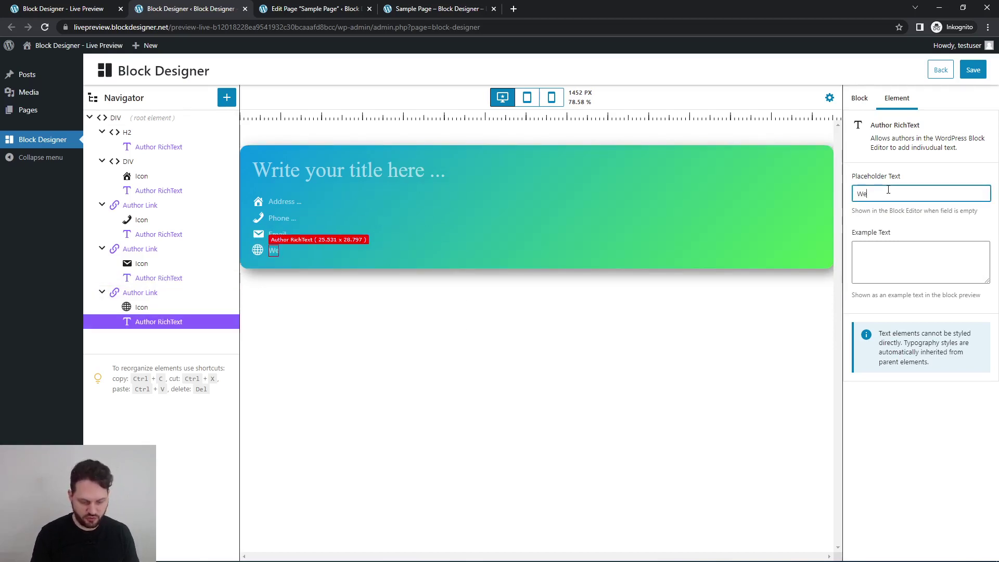
{"action": "type", "text": "site"}
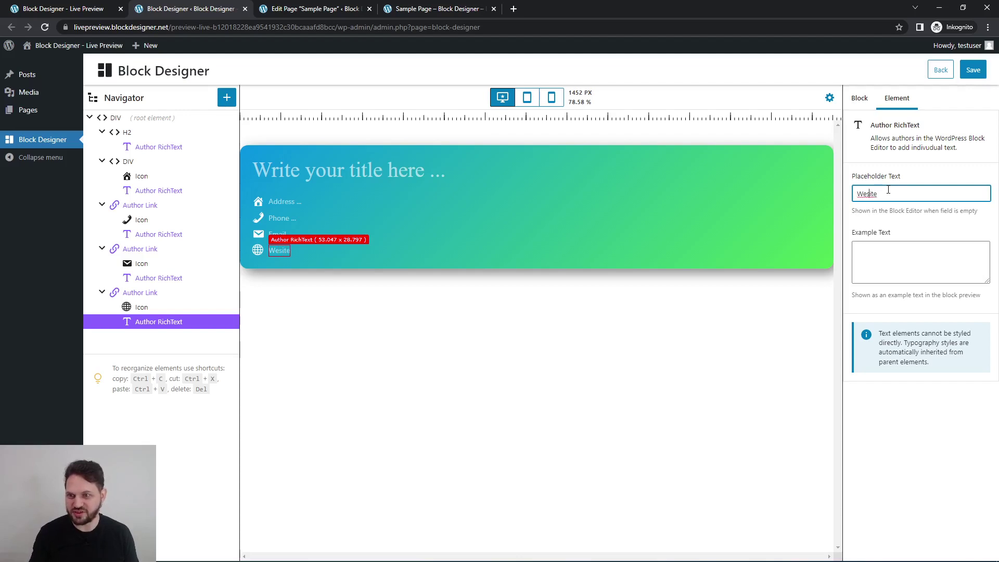
{"action": "type", "text": "b"}
{"action": "type", "text": "..."}
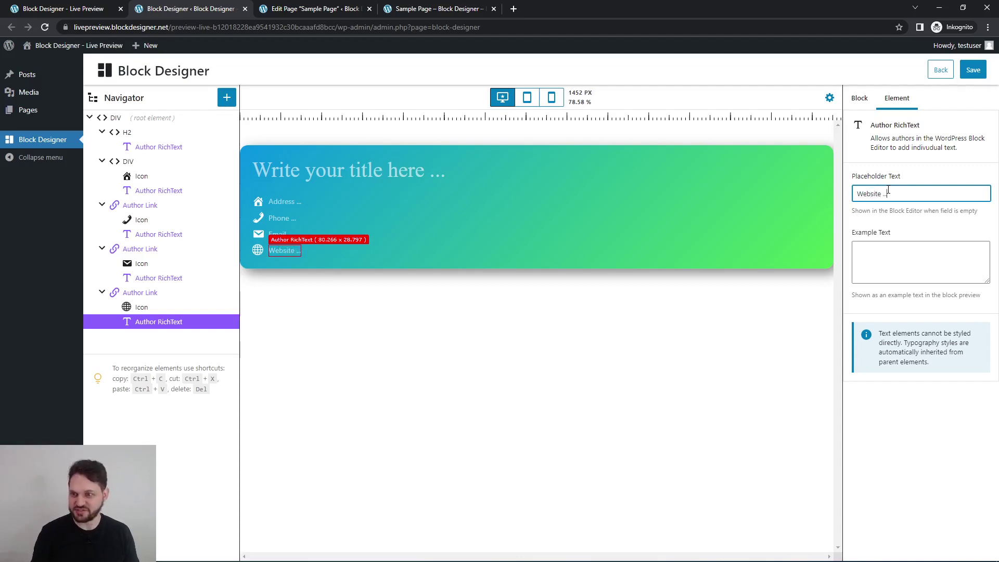
{"action": "left_click", "coordinate": [725, 255]}
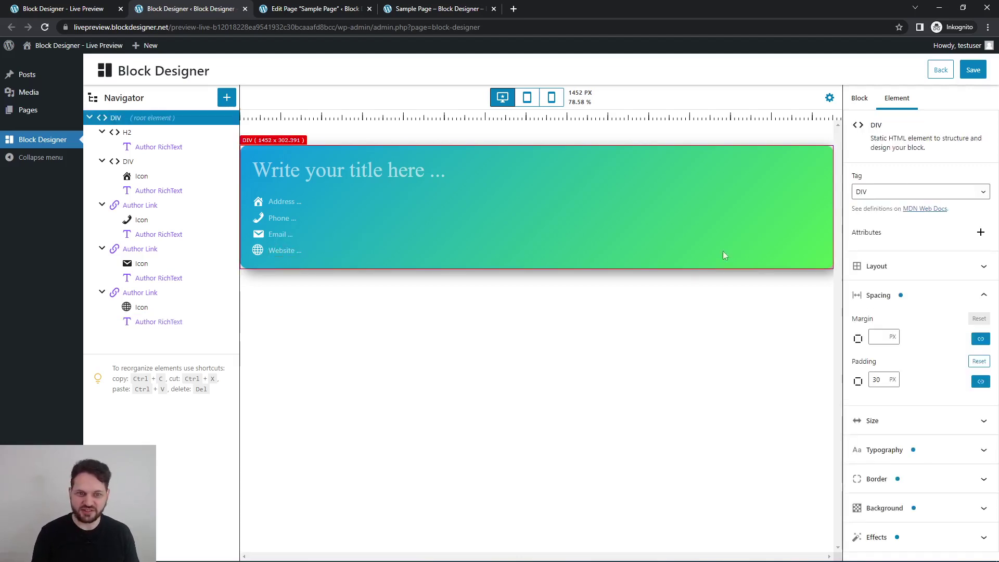
- Save the block design and reload the Sample Page editor, discarding its unsaved changes
{"action": "left_click", "coordinate": [973, 71]}
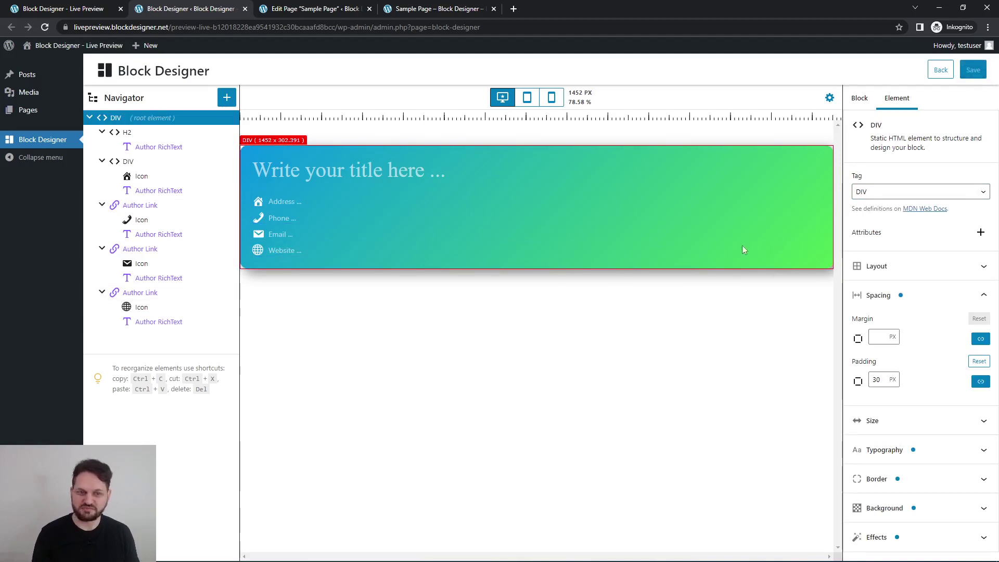
{"action": "left_click", "coordinate": [320, 11]}
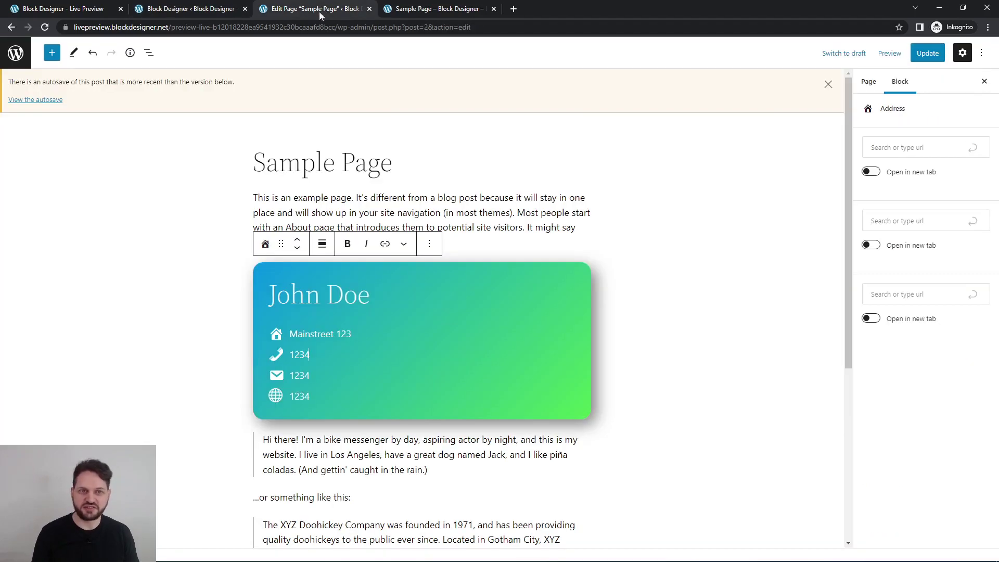
{"action": "key", "text": "F5"}
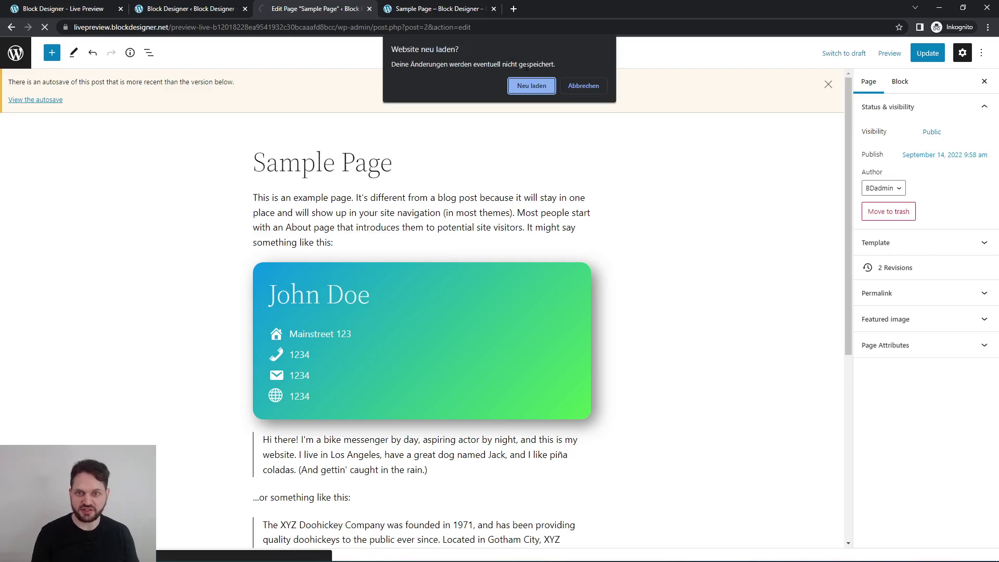
{"action": "left_click", "coordinate": [527, 92]}
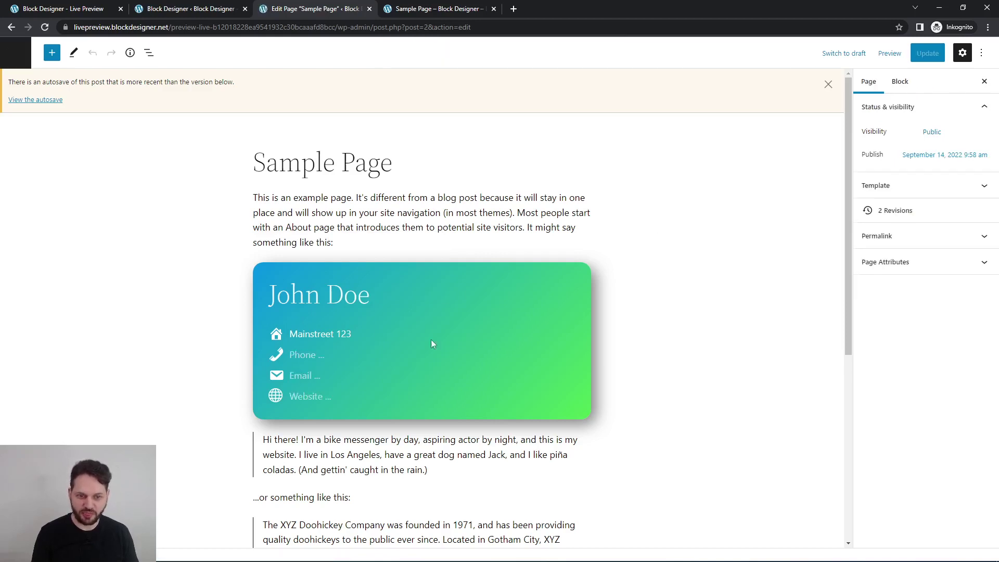
- Fill in the contact's phone number and email address in the phone and email rows of the Address block
{"action": "left_click", "coordinate": [313, 356]}
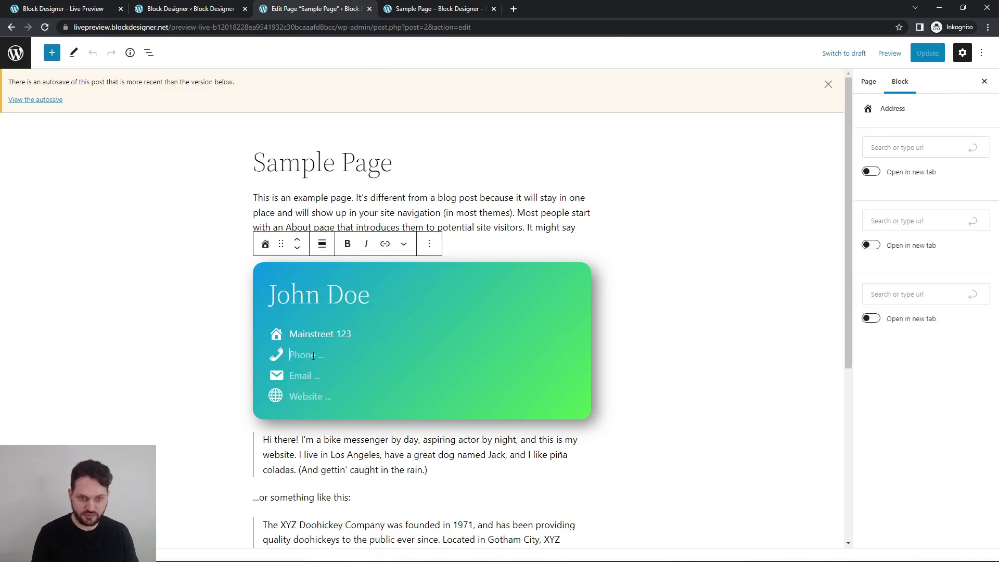
{"action": "type", "text": "123"}
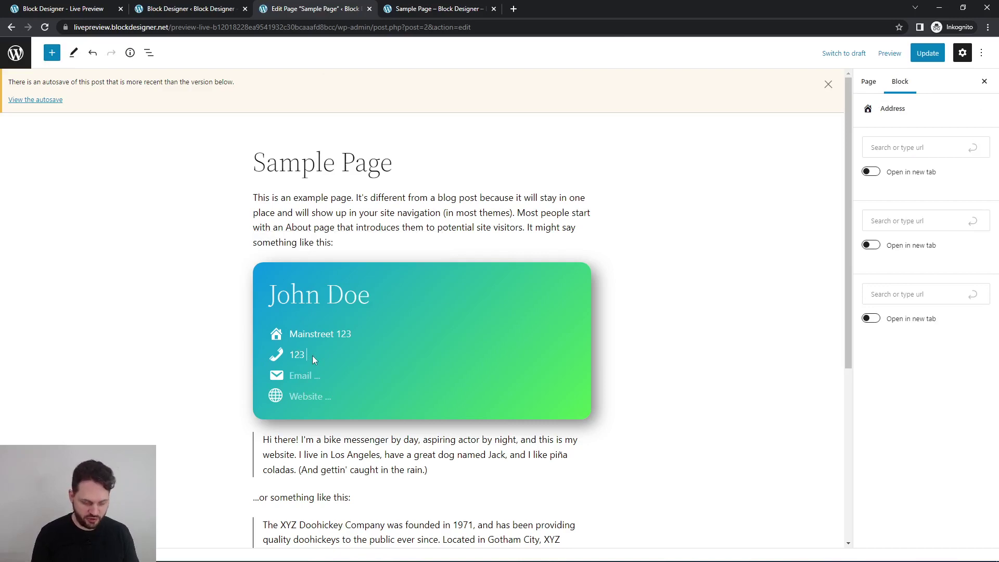
{"action": "type", "text": " 456 789"}
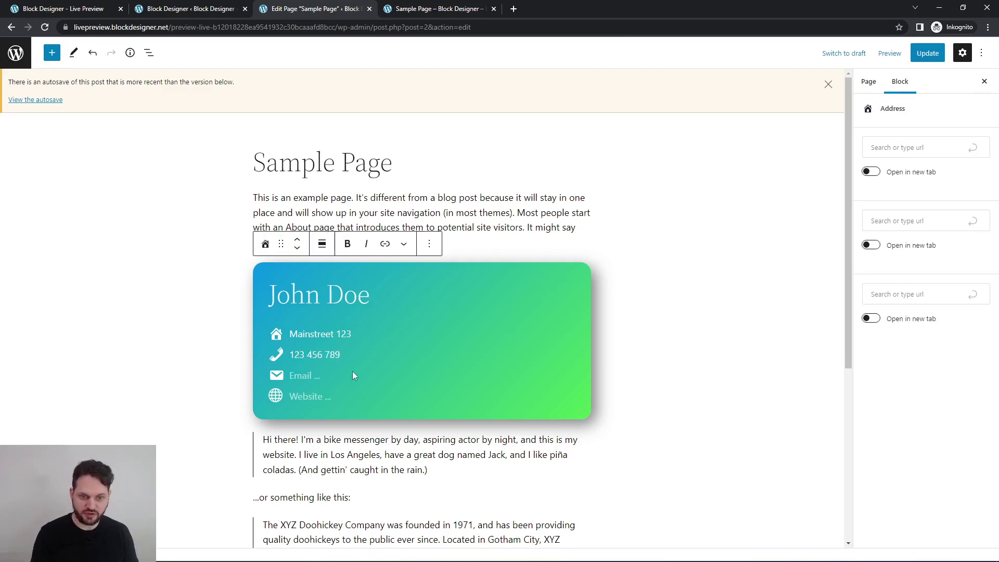
{"action": "type", "text": "e"}
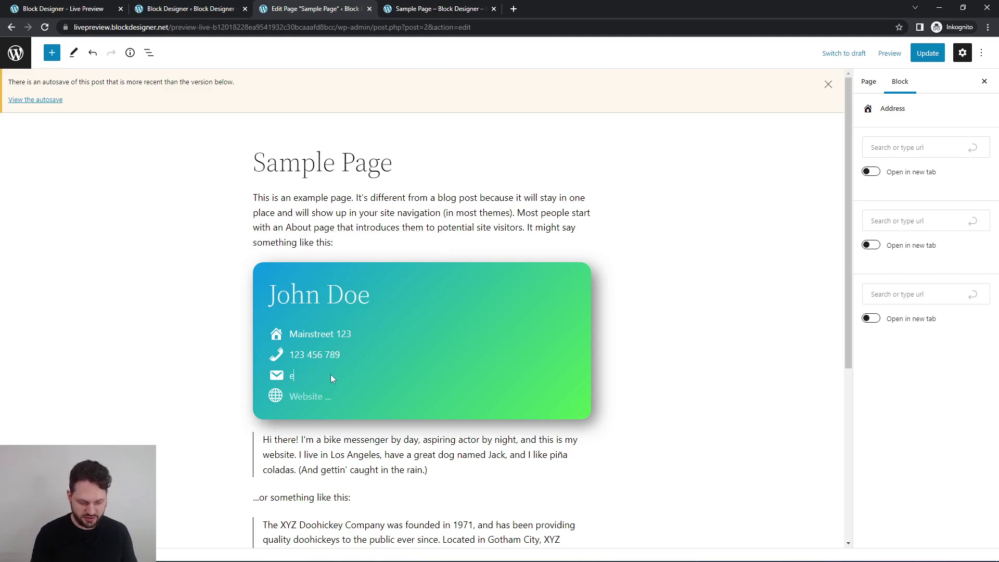
{"action": "type", "text": "xample@"}
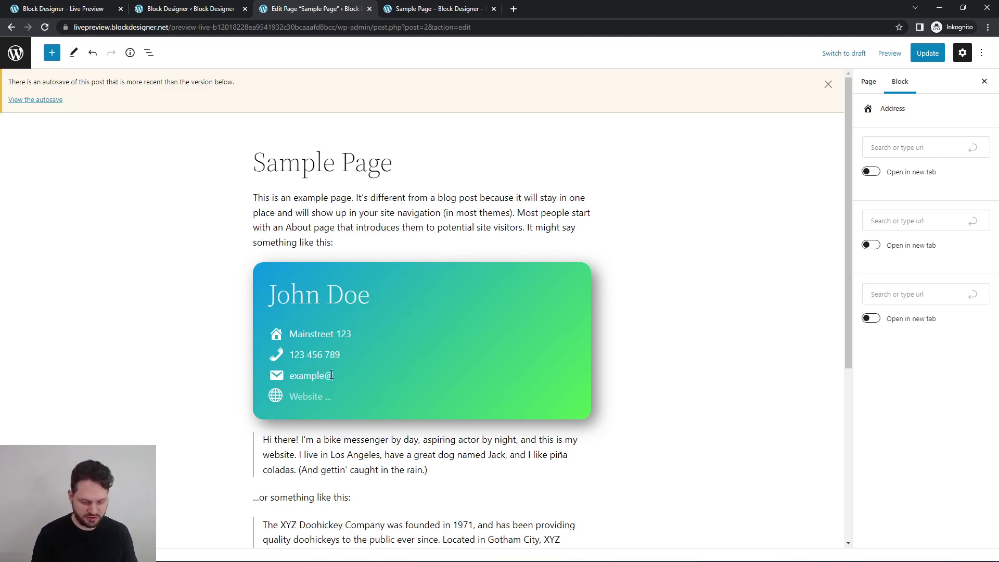
{"action": "type", "text": "exam"}
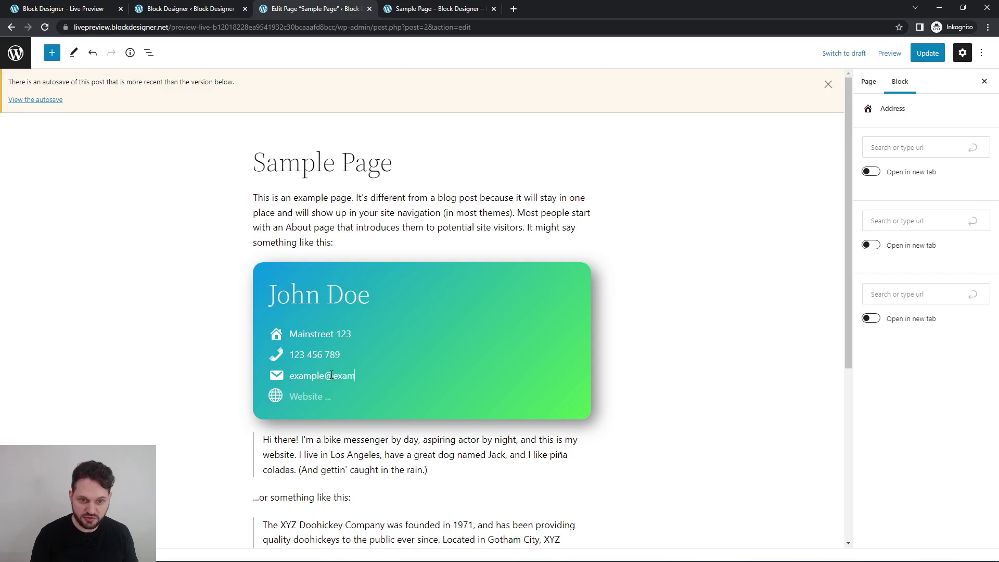
{"action": "type", "text": "ple.com"}
{"action": "left_click", "coordinate": [326, 395]}
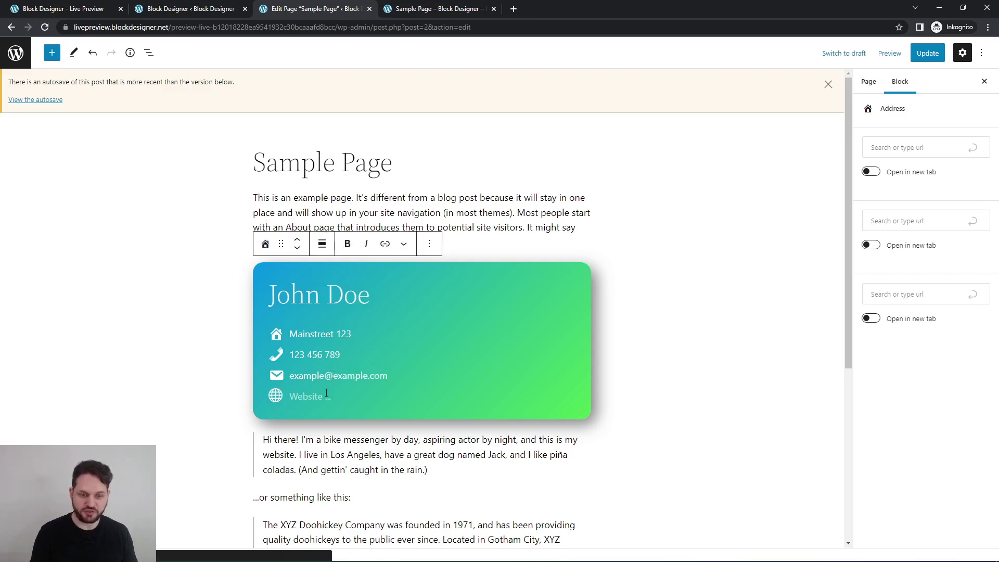
{"action": "type", "text": "www.exa"}
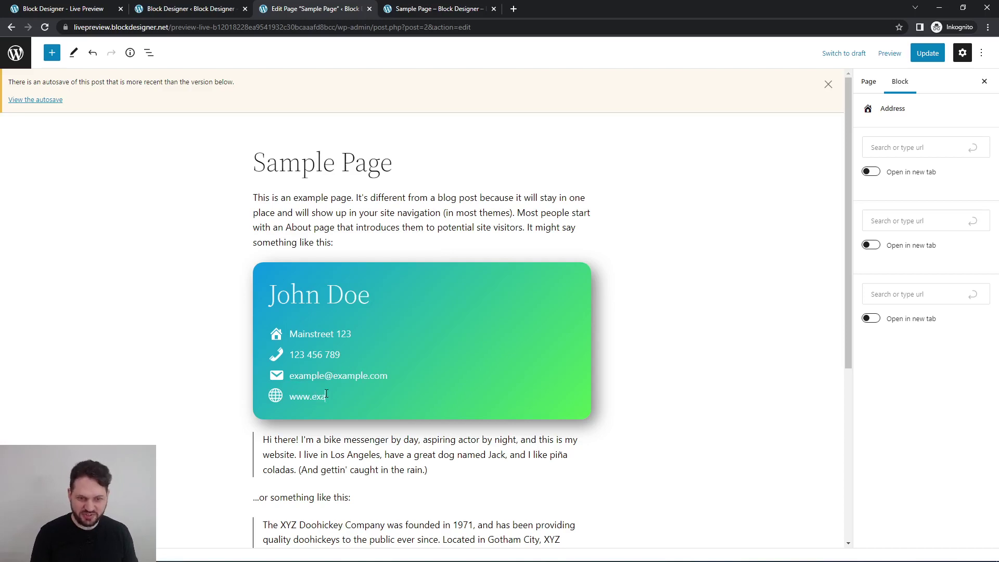
{"action": "type", "text": "mple"}
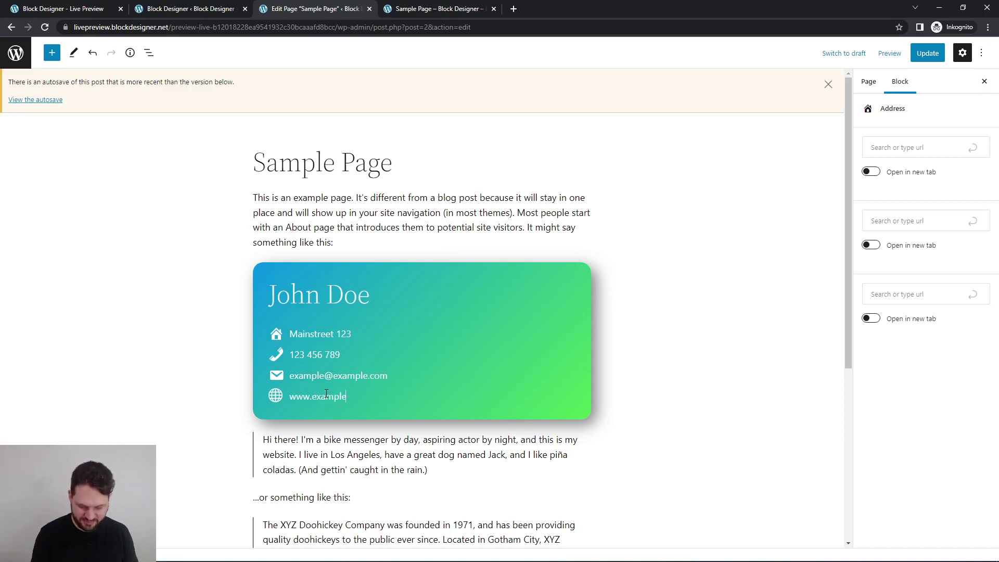
{"action": "type", "text": ".com"}
{"action": "left_click", "coordinate": [686, 390]}
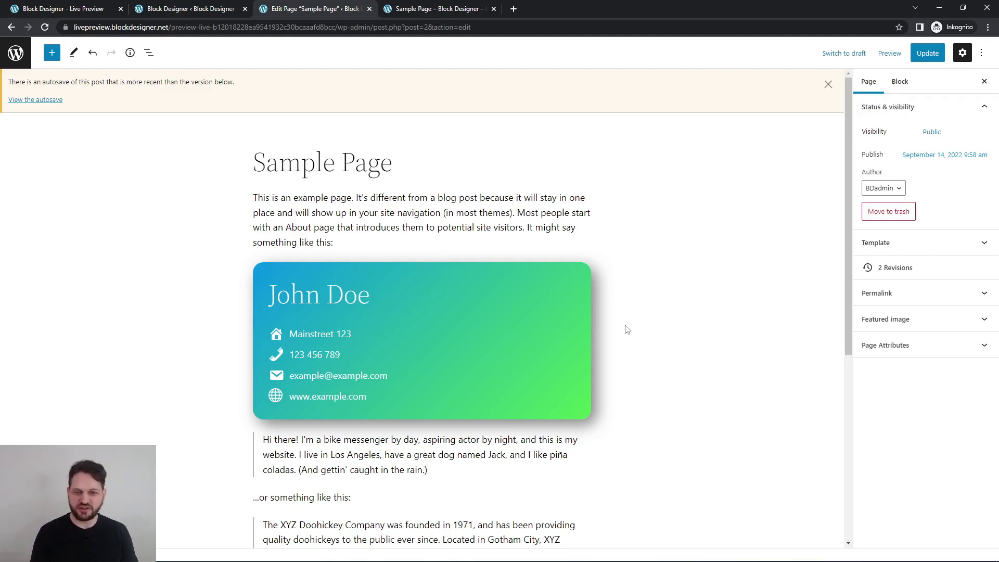
- Update the Sample Page, reload its preview to check the Address block, and return to the page editor
{"action": "left_click", "coordinate": [923, 54]}
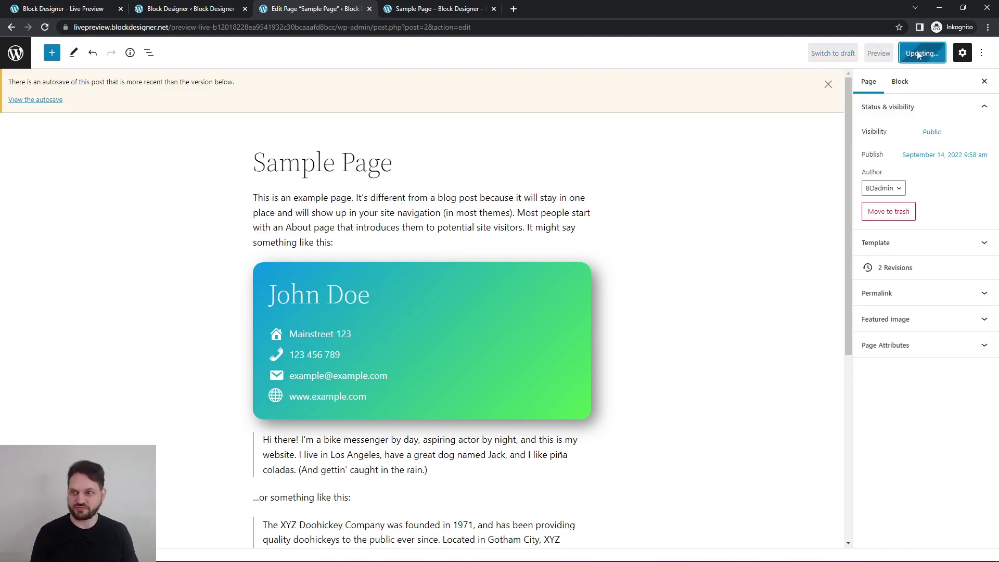
{"action": "left_click", "coordinate": [458, 10]}
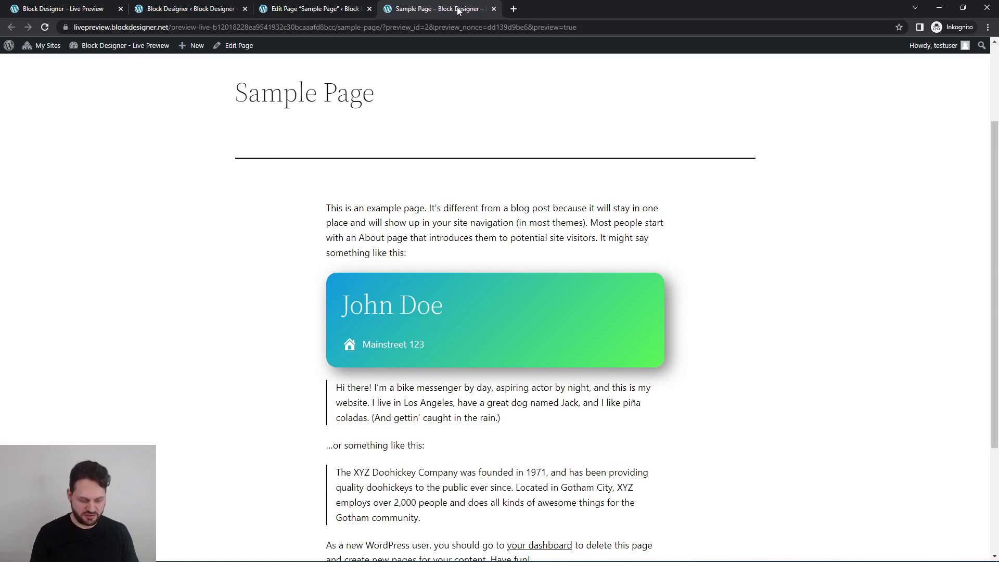
{"action": "key", "text": "F5"}
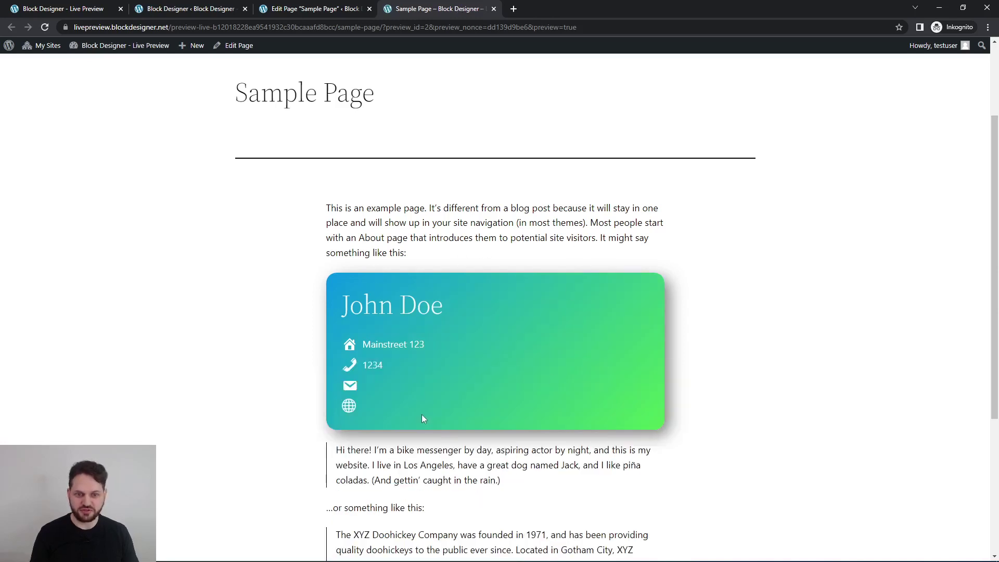
{"action": "left_click", "coordinate": [333, 5]}
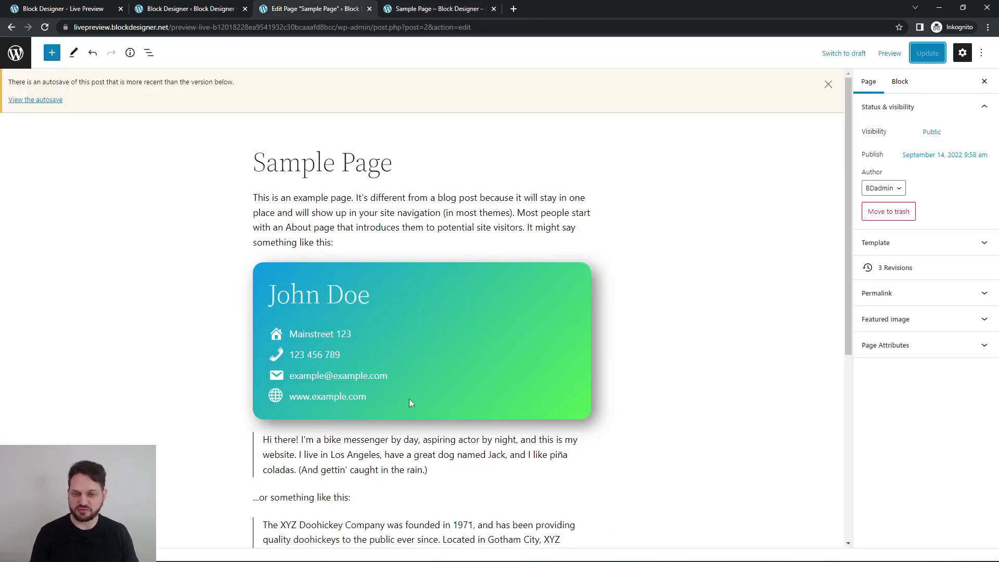
- Preview the Sample Page in a new tab to check the Address block's contact rows, and return to the page editor
{"action": "left_click", "coordinate": [408, 399]}
{"action": "left_click", "coordinate": [373, 375]}
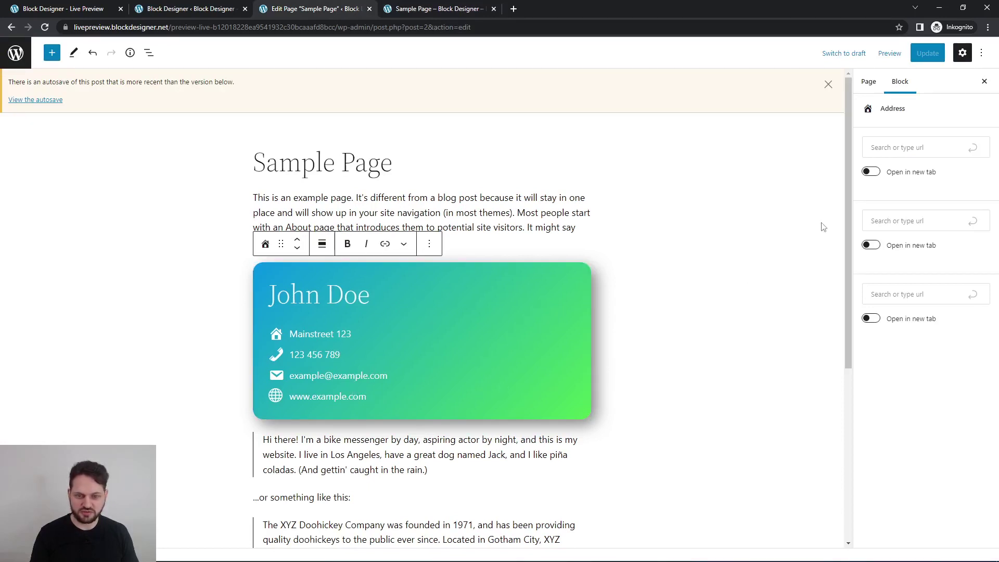
{"action": "left_click", "coordinate": [889, 53]}
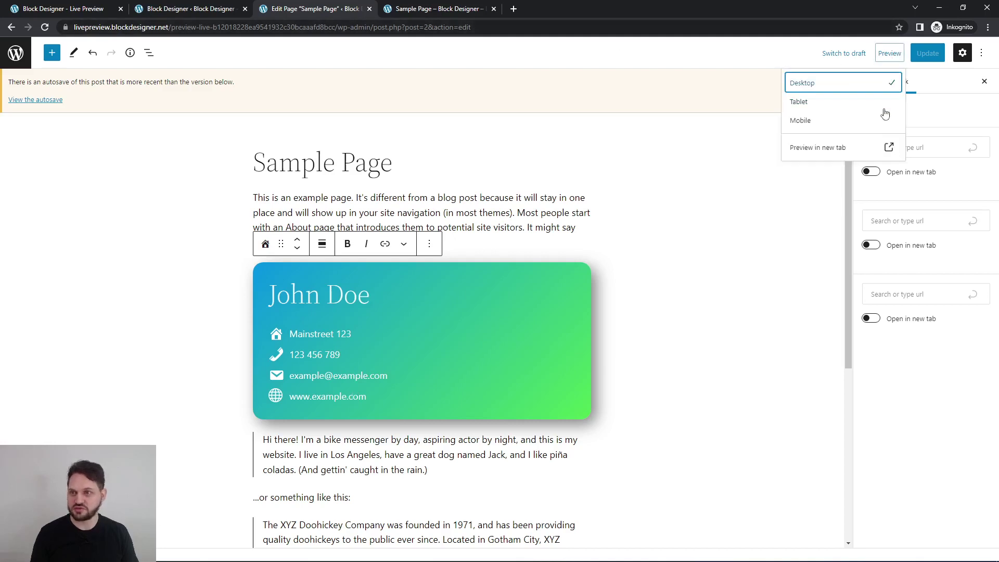
{"action": "left_click", "coordinate": [845, 147]}
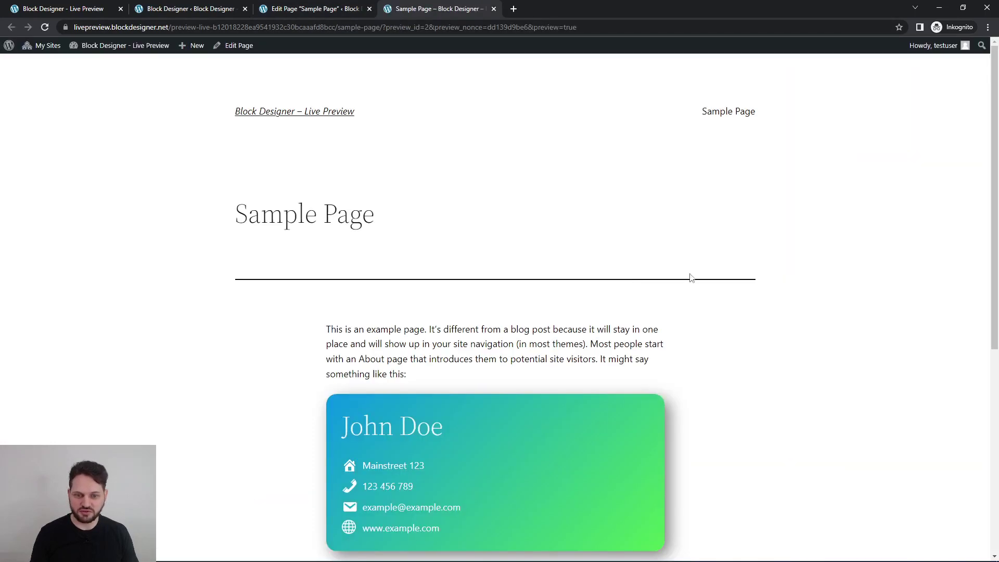
{"action": "scroll", "coordinate": [690, 278], "scroll_direction": "down", "scroll_amount": 2}
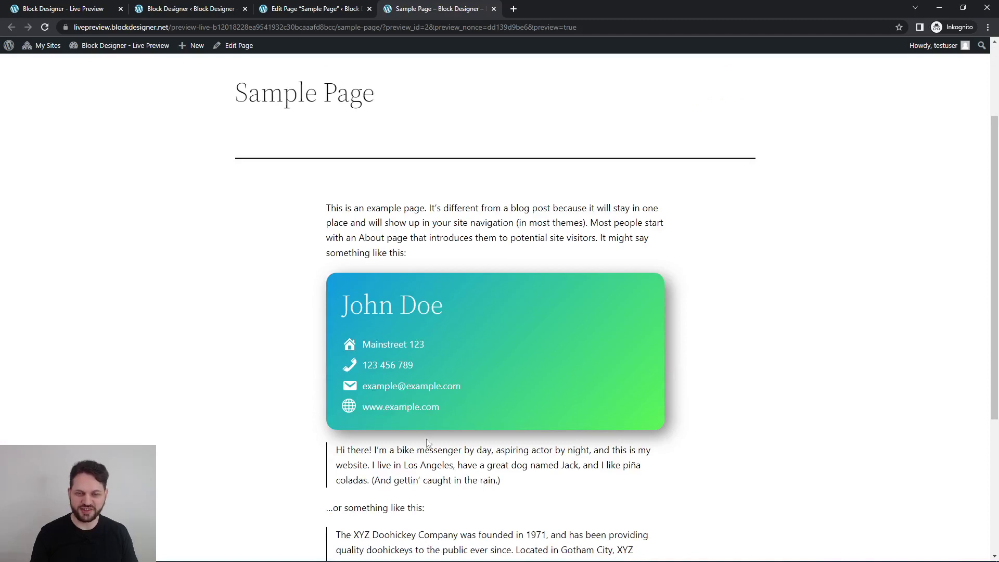
{"action": "scroll", "coordinate": [469, 406], "scroll_direction": "down", "scroll_amount": 2}
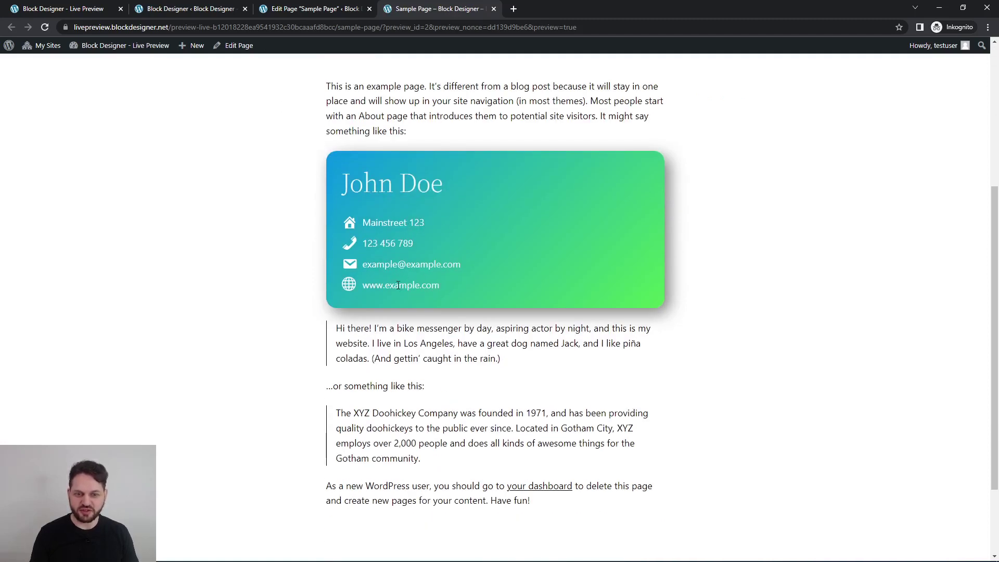
{"action": "left_click", "coordinate": [339, 8]}
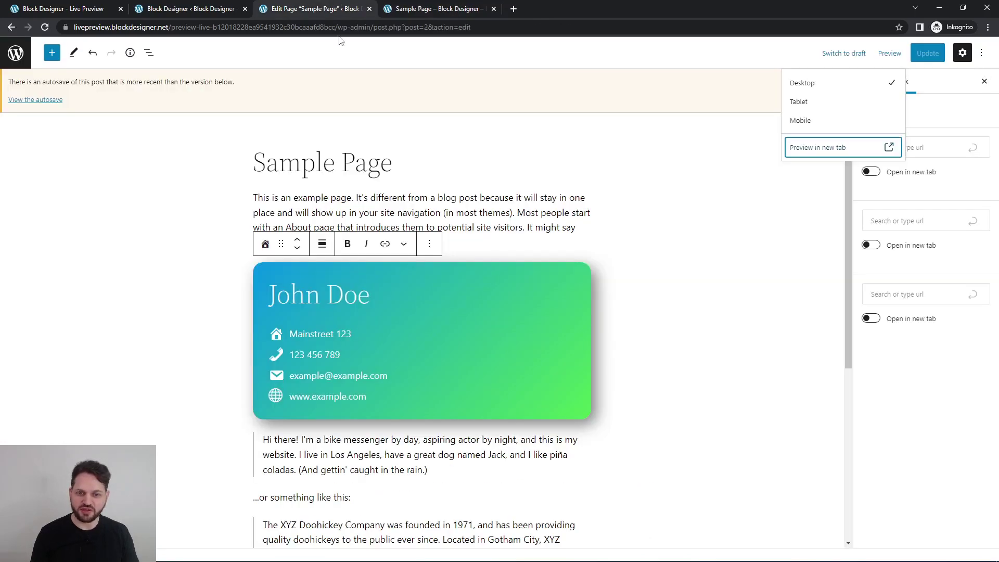
{"action": "left_click", "coordinate": [553, 367]}
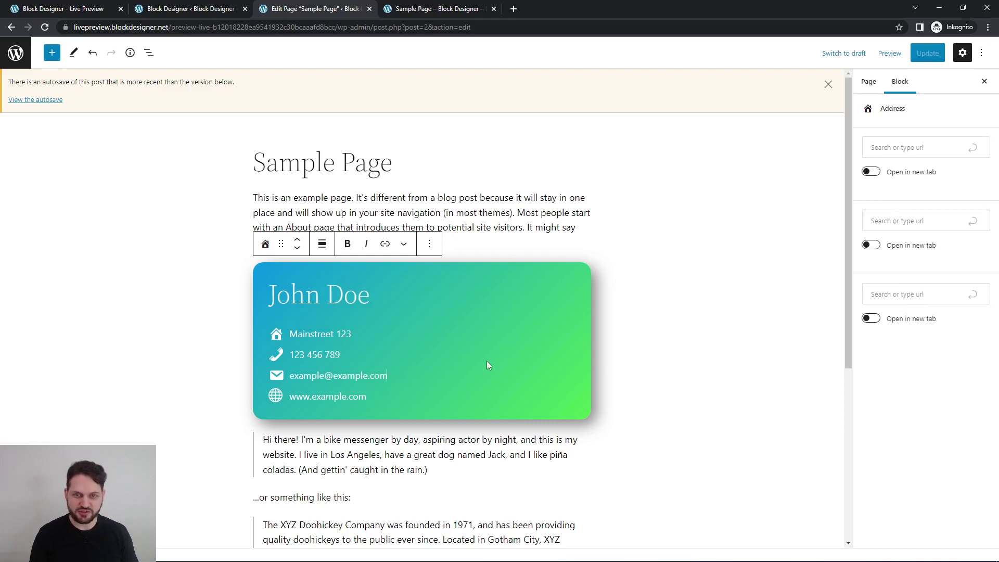
- Switch to the Block Designer and set the link form field caption of the phone row's Author Link to "Phone Link"
{"action": "left_click", "coordinate": [216, 11]}
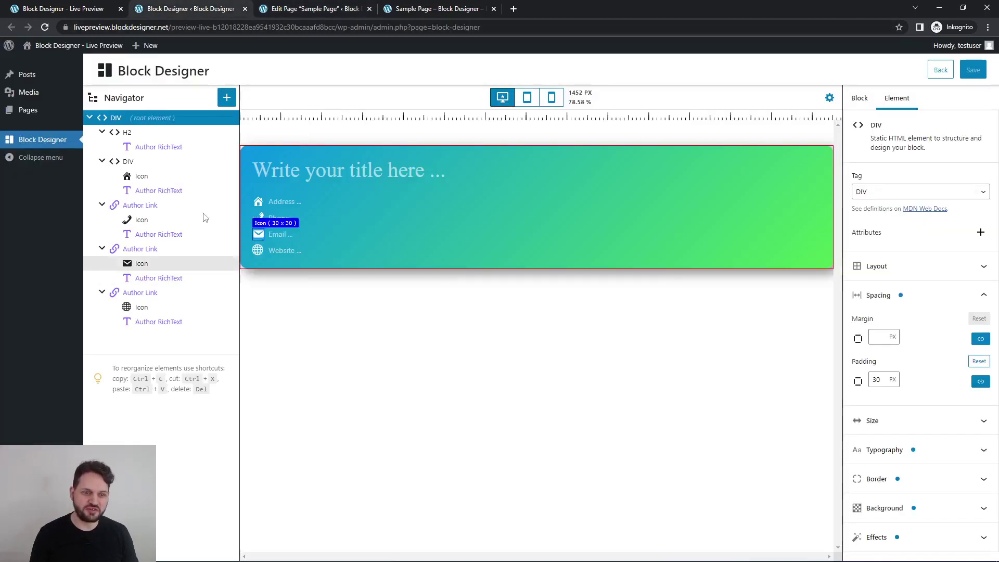
{"action": "left_click", "coordinate": [134, 207]}
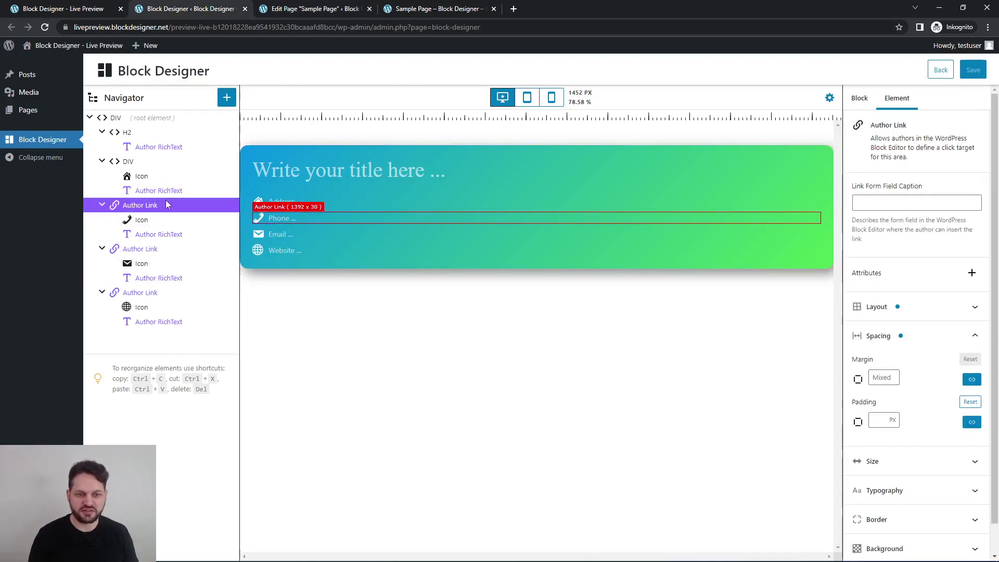
{"action": "left_click", "coordinate": [885, 204]}
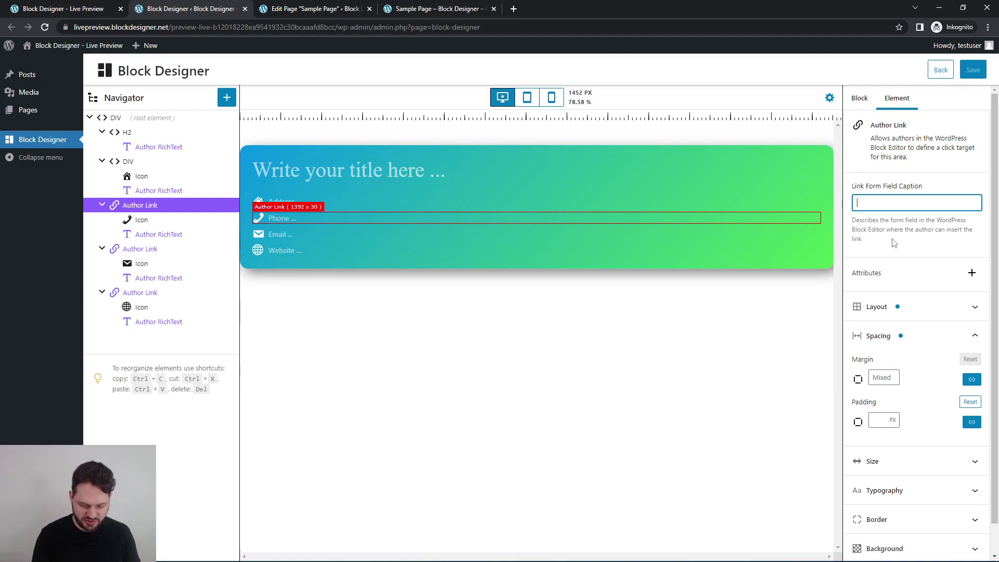
{"action": "type", "text": "Phone Link"}
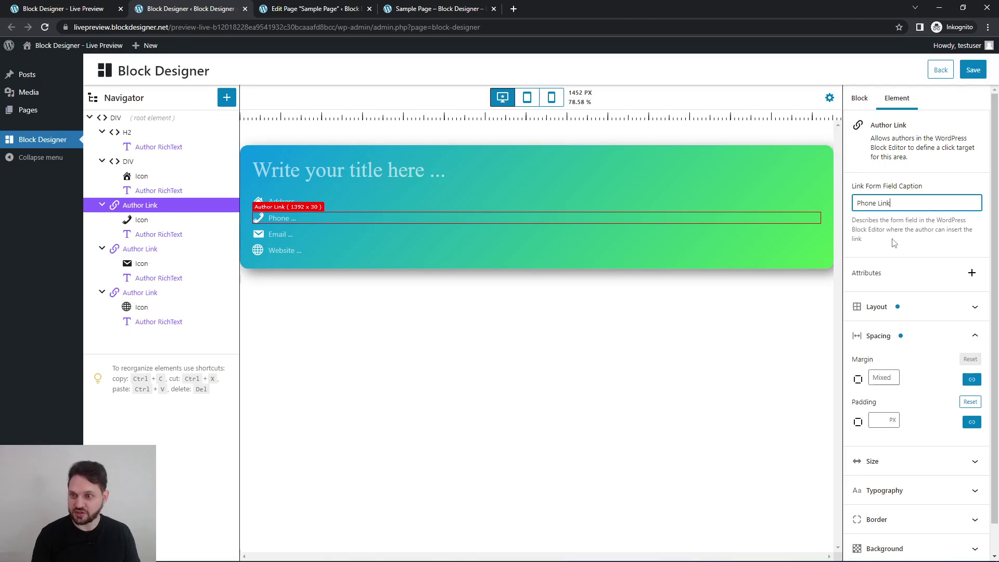
- Set the link form field caption of the email row's Author Link to "Email Link"
{"action": "left_click", "coordinate": [582, 232]}
{"action": "left_click", "coordinate": [905, 202]}
{"action": "type", "text": "E"}
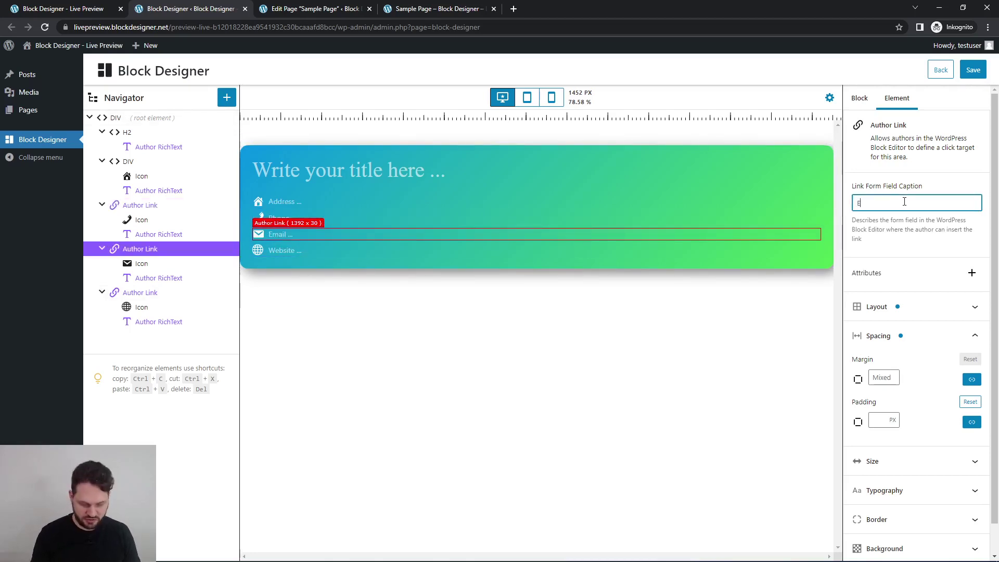
{"action": "type", "text": "mail Lin"}
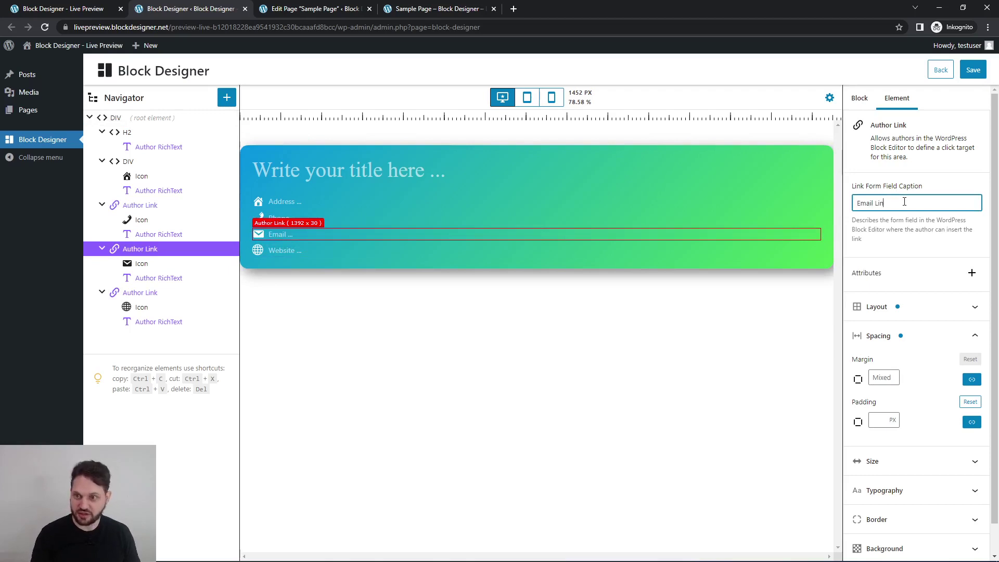
{"action": "type", "text": "k"}
- Set the link form field caption of the website row's Author Link to "Website Link"
{"action": "left_click", "coordinate": [602, 250]}
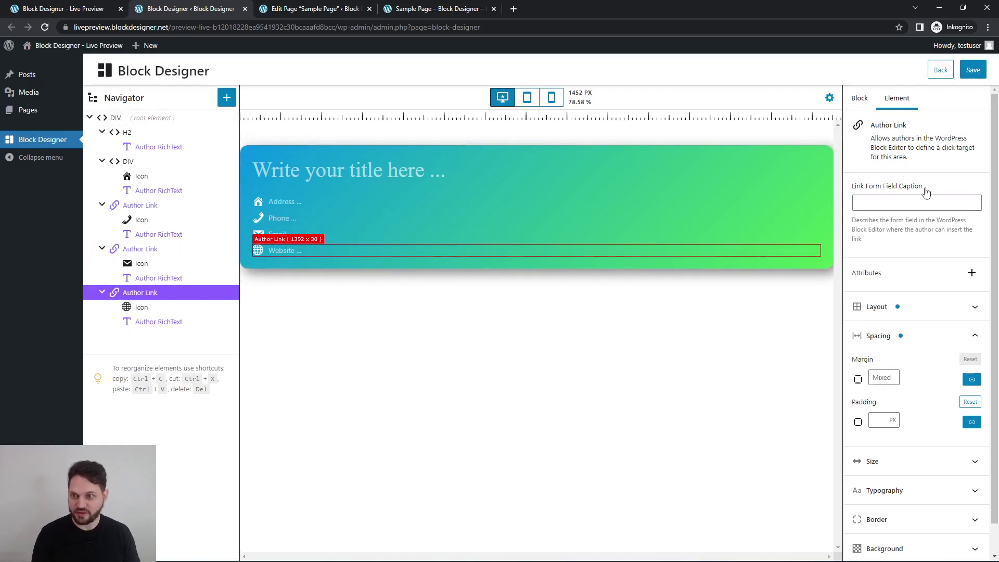
{"action": "left_click", "coordinate": [919, 202]}
{"action": "type", "text": "Webs"}
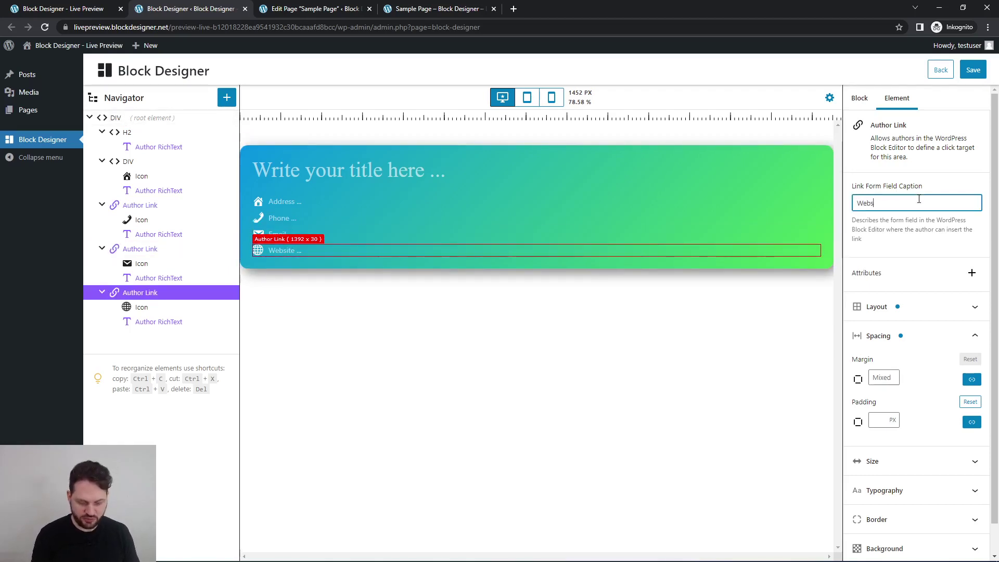
{"action": "type", "text": "ite Link"}
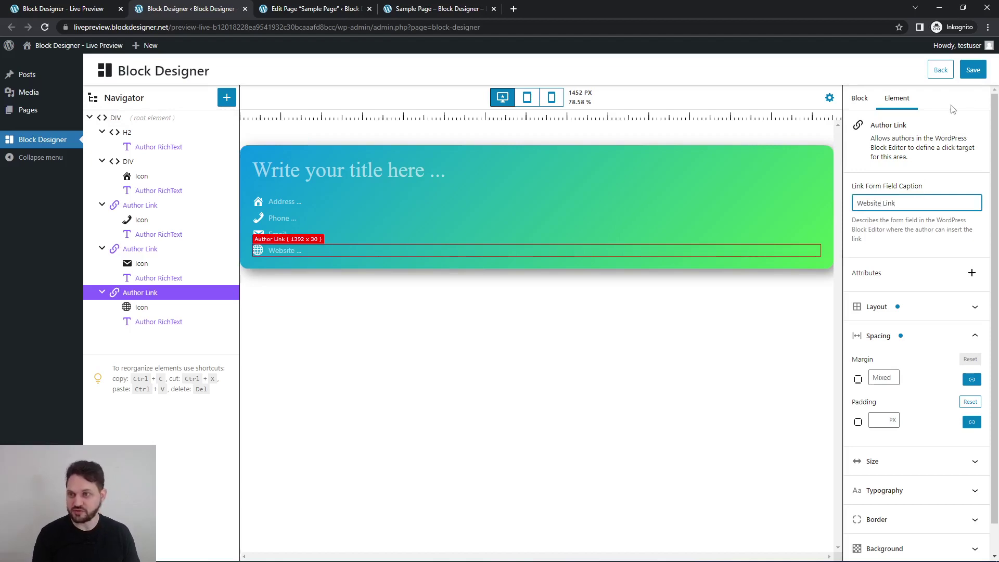
- Save the block design, then reload the Sample Page editor and check the link field captions in the Address block's settings
{"action": "left_click", "coordinate": [972, 70]}
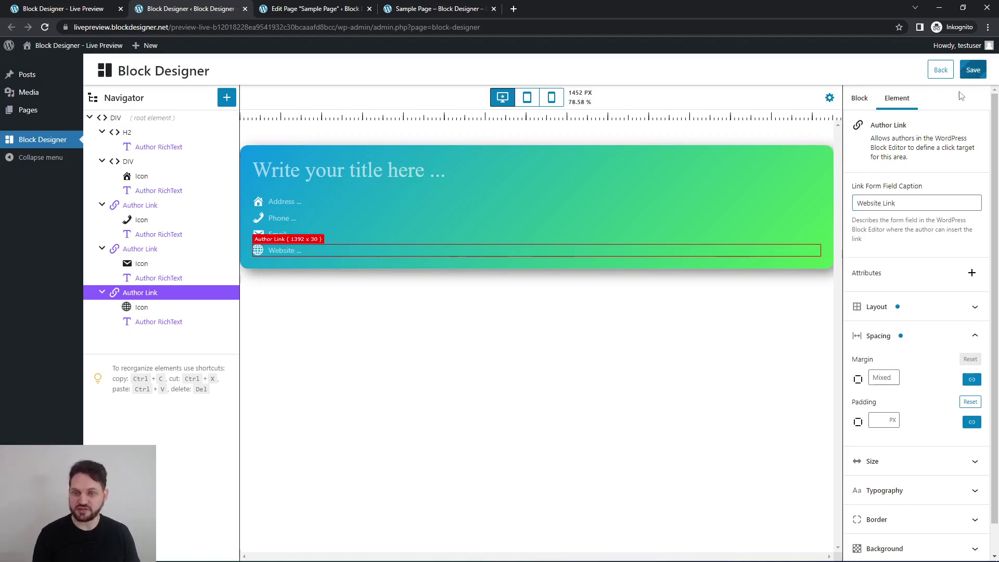
{"action": "left_click", "coordinate": [340, 9]}
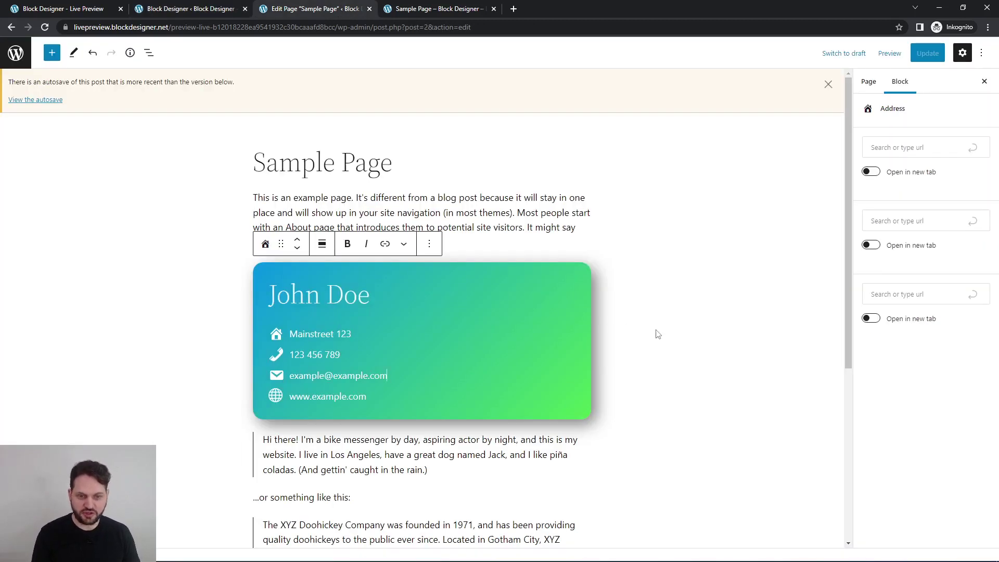
{"action": "key", "text": "F5"}
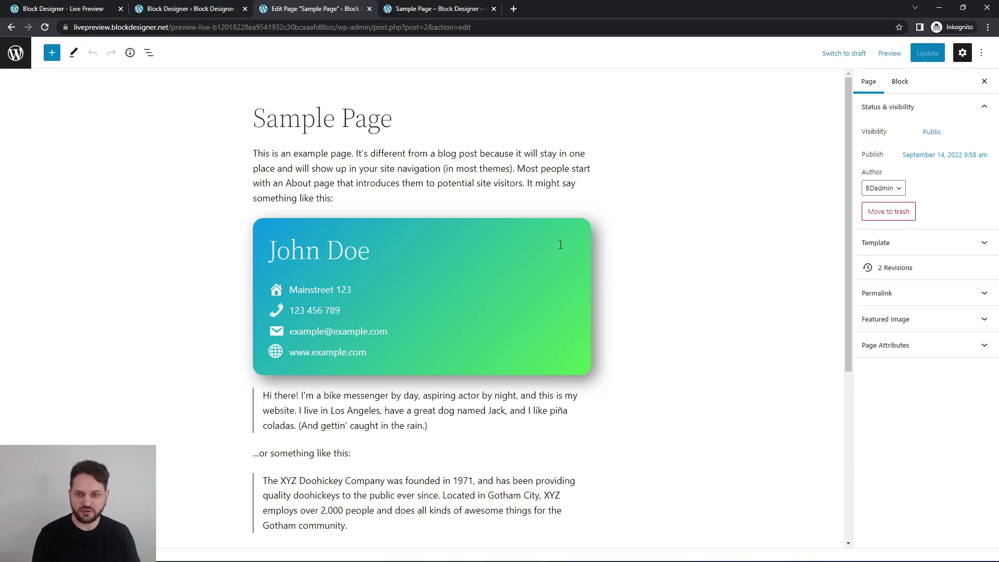
{"action": "left_click", "coordinate": [500, 350]}
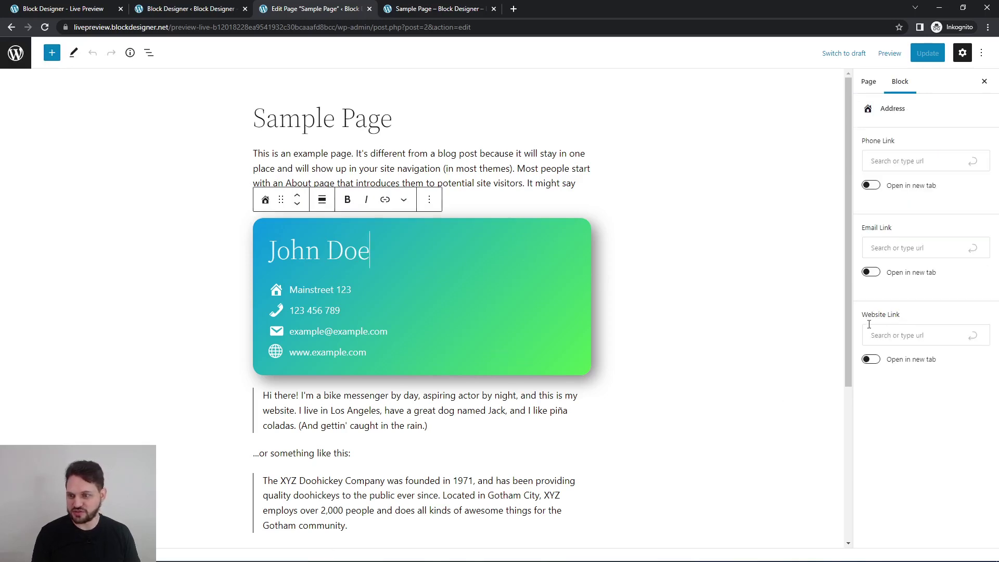
{"action": "left_click_drag", "start_coordinate": [861, 317], "coordinate": [909, 318]}
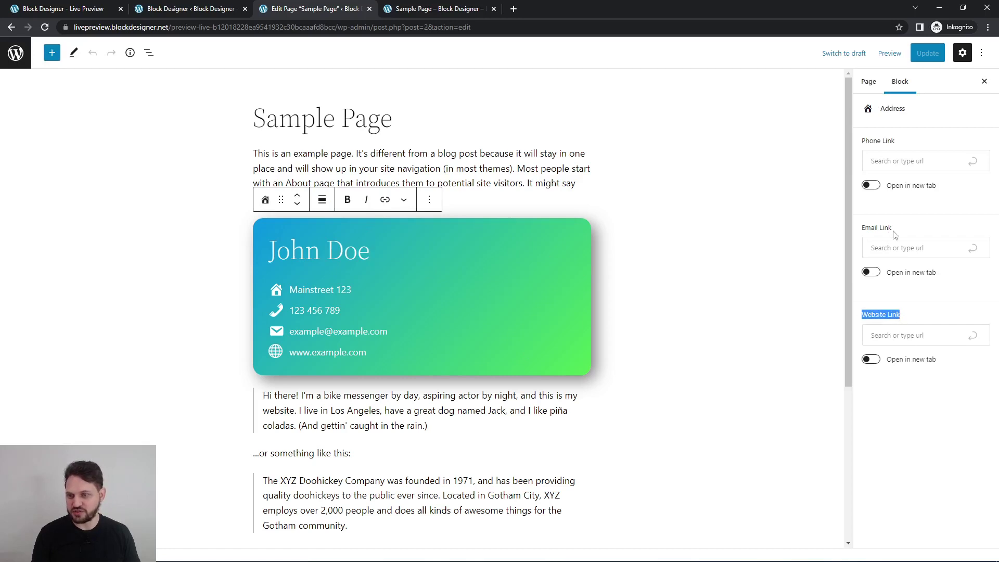
{"action": "left_click_drag", "start_coordinate": [893, 229], "coordinate": [863, 229]}
{"action": "left_click_drag", "start_coordinate": [896, 141], "coordinate": [862, 142]}
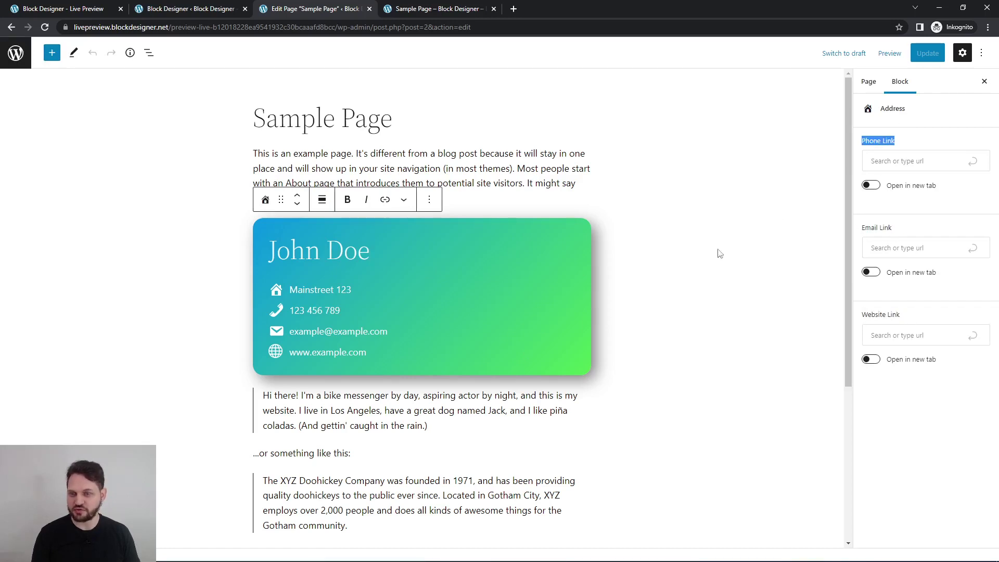
{"action": "left_click", "coordinate": [366, 353]}
{"action": "double_click", "coordinate": [366, 354]}
{"action": "key", "text": "ctrl+c"}
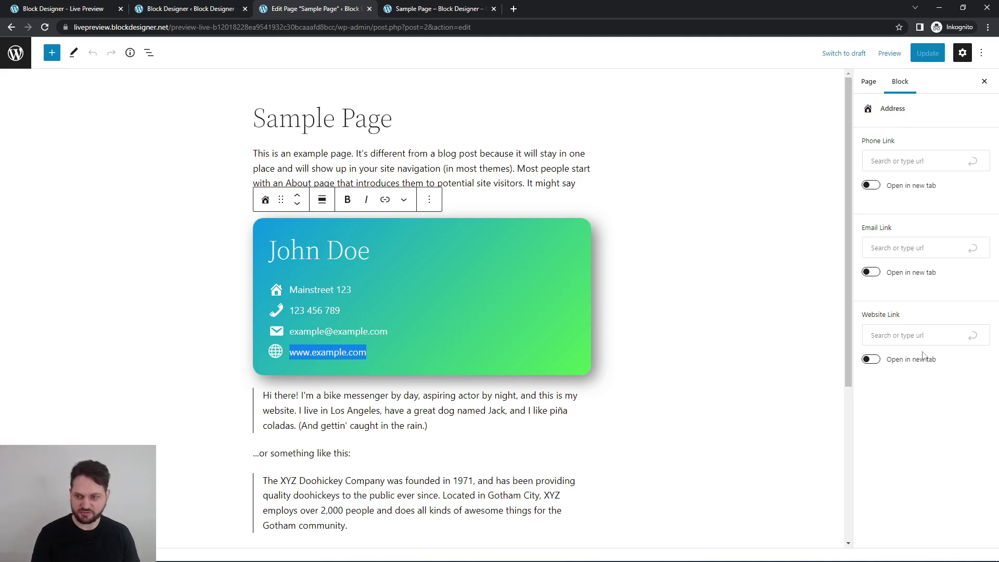
{"action": "left_click", "coordinate": [901, 336]}
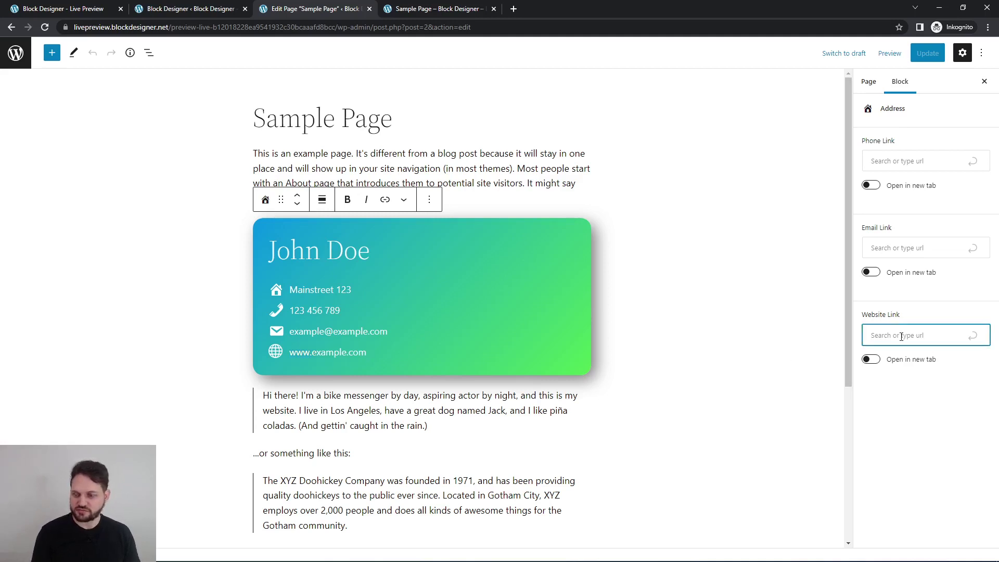
{"action": "key", "text": "ctrl+v"}
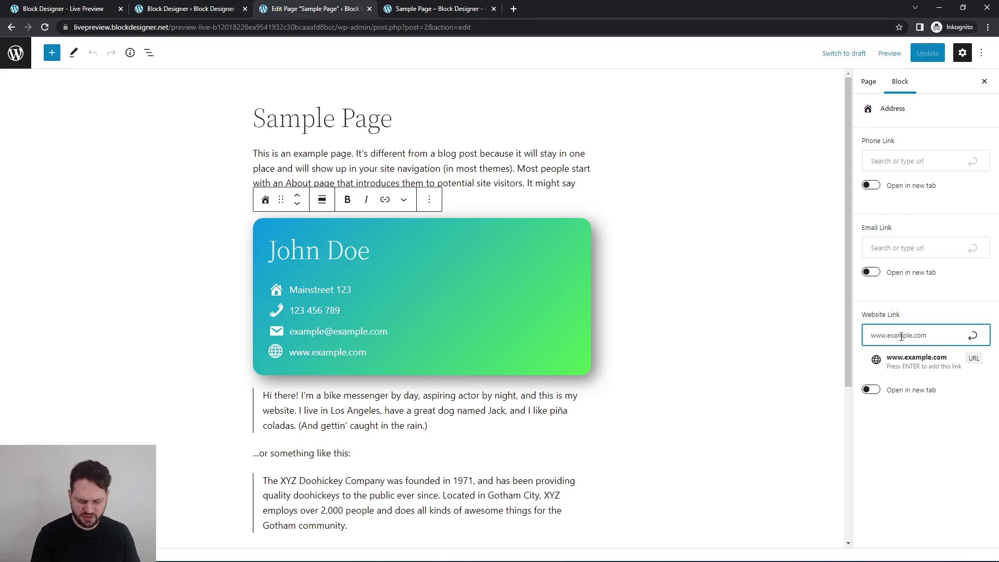
{"action": "key", "text": "Home"}
{"action": "type", "text": "http"}
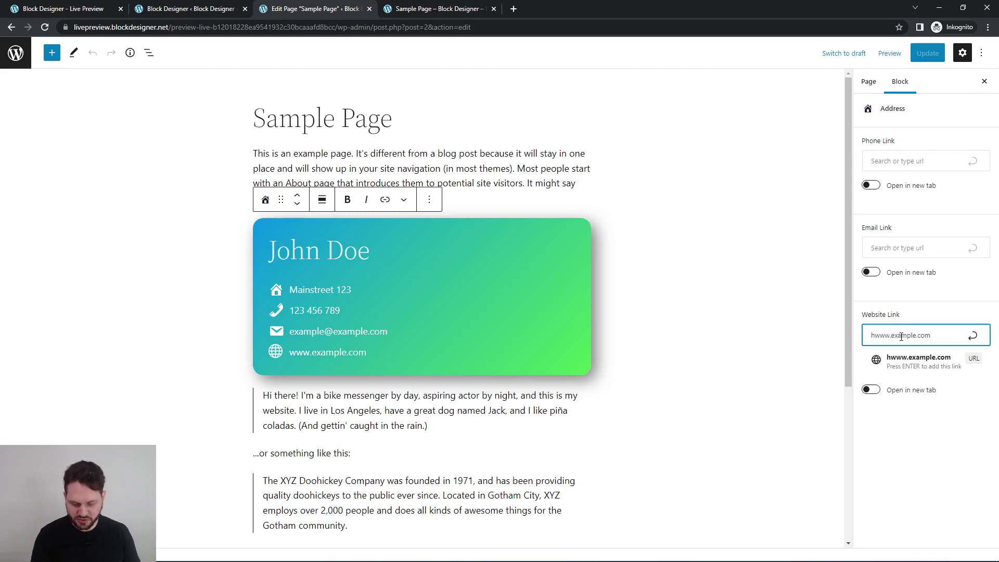
{"action": "type", "text": ":"}
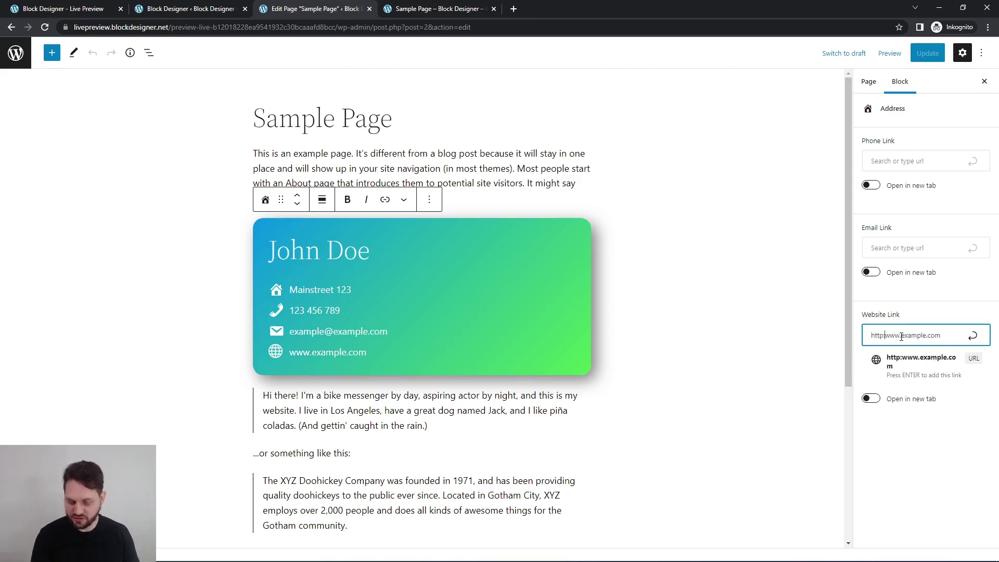
{"action": "type", "text": "//"}
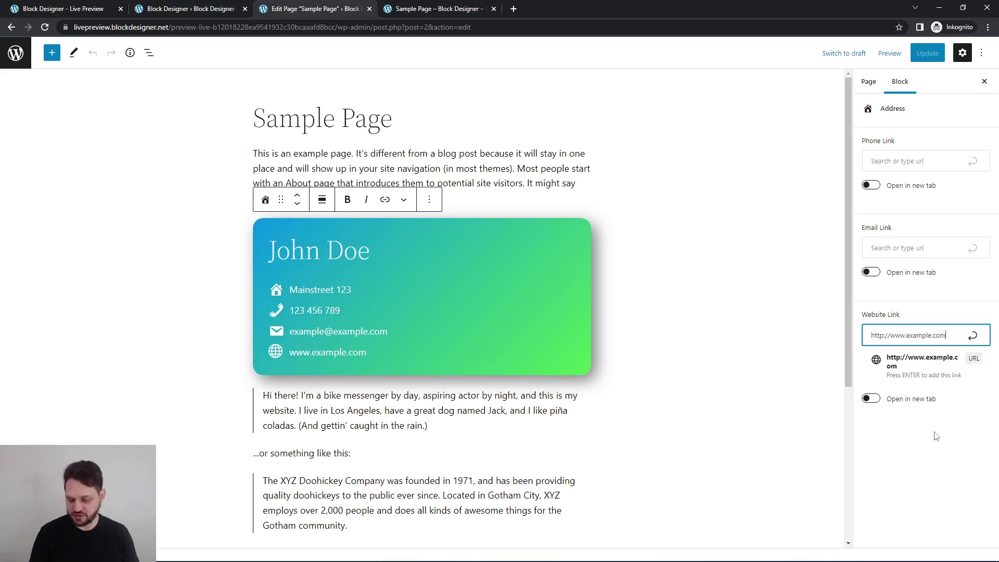
{"action": "key", "text": "Return"}
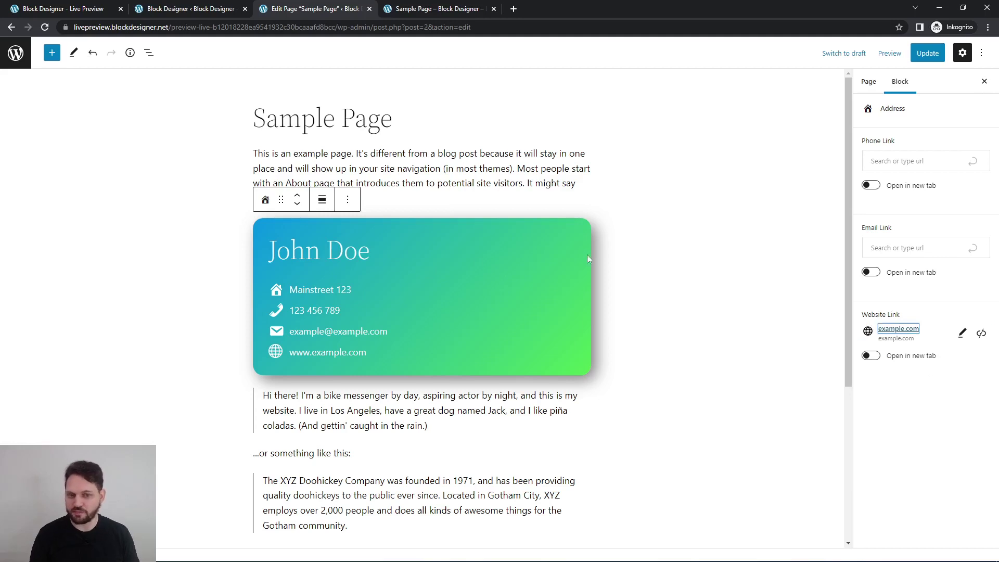
- Set the Address block's Email Link to "mailto:" followed by the contact's email address copied from the email row
{"action": "left_click", "coordinate": [387, 333]}
{"action": "key", "text": "ctrl+a"}
{"action": "key", "text": "ctrl+c"}
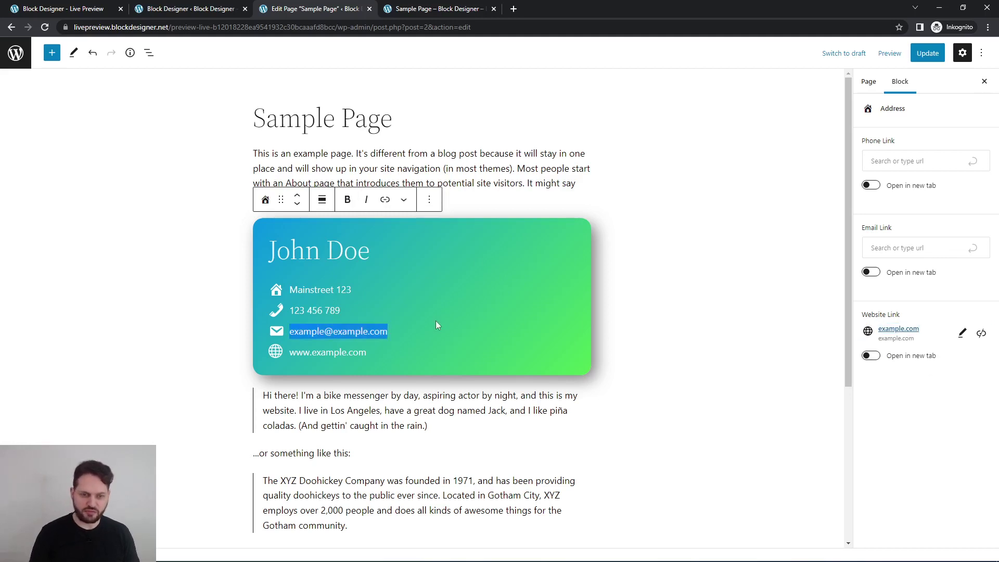
{"action": "left_click", "coordinate": [899, 247]}
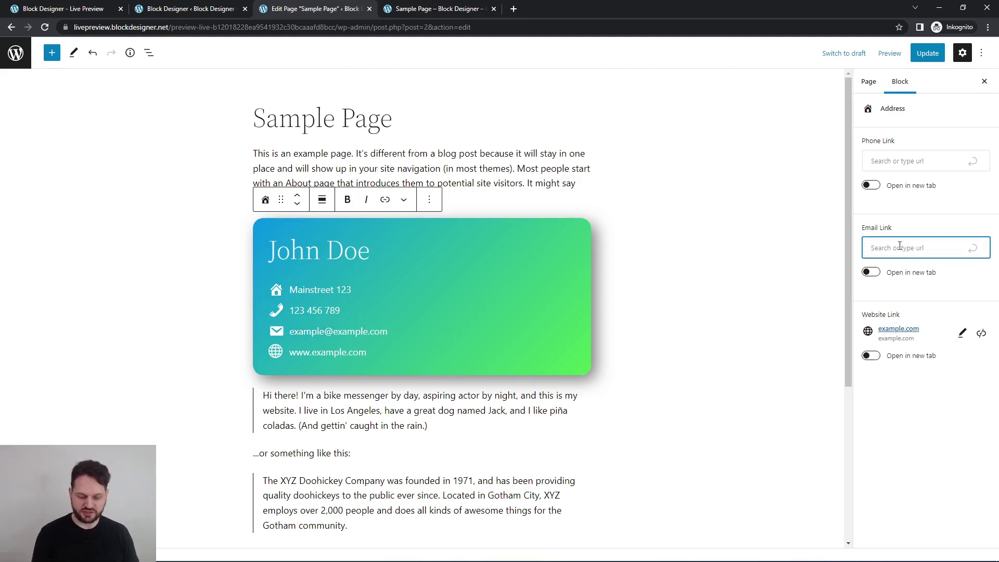
{"action": "key", "text": "ctrl+v"}
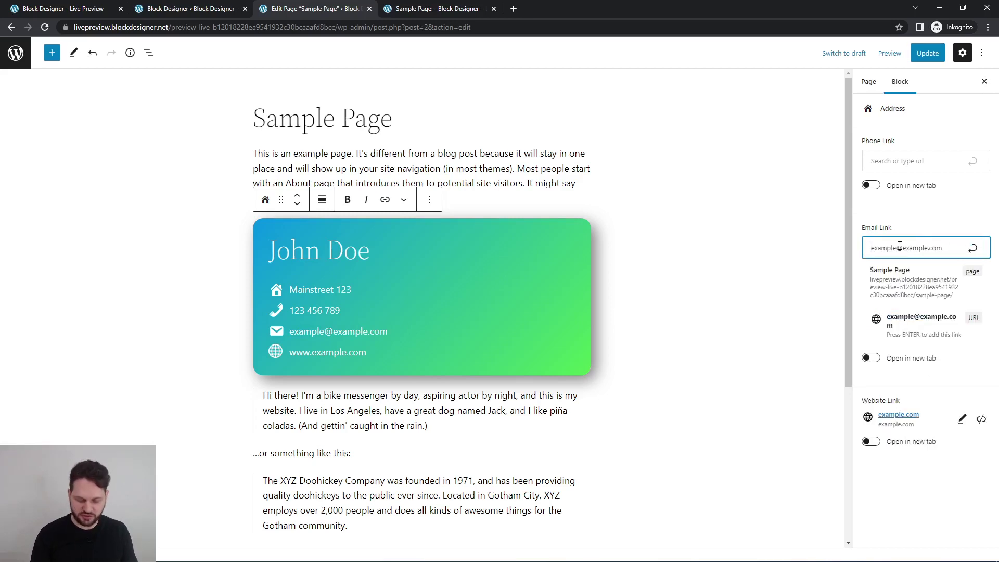
{"action": "type", "text": "mailto"}
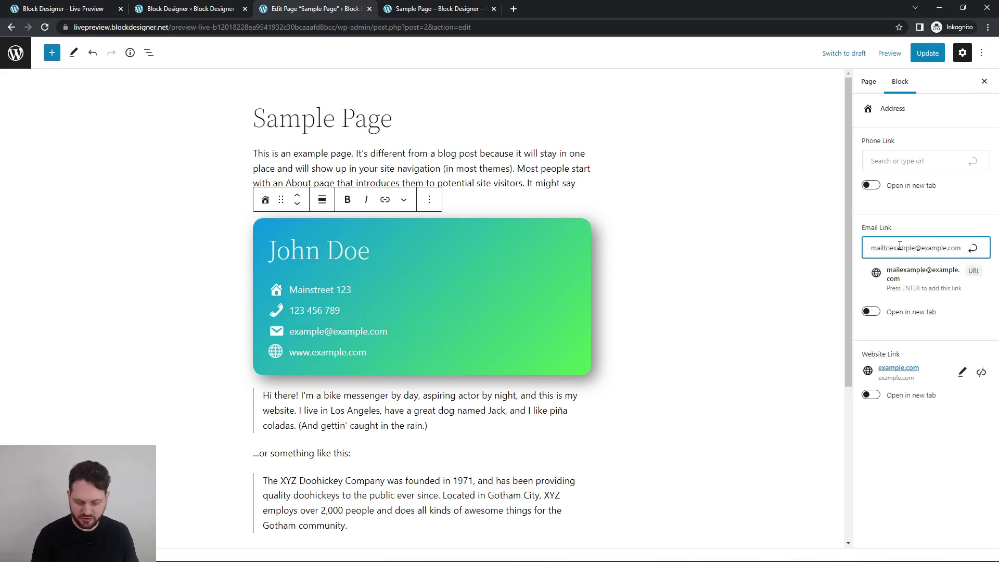
{"action": "type", "text": ":"}
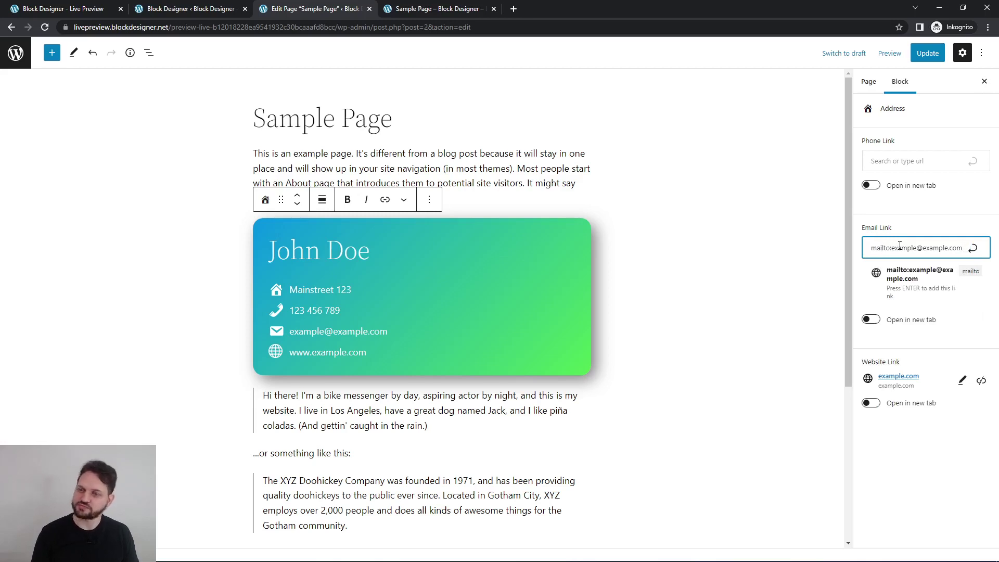
{"action": "key", "text": "Return"}
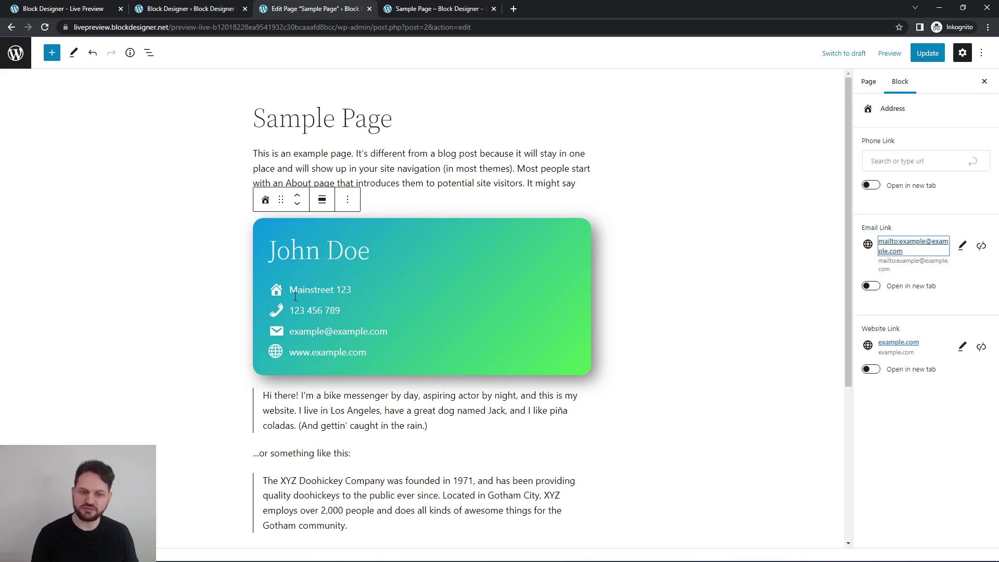
- Fill the Address block's Phone Link with "tel:" followed by the phone number copied from the phone row
{"action": "left_click", "coordinate": [341, 312]}
{"action": "key", "text": "ctrl+a"}
{"action": "key", "text": "ctrl+c"}
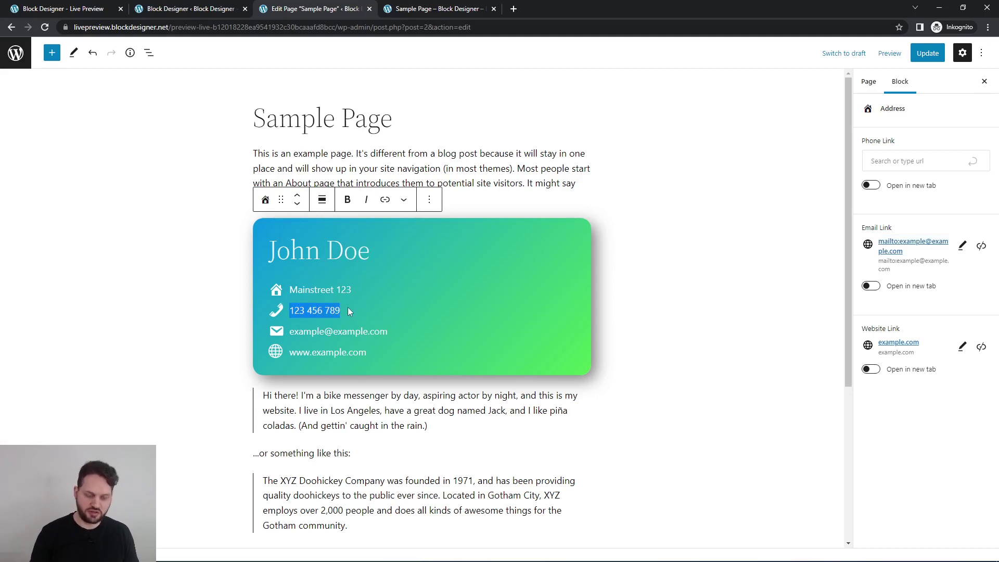
{"action": "left_click", "coordinate": [906, 164]}
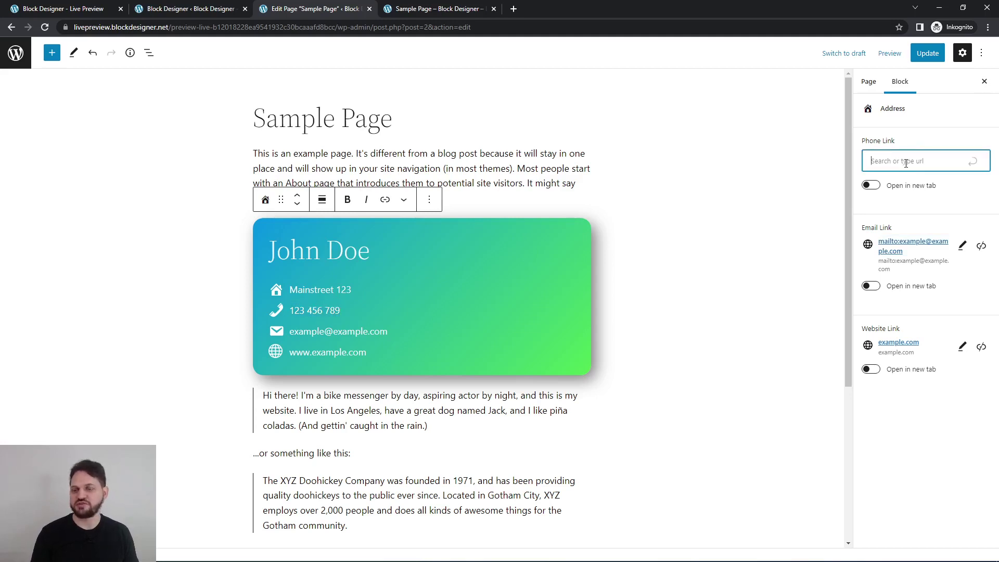
{"action": "key", "text": "ctrl+v"}
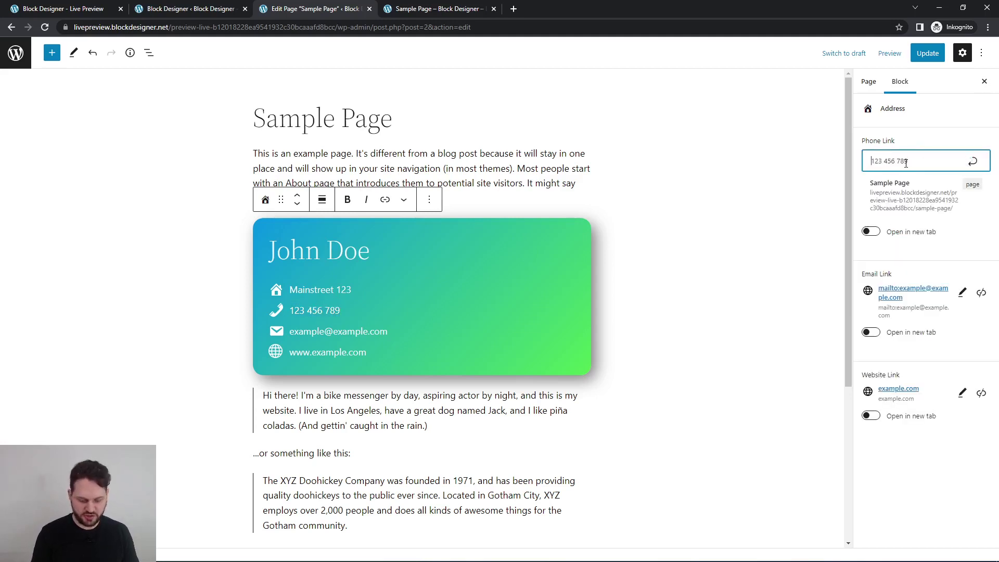
{"action": "type", "text": "tel:"}
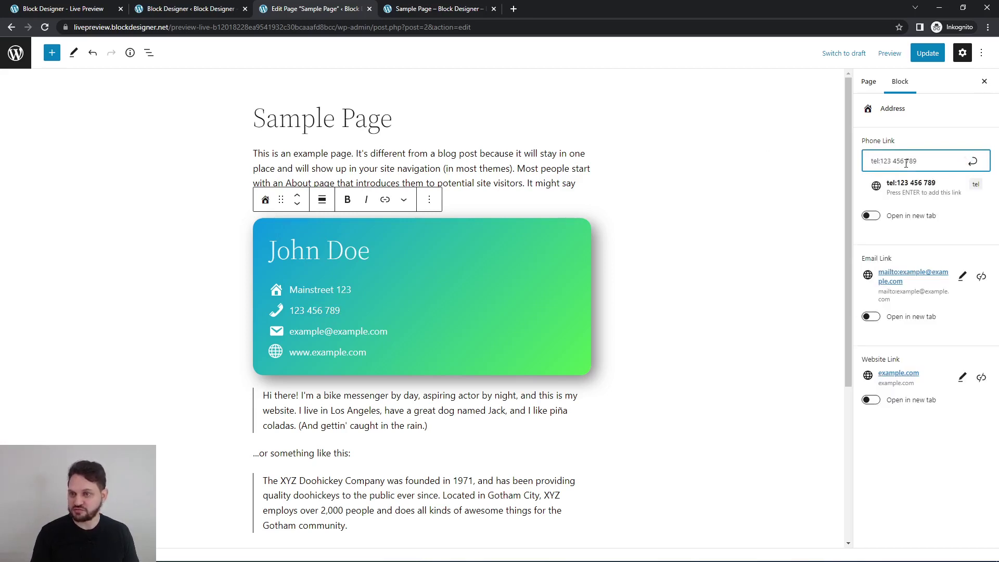
- Remove the spaces from the phone number in the Phone Link, put "+" in front of it, and apply the link
{"action": "key", "text": "BackSpace"}
{"action": "key", "text": "ctrl+Right"}
{"action": "key", "text": "BackSpace"}
{"action": "key", "text": "ctrl+Left"}
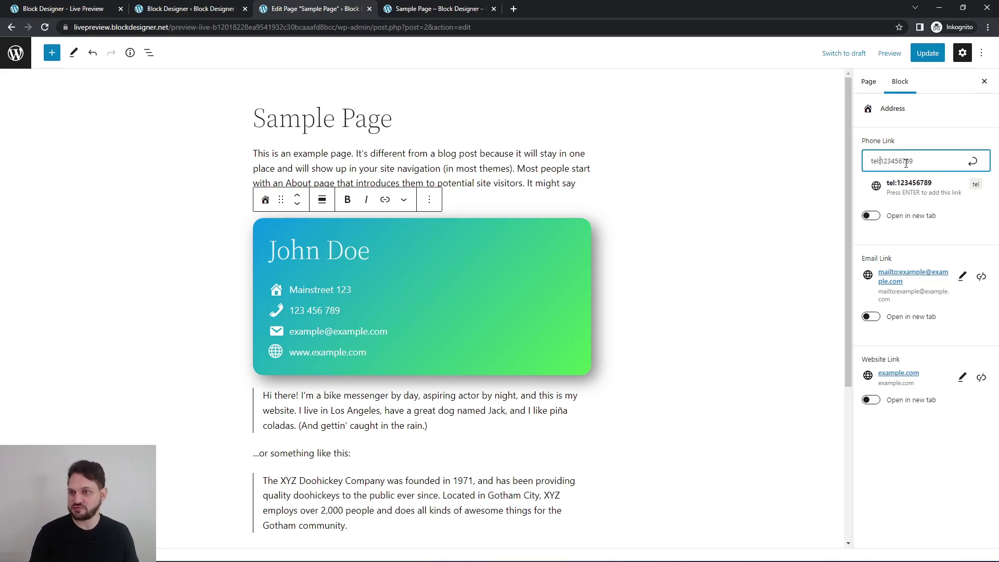
{"action": "type", "text": "+"}
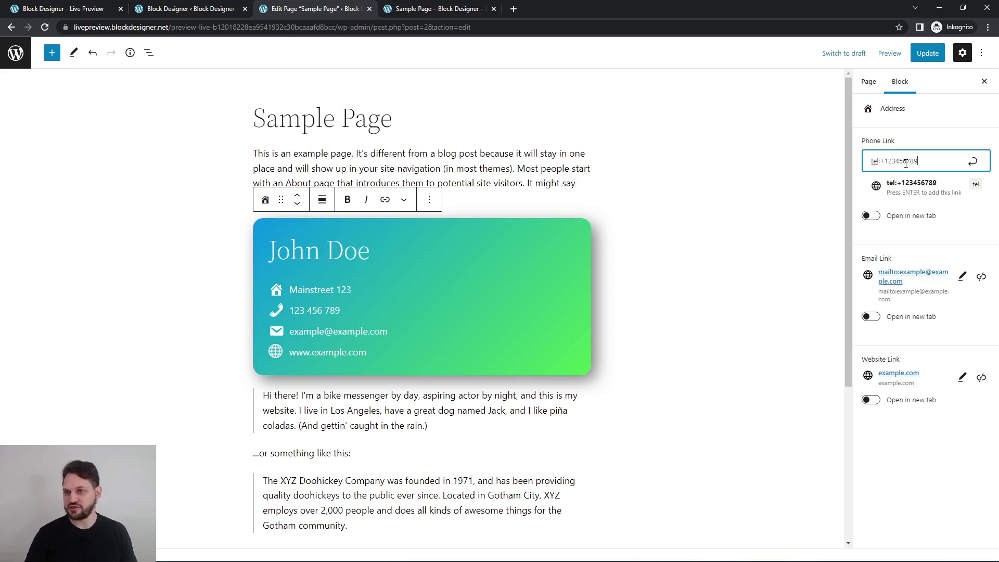
{"action": "key", "text": "Return"}
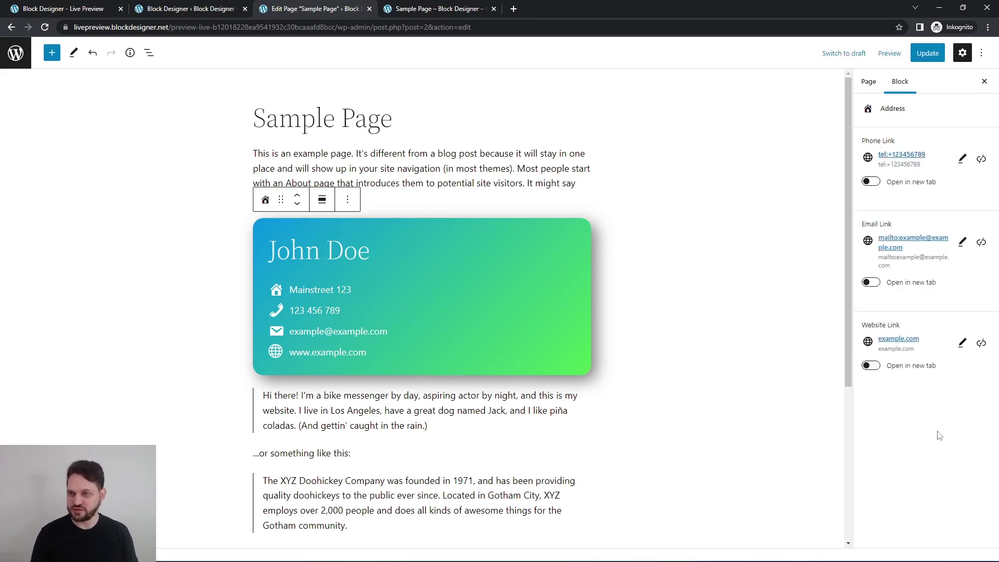
- Update the Sample Page and open its preview in a new browser tab
{"action": "left_click", "coordinate": [927, 53]}
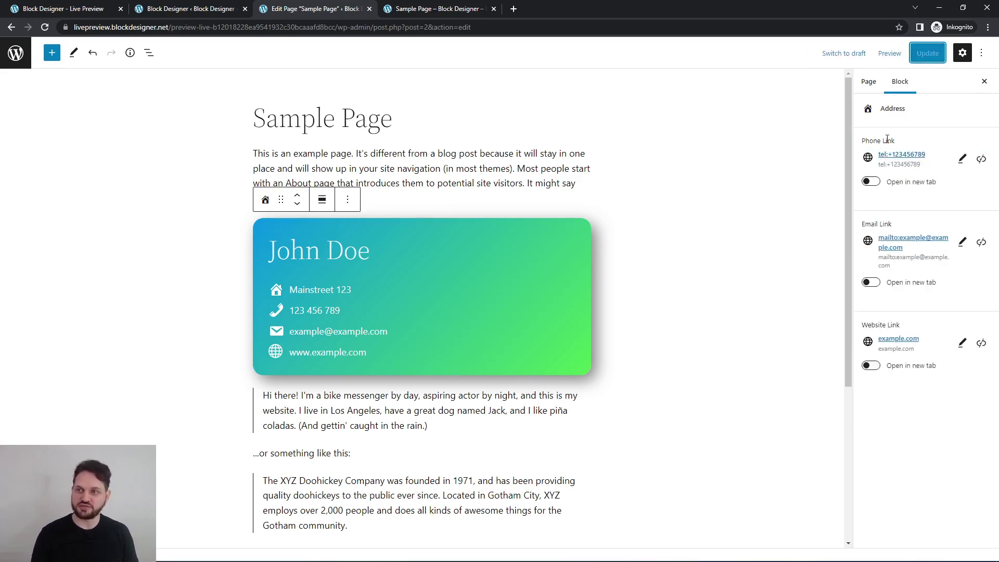
{"action": "left_click", "coordinate": [889, 53]}
{"action": "left_click", "coordinate": [812, 149]}
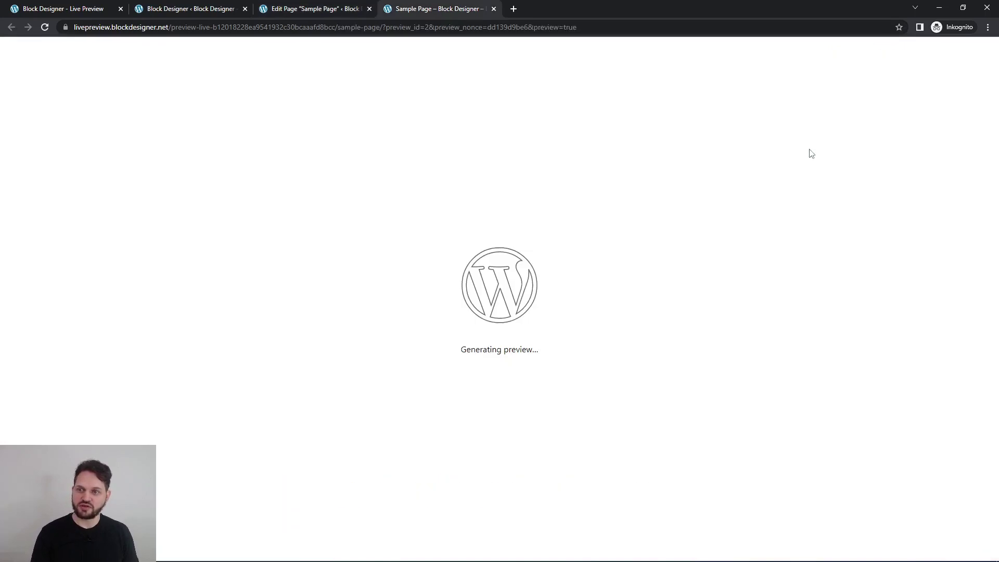
- Test the website link of the Address block in the preview and return to the previewed page
{"action": "scroll", "coordinate": [790, 176], "scroll_direction": "down", "scroll_amount": 4}
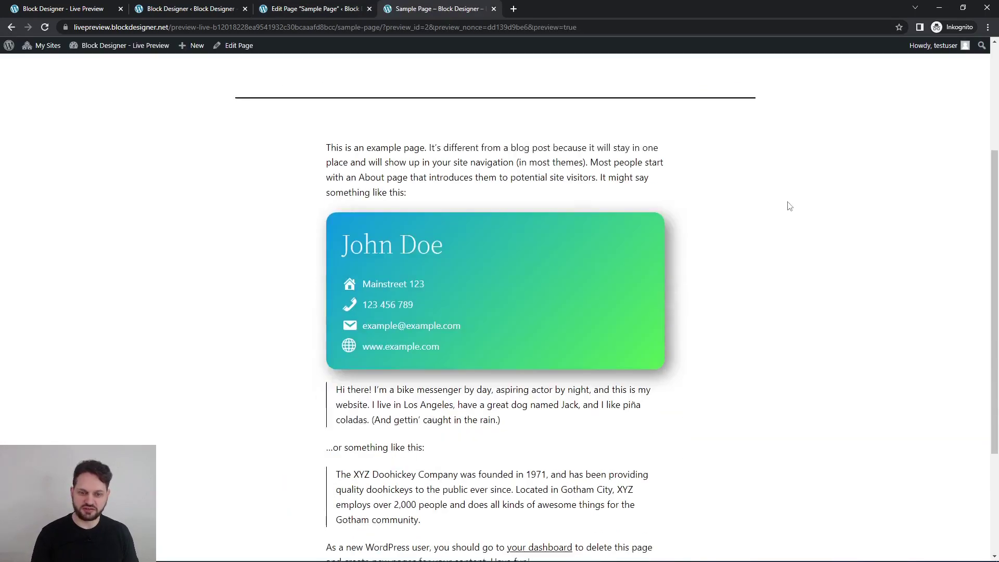
{"action": "scroll", "coordinate": [789, 207], "scroll_direction": "down", "scroll_amount": 1}
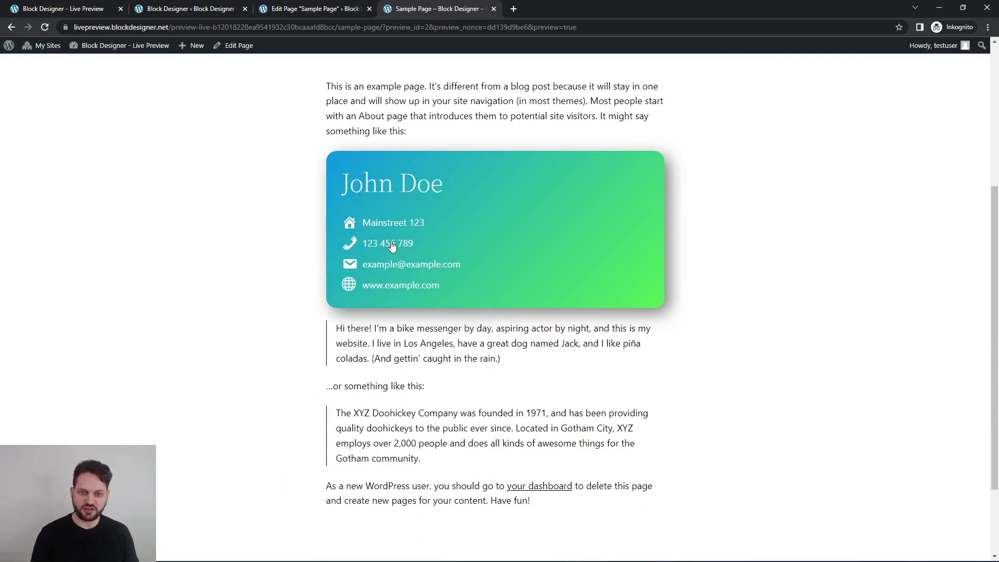
{"action": "left_click", "coordinate": [392, 290]}
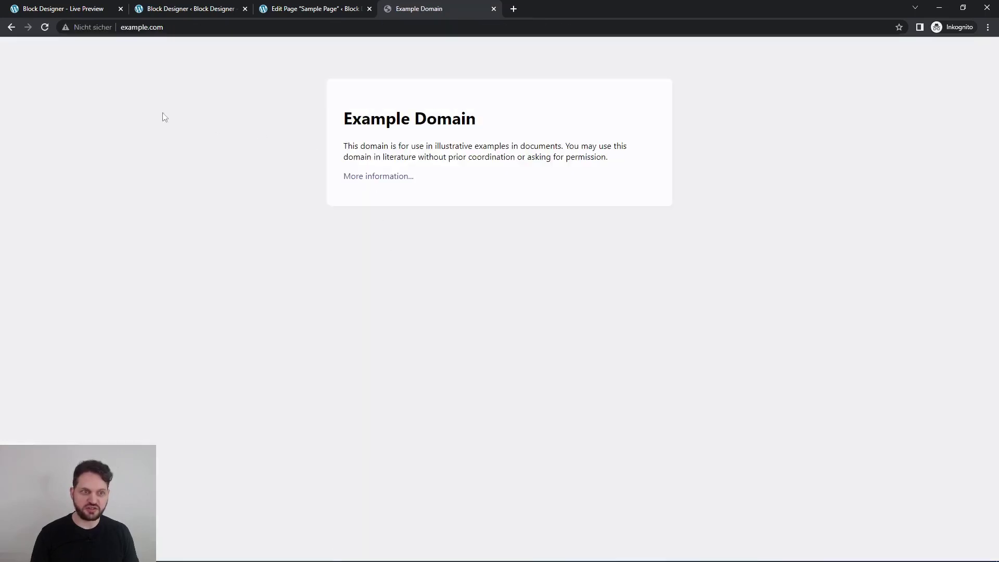
{"action": "left_click", "coordinate": [11, 27]}
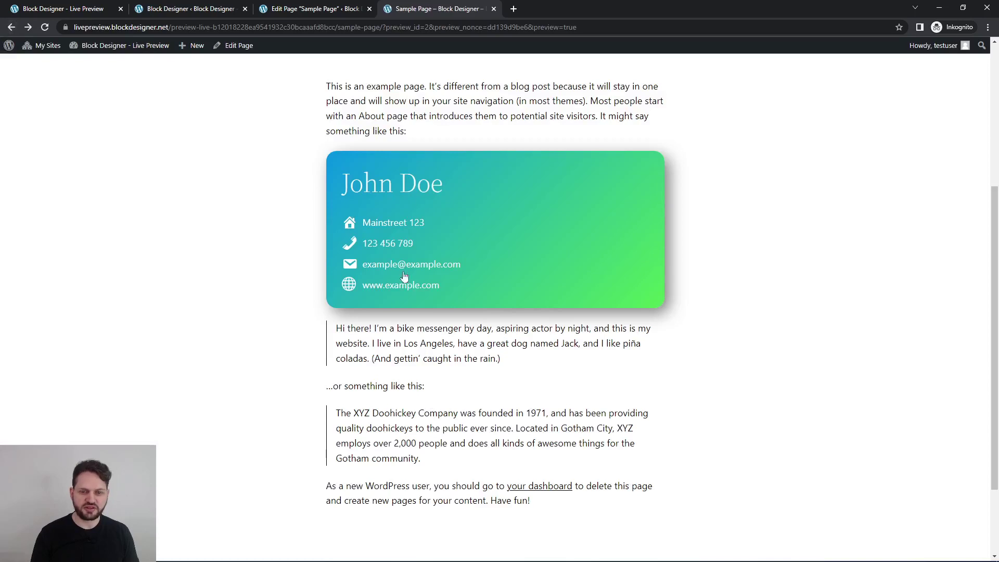
- In the Sample Page editor, set the Address block's Website Link to open in a new tab and update the page
{"action": "left_click", "coordinate": [318, 10]}
{"action": "left_click", "coordinate": [898, 397]}
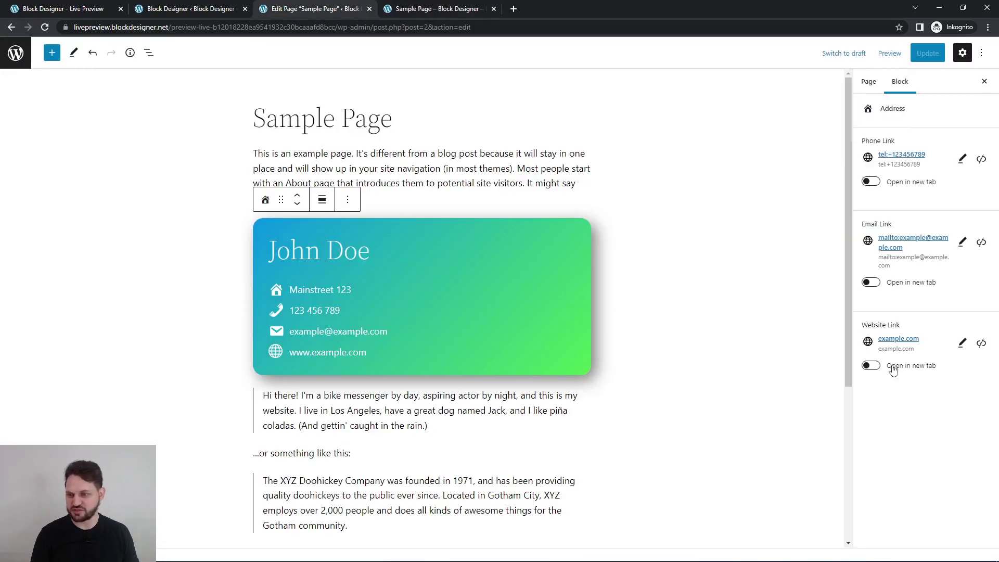
{"action": "left_click", "coordinate": [892, 367]}
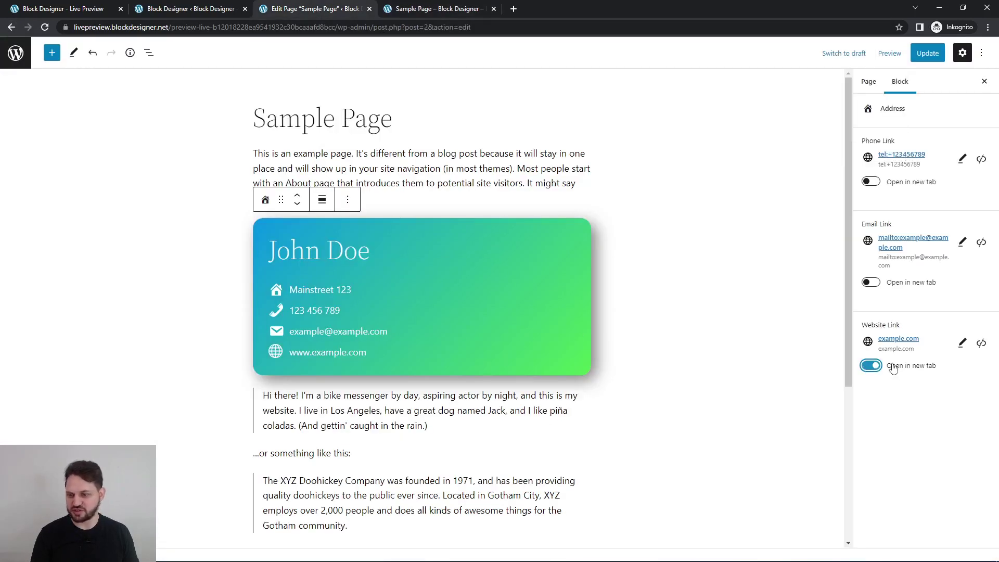
{"action": "left_click", "coordinate": [926, 53]}
- Preview the updated page in a browser tab and test its website link, closing the page that the link opens
{"action": "left_click", "coordinate": [892, 55]}
{"action": "left_click", "coordinate": [846, 142]}
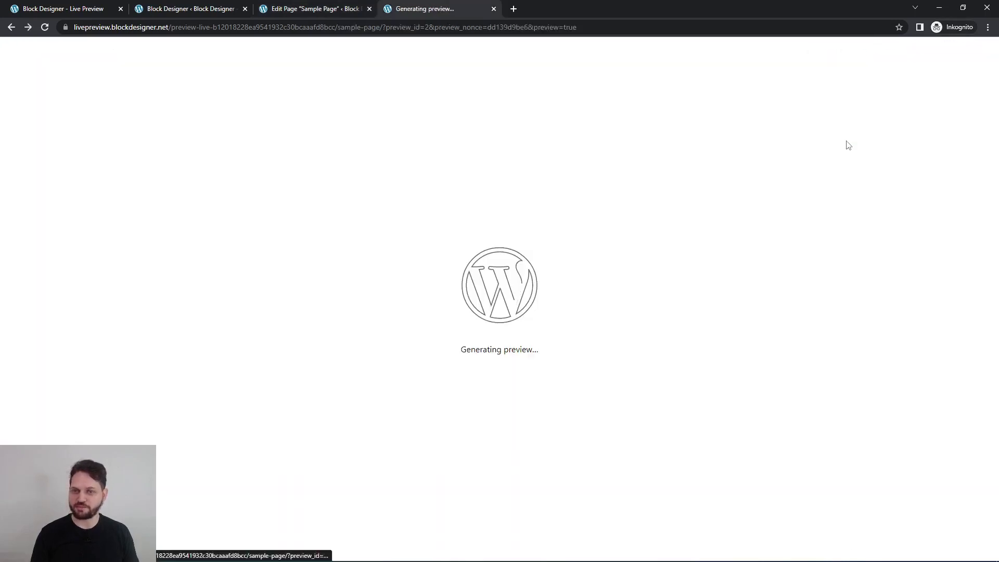
{"action": "scroll", "coordinate": [647, 324], "scroll_direction": "down", "scroll_amount": 2}
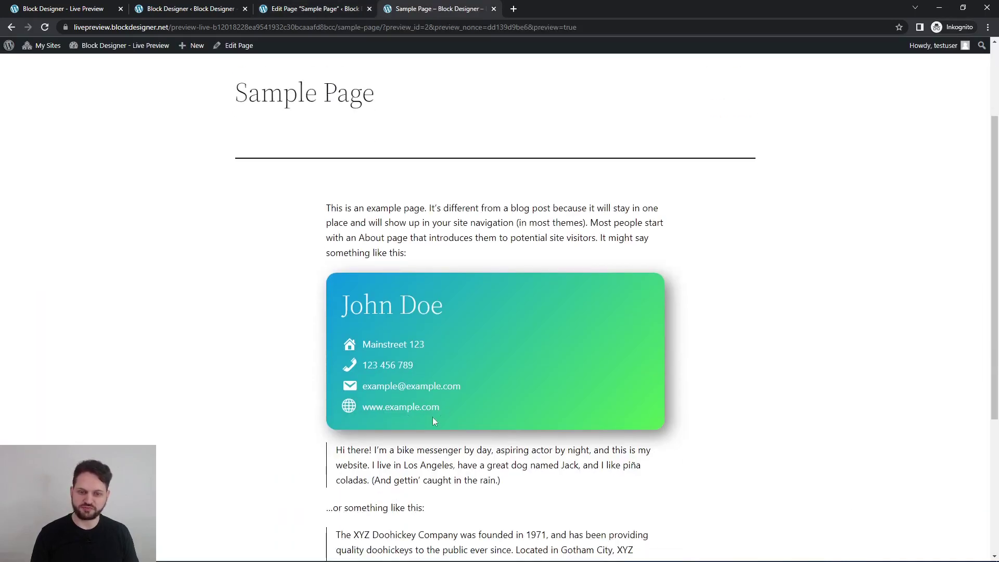
{"action": "left_click", "coordinate": [388, 408]}
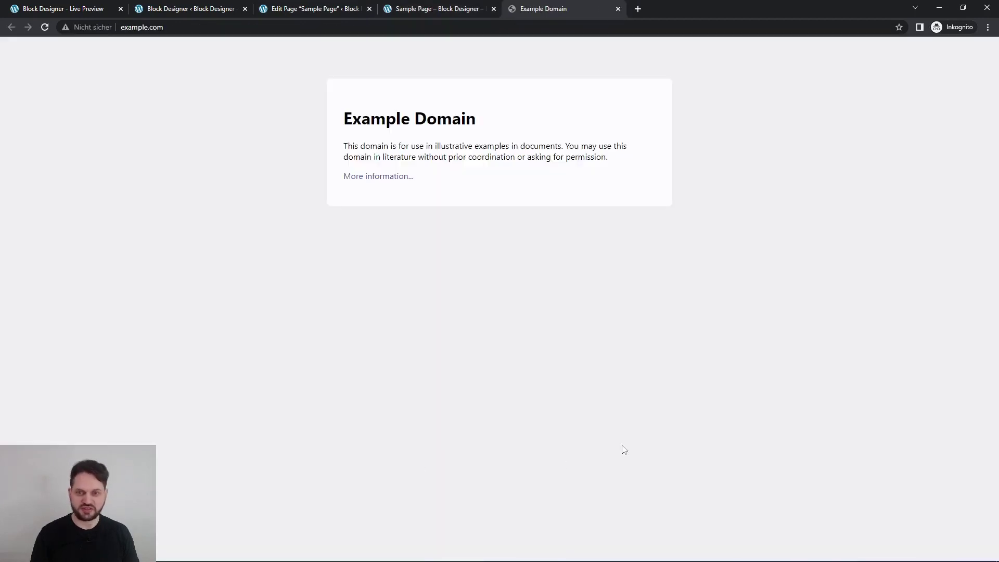
{"action": "key", "text": "ctrl+w"}
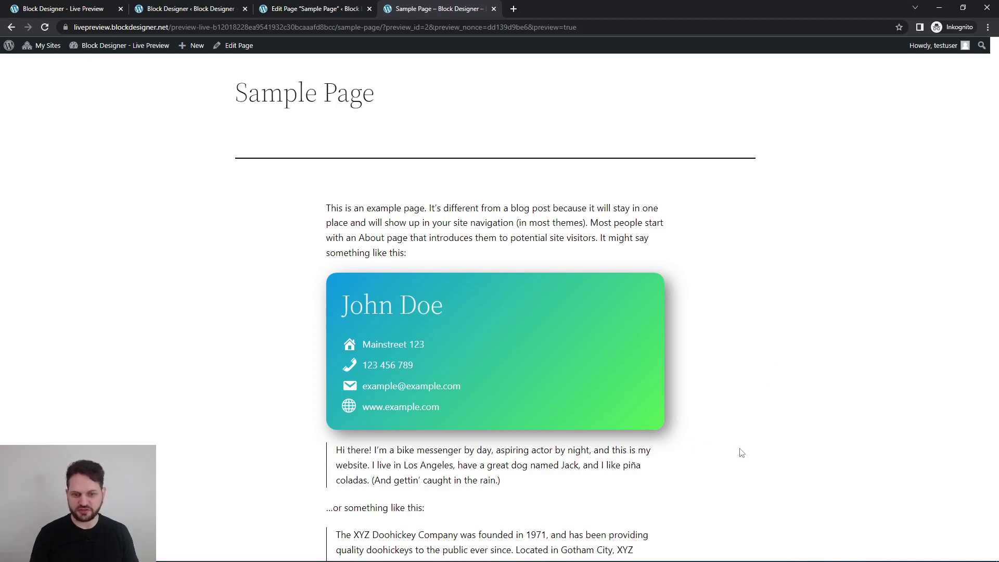
{"action": "scroll", "coordinate": [742, 455], "scroll_direction": "down", "scroll_amount": 2}
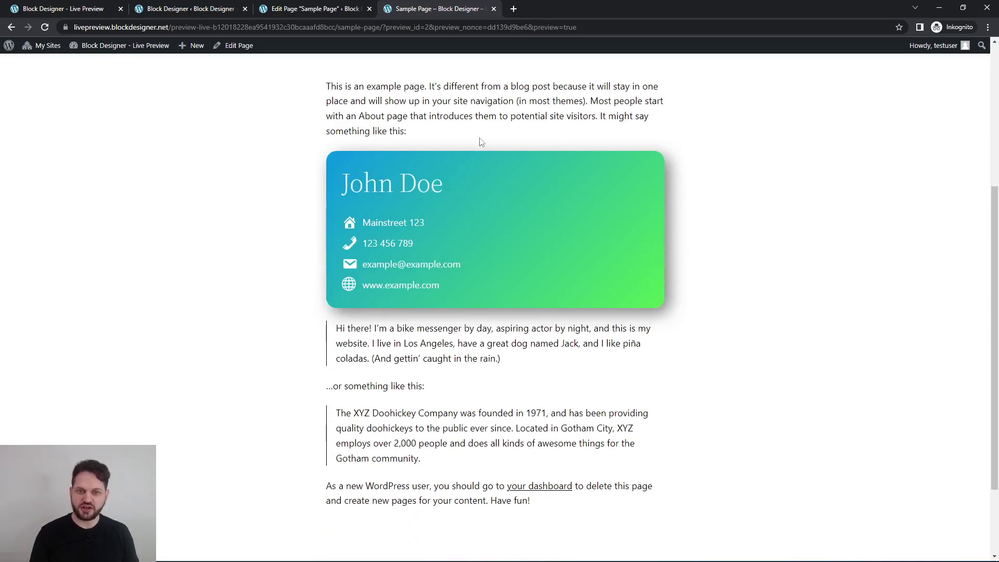
- Deselect all blocks in the Sample Page editor and switch to the Block Designer Live Preview page
{"action": "left_click", "coordinate": [314, 9]}
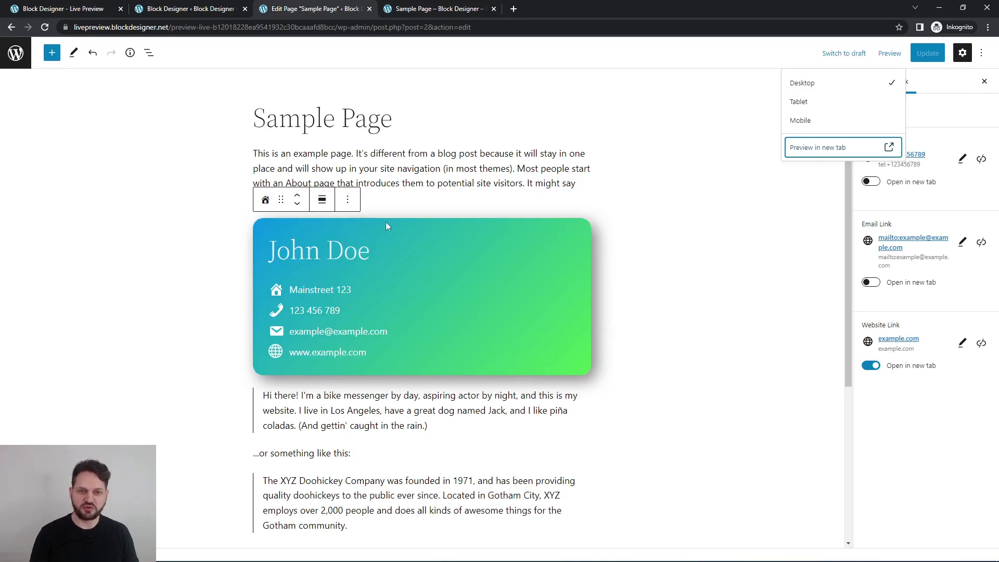
{"action": "left_click", "coordinate": [435, 193]}
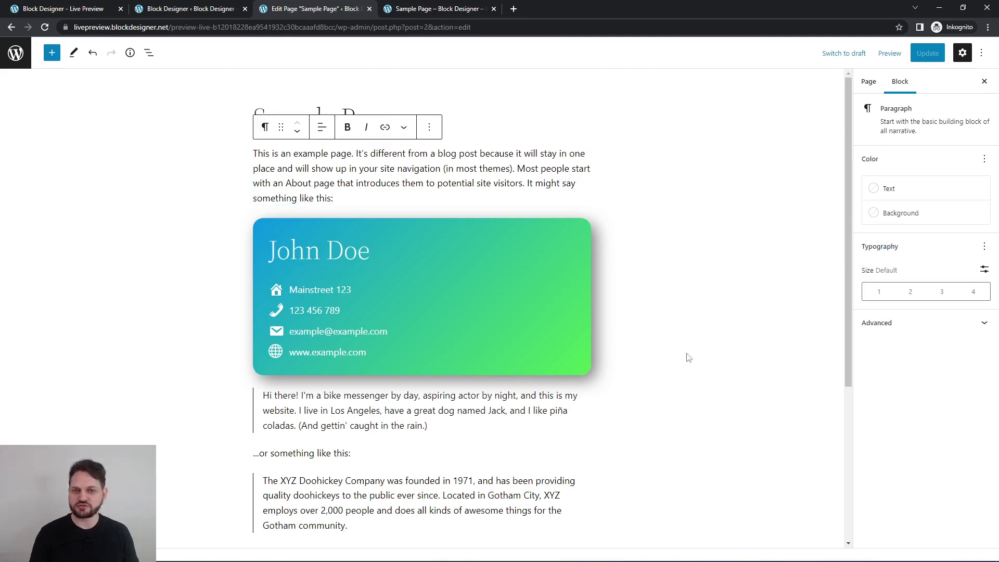
{"action": "left_click", "coordinate": [657, 207]}
{"action": "right_click", "coordinate": [597, 278]}
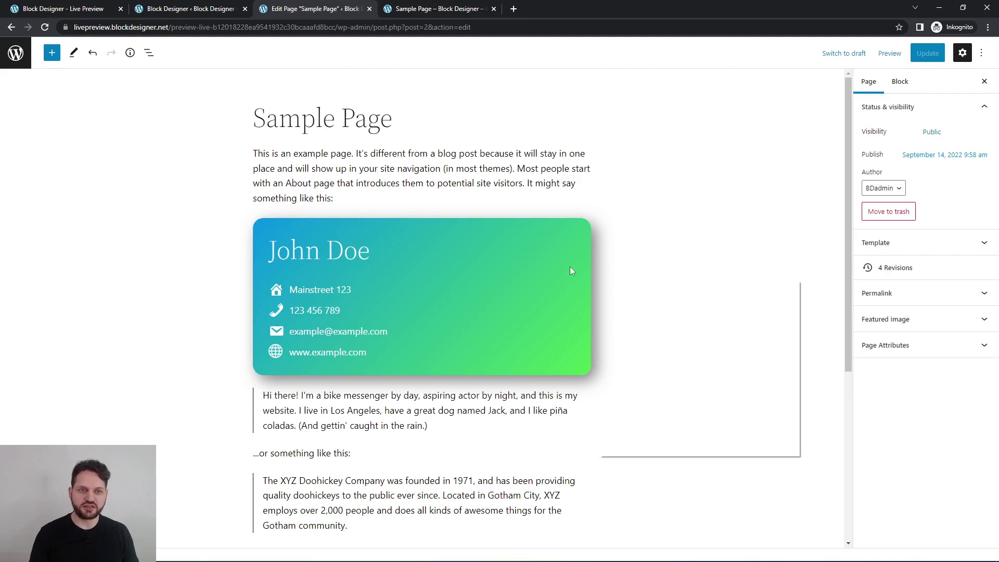
{"action": "left_click", "coordinate": [731, 175]}
{"action": "left_click", "coordinate": [78, 6]}
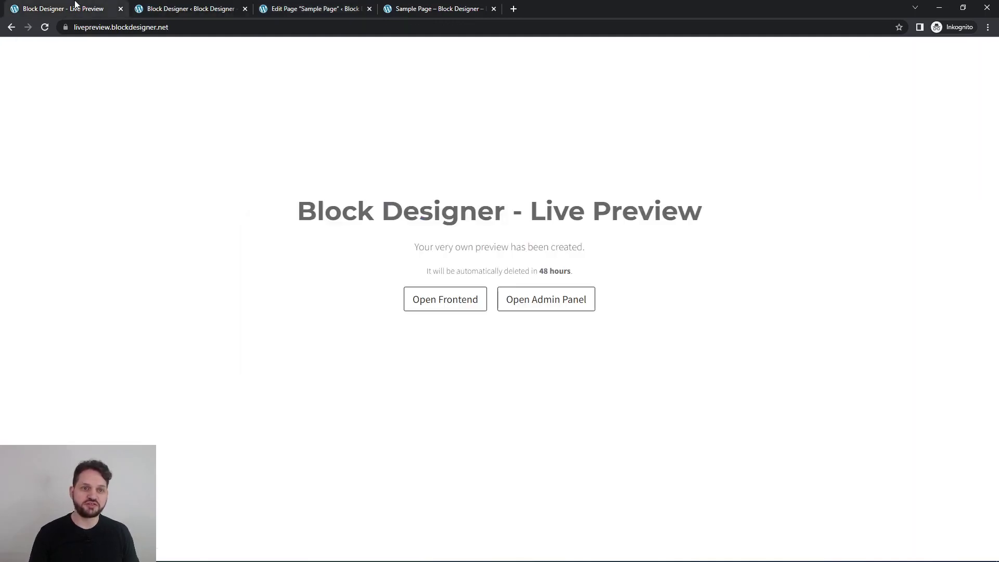